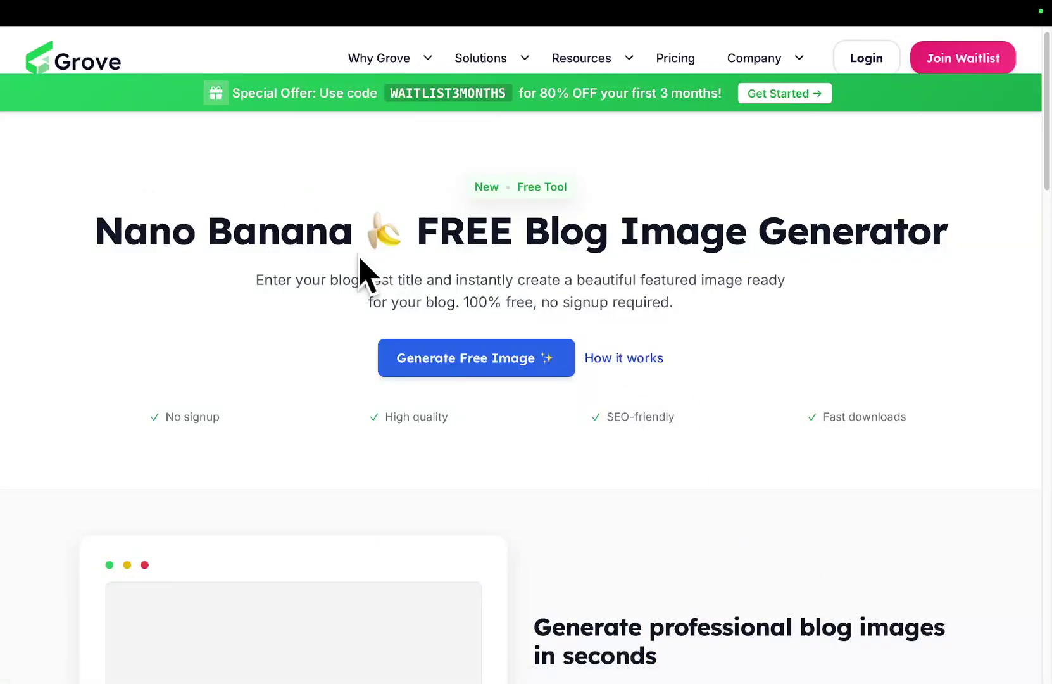
Step: Look over the FREE headline on the landing page and launch the blog image generator popup
{"action": "triple_click", "coordinate": [274, 233]}
{"action": "left_click", "coordinate": [294, 246]}
{"action": "double_click", "coordinate": [426, 243]}
{"action": "left_click", "coordinate": [426, 243]}
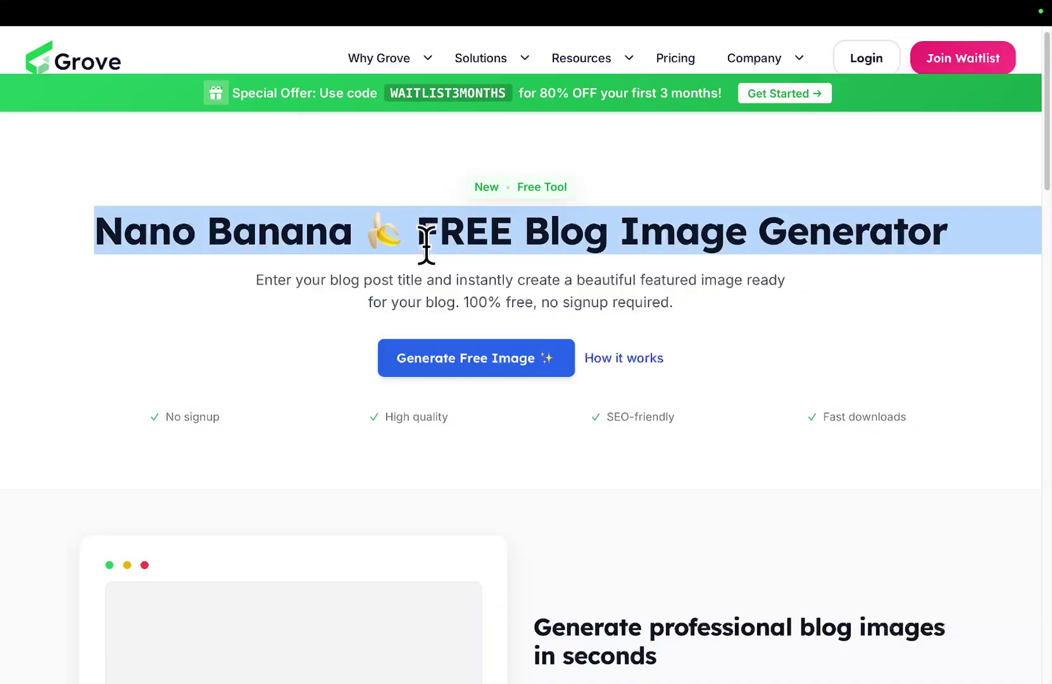
{"action": "scroll", "coordinate": [533, 298], "scroll_direction": "down", "scroll_amount": 2}
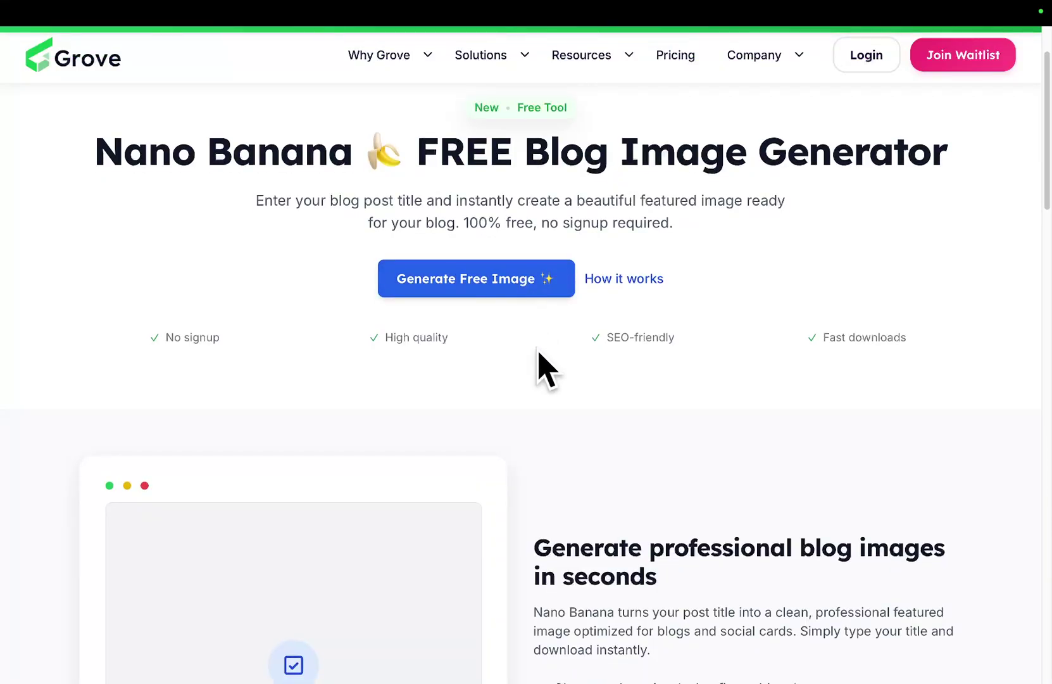
{"action": "scroll", "coordinate": [536, 364], "scroll_direction": "down", "scroll_amount": 3}
{"action": "scroll", "coordinate": [536, 364], "scroll_direction": "down", "scroll_amount": 5}
{"action": "scroll", "coordinate": [536, 364], "scroll_direction": "down", "scroll_amount": 5}
{"action": "scroll", "coordinate": [538, 366], "scroll_direction": "up", "scroll_amount": 2}
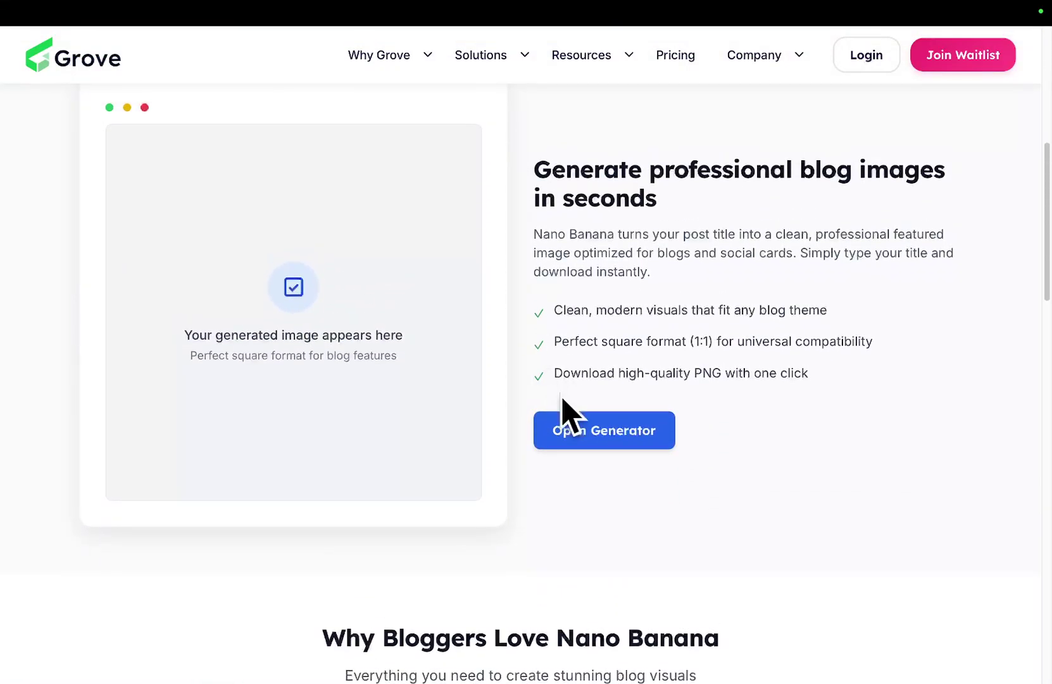
{"action": "left_click", "coordinate": [582, 444]}
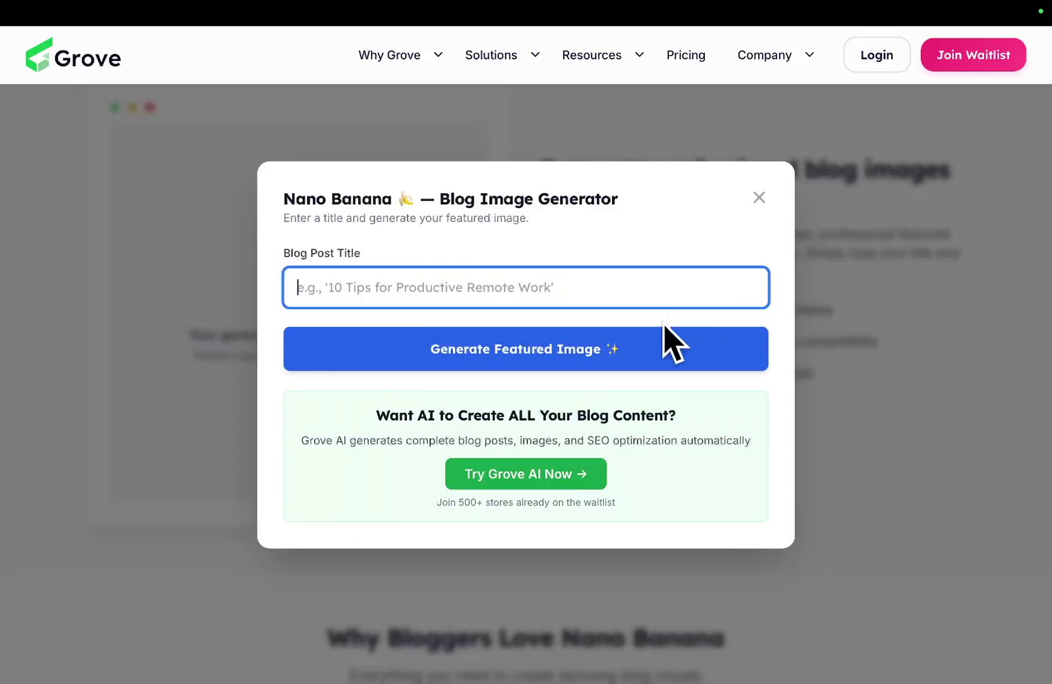
Step: Reopen the generator and produce the 'top 10 productivity tips 2026' featured image
{"action": "left_click", "coordinate": [760, 208]}
{"action": "left_click", "coordinate": [585, 430]}
{"action": "type", "text": "top"}
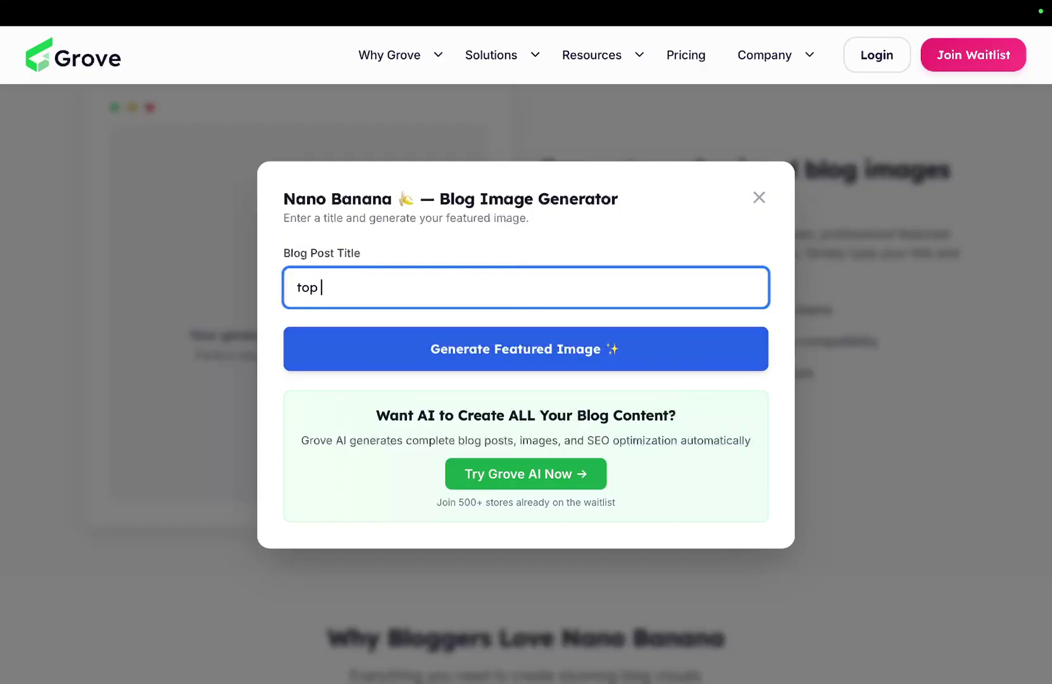
{"action": "type", "text": "tivity tips 2026"}
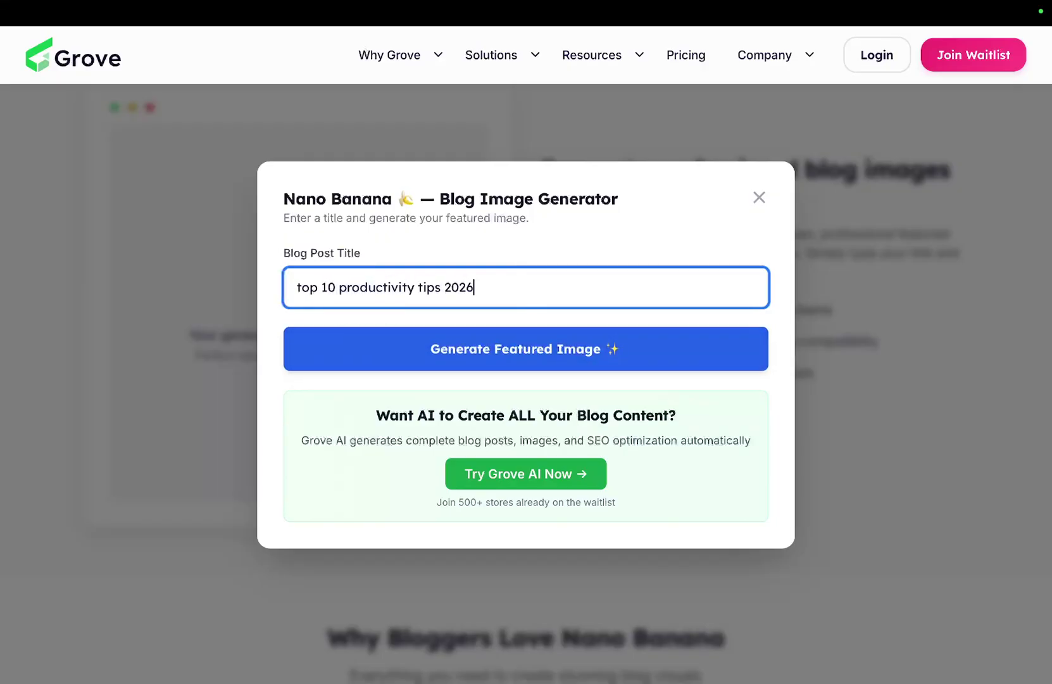
{"action": "left_click", "coordinate": [570, 364]}
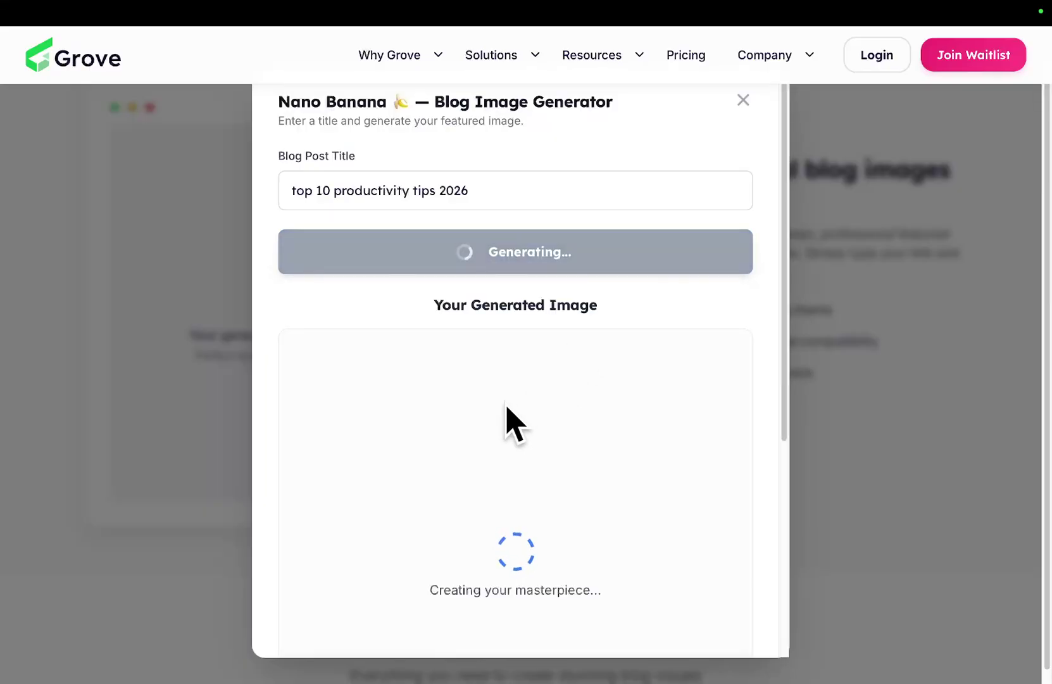
{"action": "scroll", "coordinate": [535, 411], "scroll_direction": "down", "scroll_amount": 2}
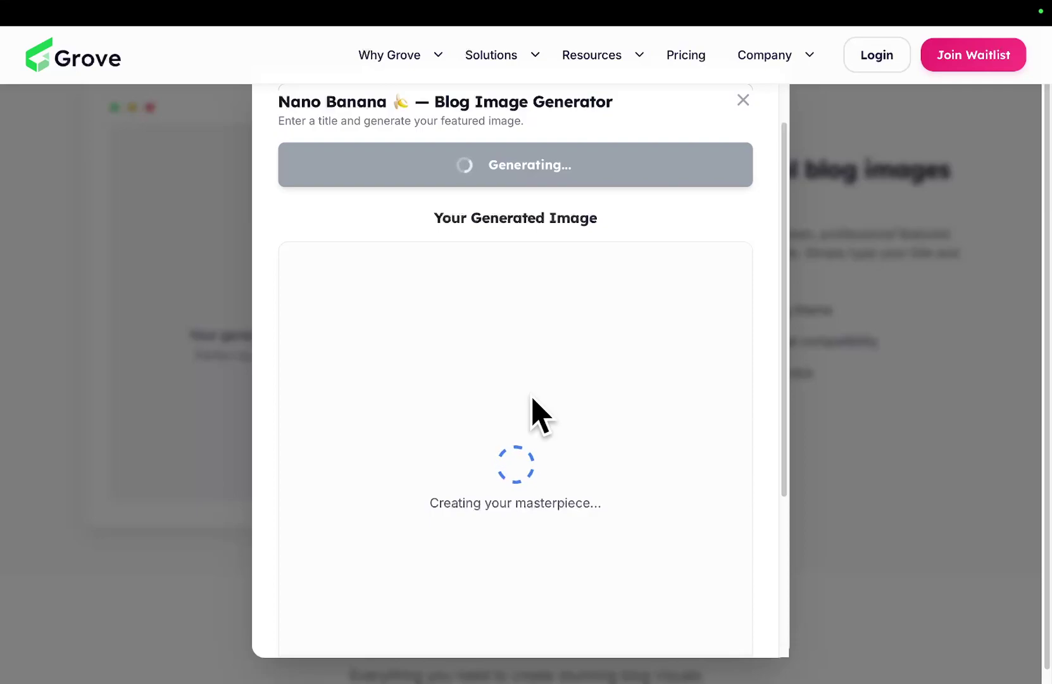
{"action": "scroll", "coordinate": [535, 420], "scroll_direction": "down", "scroll_amount": 1}
{"action": "scroll", "coordinate": [536, 424], "scroll_direction": "down", "scroll_amount": 1}
{"action": "scroll", "coordinate": [536, 425], "scroll_direction": "down", "scroll_amount": 1}
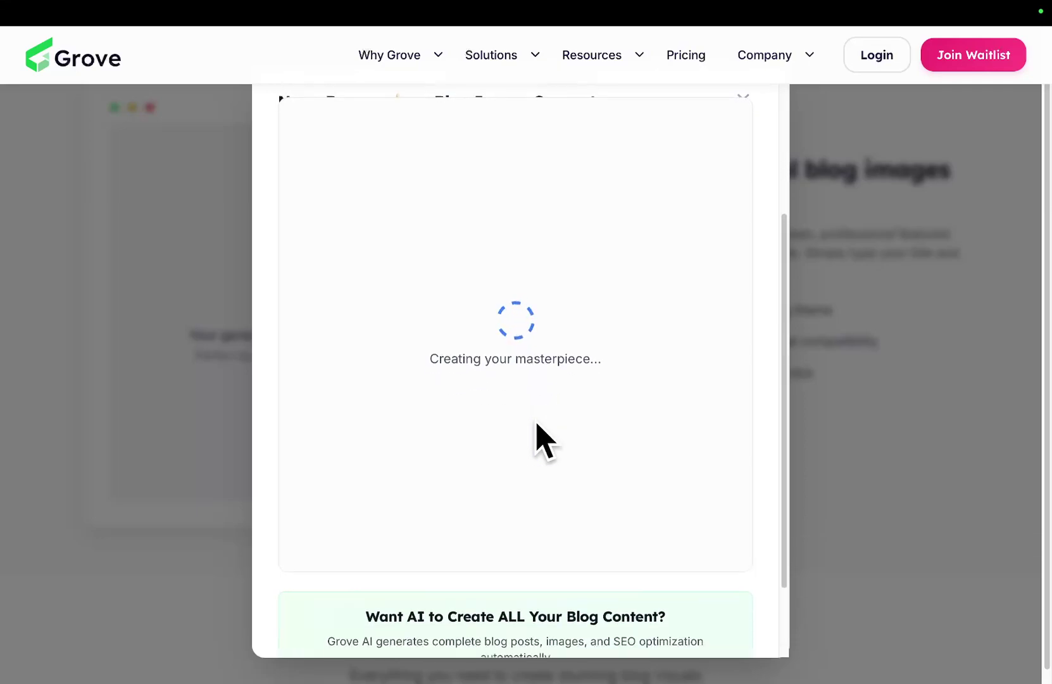
{"action": "scroll", "coordinate": [543, 441], "scroll_direction": "down", "scroll_amount": 1}
{"action": "scroll", "coordinate": [543, 441], "scroll_direction": "down", "scroll_amount": 1}
{"action": "scroll", "coordinate": [544, 441], "scroll_direction": "up", "scroll_amount": 1}
{"action": "scroll", "coordinate": [543, 442], "scroll_direction": "down", "scroll_amount": 1}
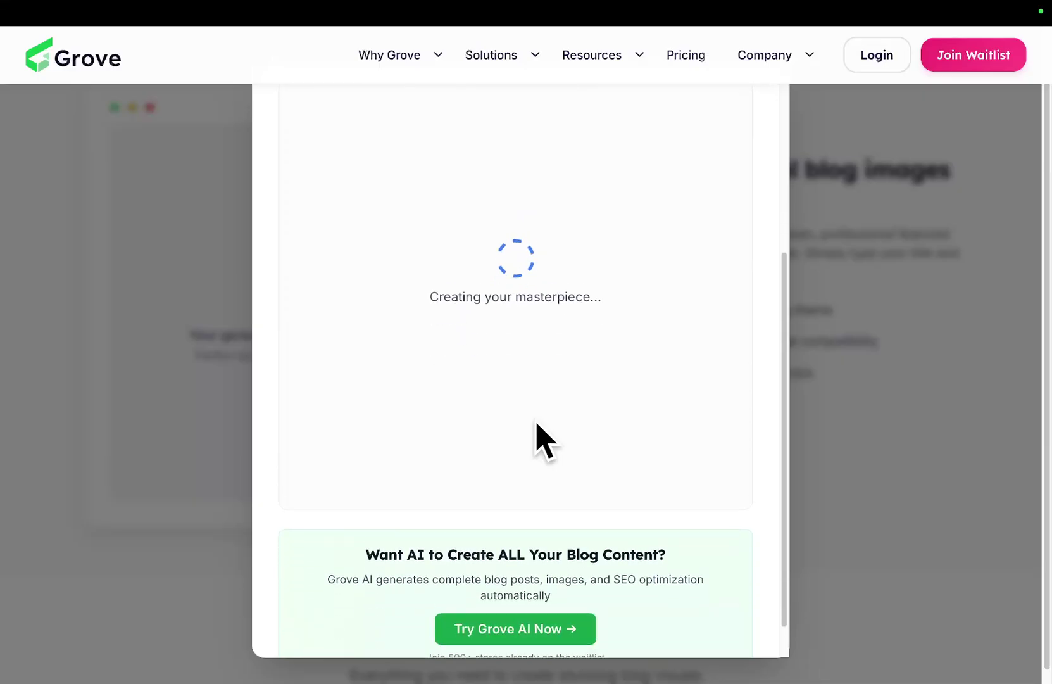
{"action": "scroll", "coordinate": [544, 441], "scroll_direction": "up", "scroll_amount": 1}
{"action": "scroll", "coordinate": [543, 441], "scroll_direction": "up", "scroll_amount": 1}
{"action": "scroll", "coordinate": [544, 442], "scroll_direction": "up", "scroll_amount": 1}
{"action": "scroll", "coordinate": [544, 442], "scroll_direction": "down", "scroll_amount": 1}
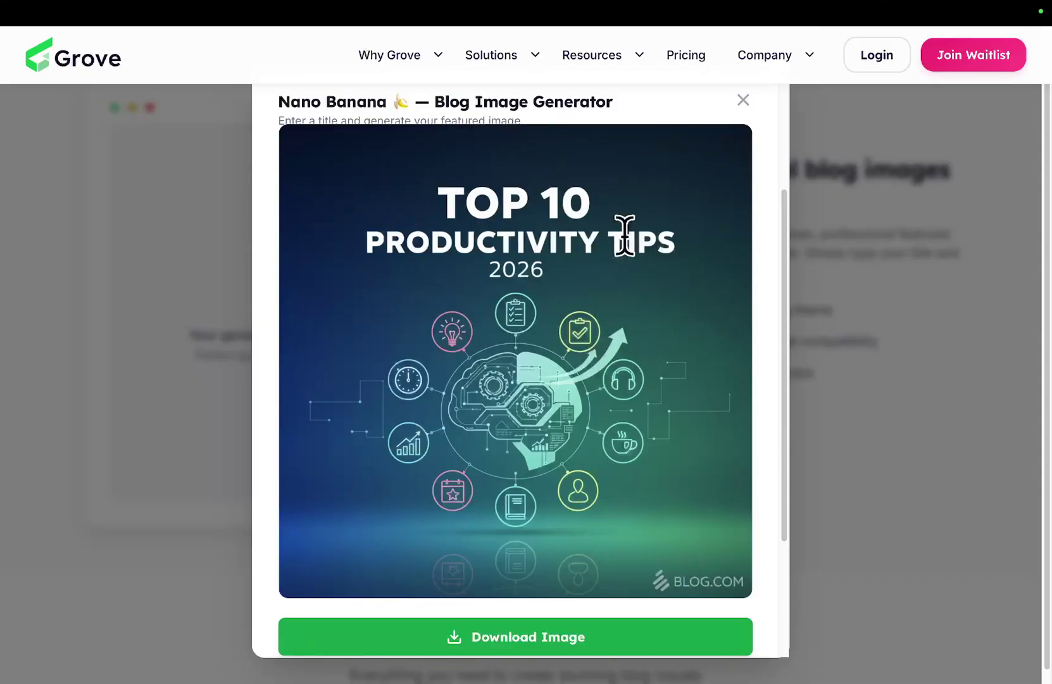
{"action": "scroll", "coordinate": [627, 223], "scroll_direction": "up", "scroll_amount": 1}
{"action": "scroll", "coordinate": [625, 226], "scroll_direction": "up", "scroll_amount": 2}
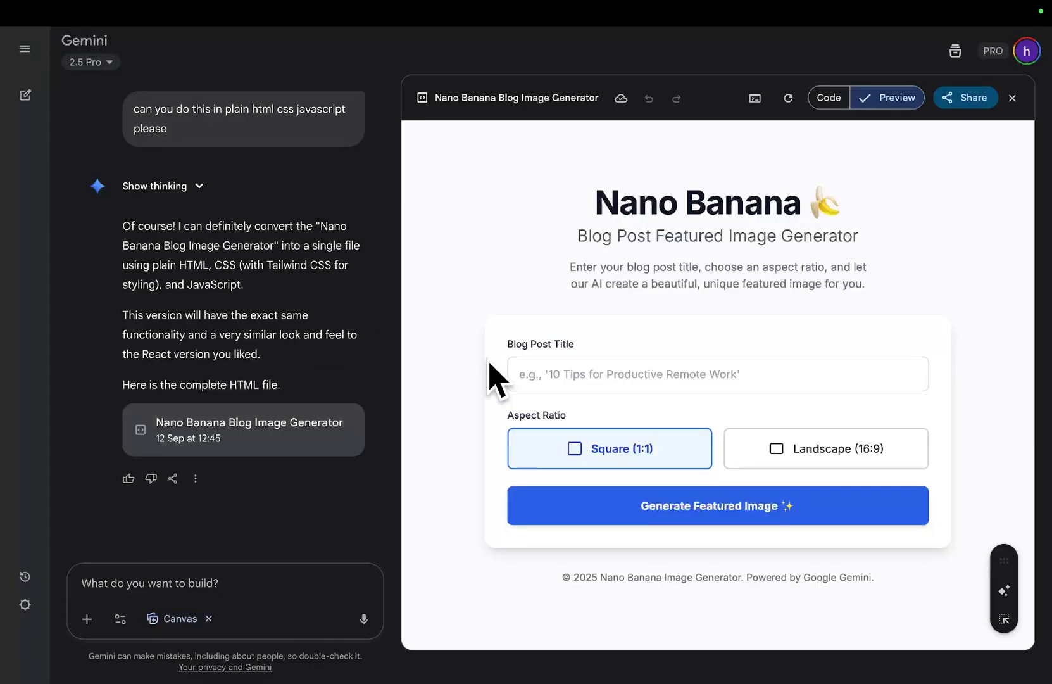
{"action": "scroll", "coordinate": [293, 239], "scroll_direction": "up", "scroll_amount": 5}
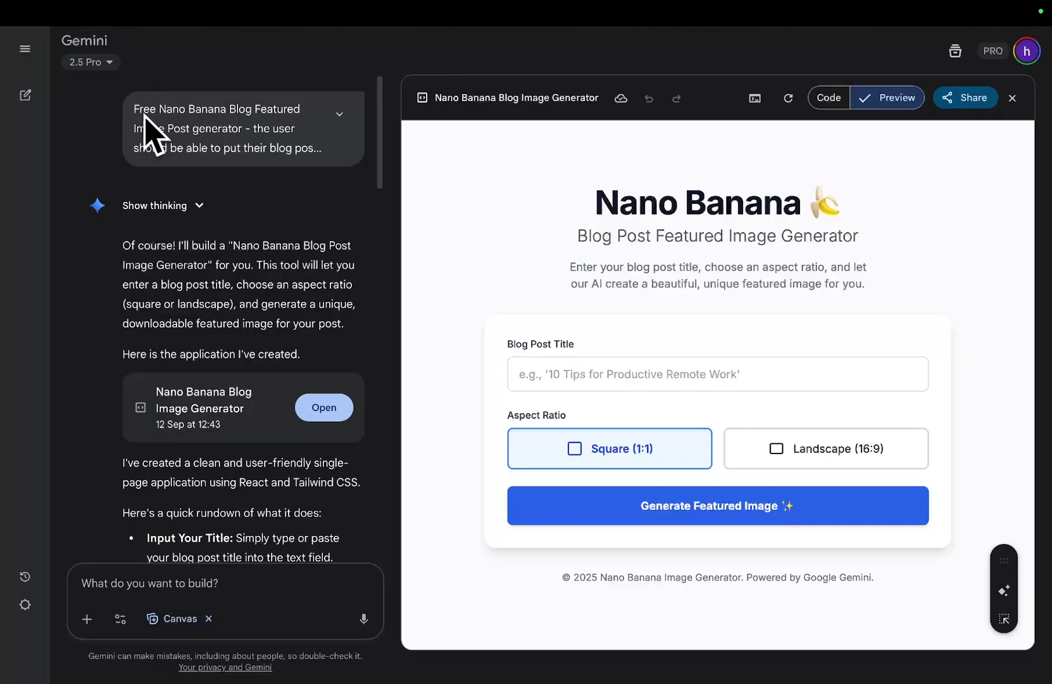
Step: Review the first chat prompt's full text in the Gemini conversation
{"action": "left_click_drag", "start_coordinate": [136, 109], "coordinate": [276, 128]}
{"action": "left_click", "coordinate": [295, 128]}
{"action": "left_click", "coordinate": [338, 117]}
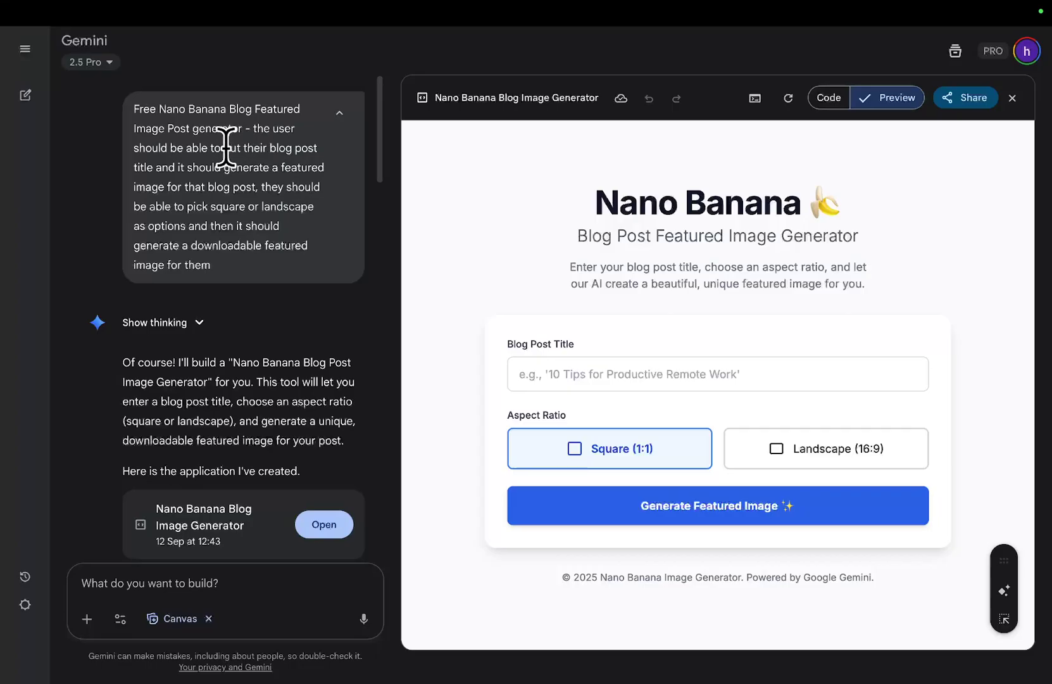
{"action": "left_click_drag", "start_coordinate": [223, 149], "coordinate": [293, 234]}
{"action": "left_click", "coordinate": [293, 262]}
{"action": "scroll", "coordinate": [247, 191], "scroll_direction": "down", "scroll_amount": 1}
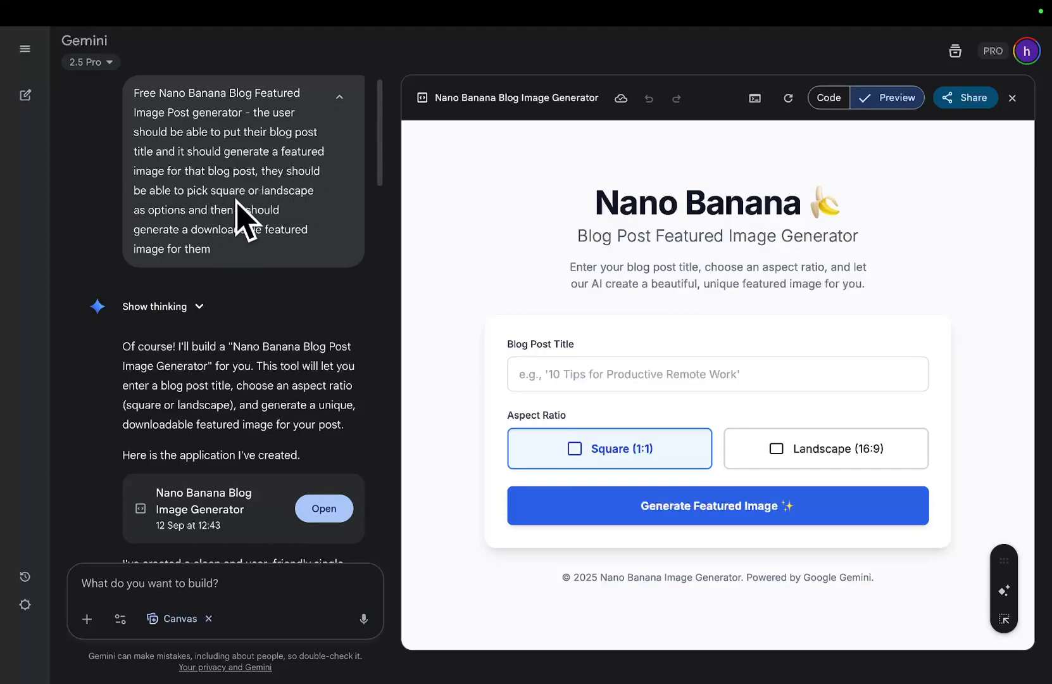
{"action": "scroll", "coordinate": [238, 229], "scroll_direction": "down", "scroll_amount": 1}
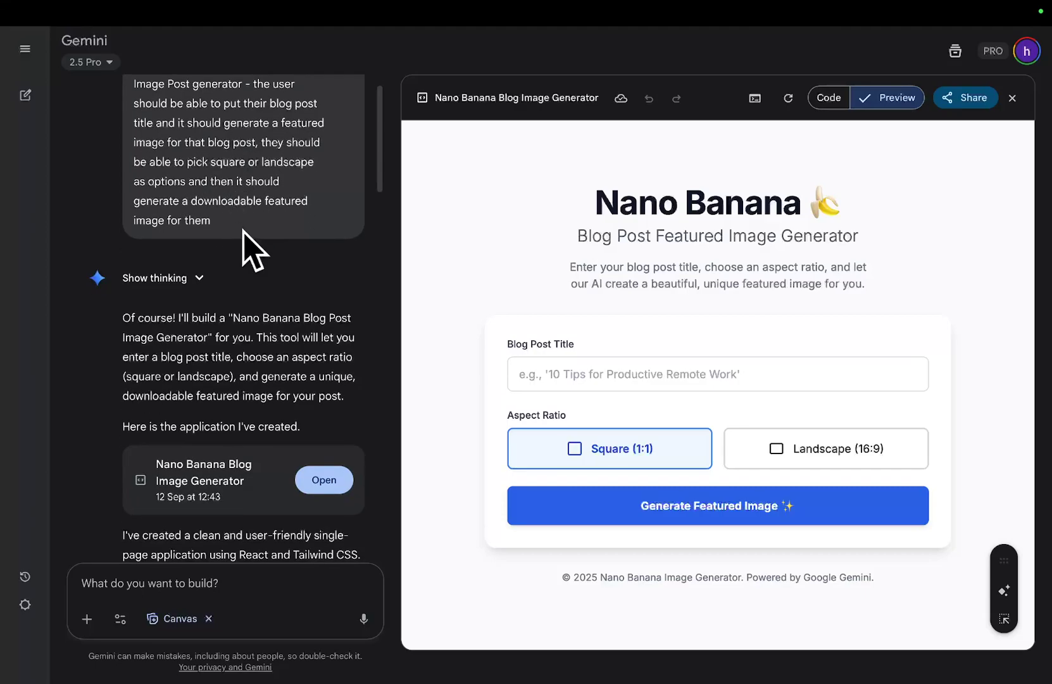
{"action": "scroll", "coordinate": [252, 247], "scroll_direction": "down", "scroll_amount": 1}
{"action": "scroll", "coordinate": [275, 276], "scroll_direction": "down", "scroll_amount": 4}
{"action": "scroll", "coordinate": [266, 463], "scroll_direction": "down", "scroll_amount": 6}
{"action": "scroll", "coordinate": [265, 263], "scroll_direction": "down", "scroll_amount": 5}
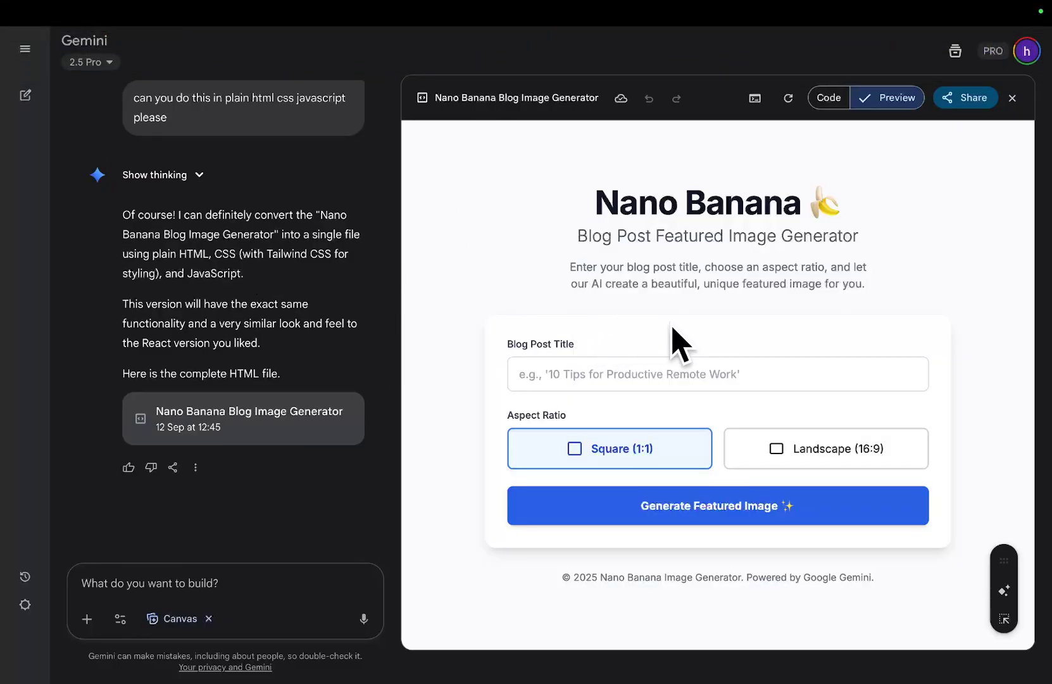
Step: Show the generator's HTML source, select all of it and switch toward VS Code
{"action": "left_click", "coordinate": [835, 99]}
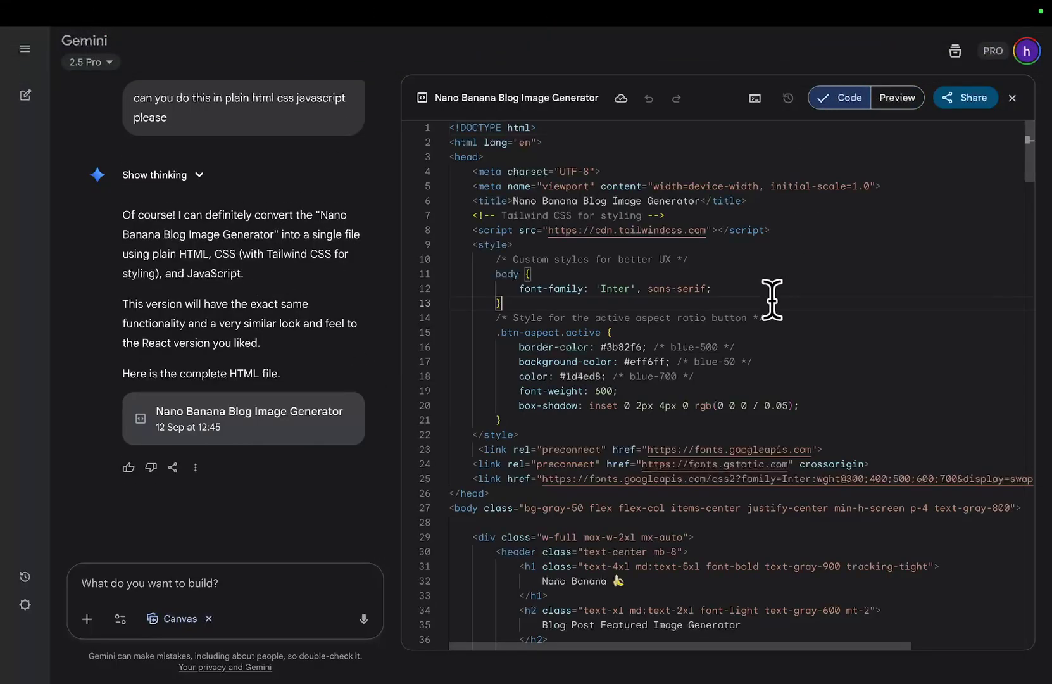
{"action": "key", "text": "super+a"}
{"action": "scroll", "coordinate": [718, 385], "scroll_direction": "down", "scroll_amount": 10}
{"action": "scroll", "coordinate": [717, 385], "scroll_direction": "down", "scroll_amount": 10}
{"action": "scroll", "coordinate": [718, 385], "scroll_direction": "down", "scroll_amount": 10}
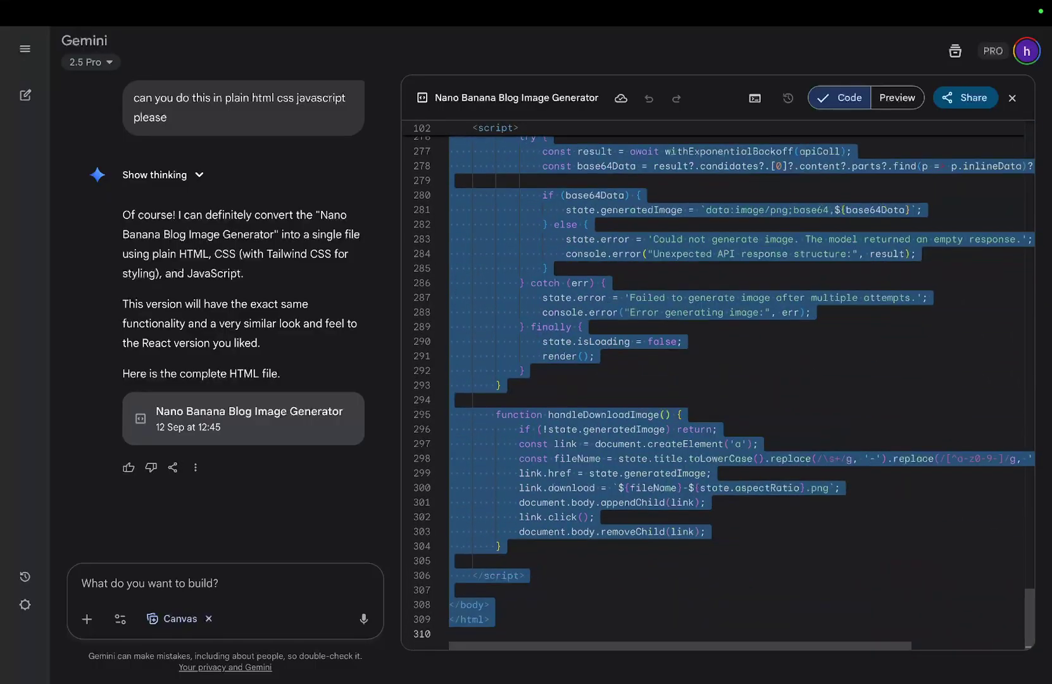
{"action": "scroll", "coordinate": [718, 385], "scroll_direction": "up", "scroll_amount": 10}
{"action": "scroll", "coordinate": [718, 384], "scroll_direction": "up", "scroll_amount": 20}
{"action": "key", "text": "super+Tab"}
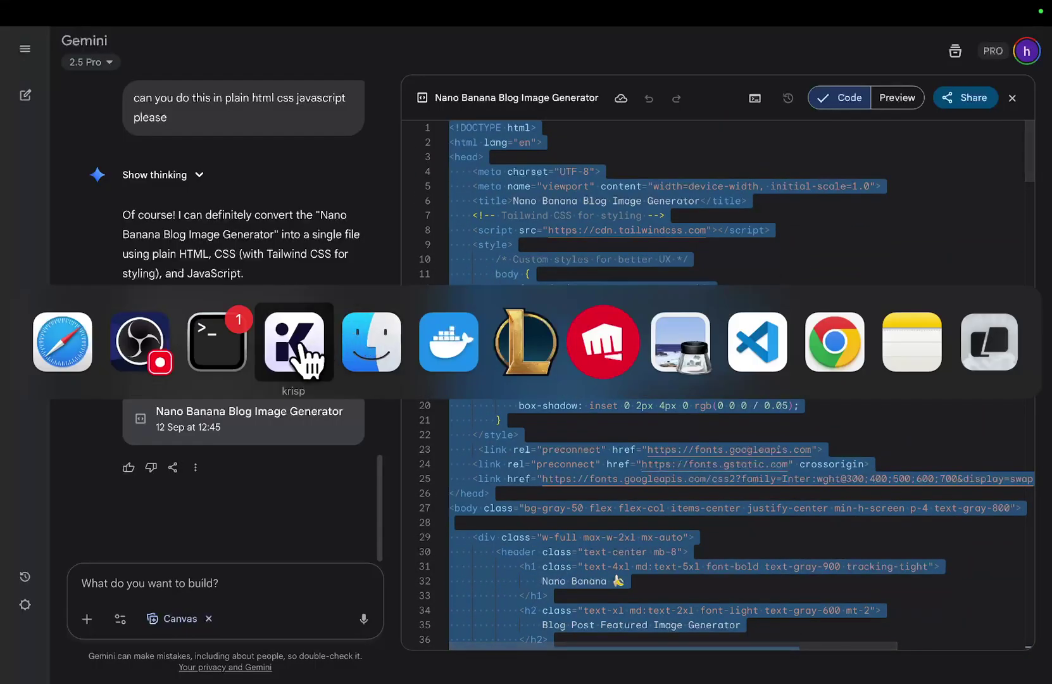
Step: In VS Code, view nano_banana.html and the product-title-and-description-generator request in Codex
{"action": "left_click", "coordinate": [752, 349]}
{"action": "scroll", "coordinate": [183, 349], "scroll_direction": "up", "scroll_amount": 10}
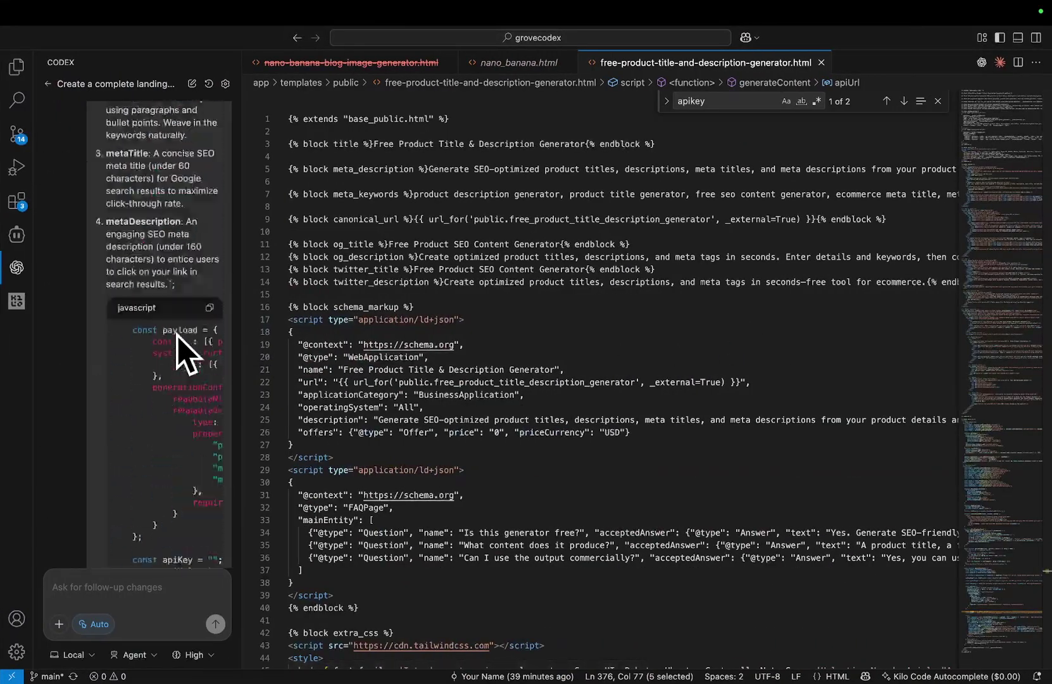
{"action": "scroll", "coordinate": [182, 349], "scroll_direction": "up", "scroll_amount": 10}
{"action": "scroll", "coordinate": [182, 349], "scroll_direction": "up", "scroll_amount": 10}
{"action": "scroll", "coordinate": [183, 350], "scroll_direction": "up", "scroll_amount": 10}
{"action": "scroll", "coordinate": [183, 350], "scroll_direction": "up", "scroll_amount": 10}
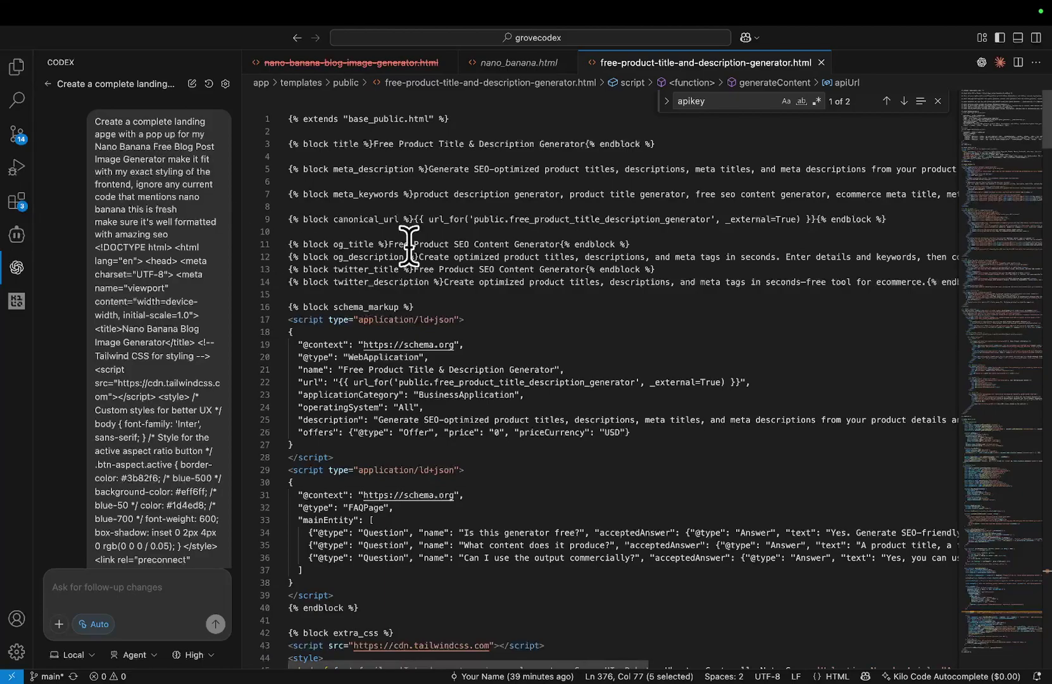
{"action": "left_click", "coordinate": [524, 64]}
{"action": "scroll", "coordinate": [526, 232], "scroll_direction": "down", "scroll_amount": 5}
{"action": "scroll", "coordinate": [526, 231], "scroll_direction": "down", "scroll_amount": 3}
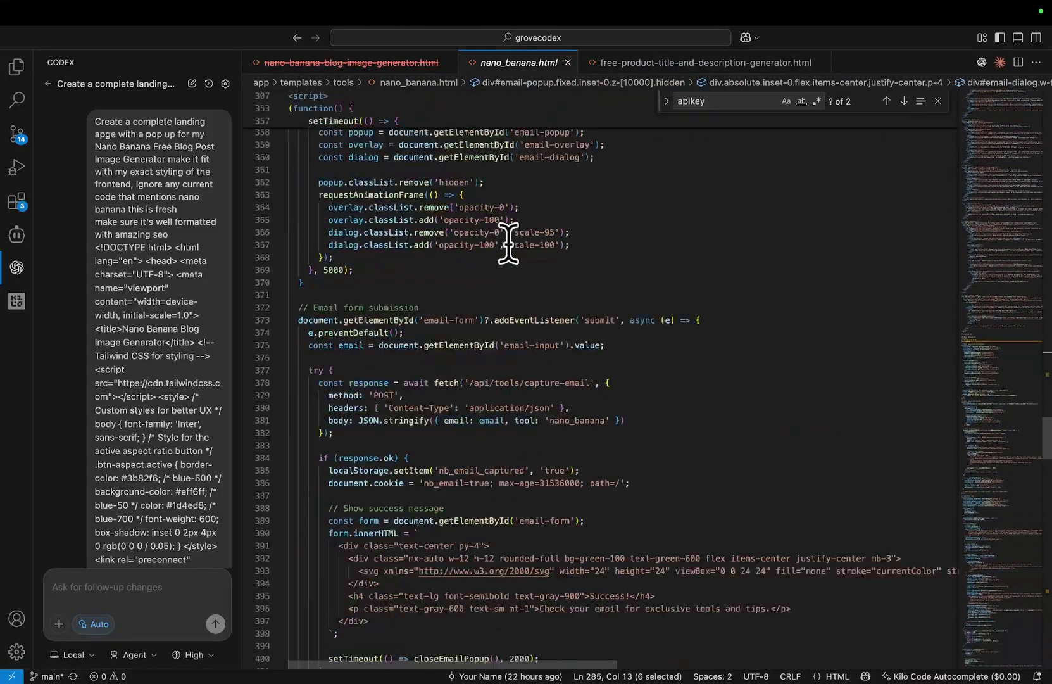
{"action": "scroll", "coordinate": [526, 232], "scroll_direction": "down", "scroll_amount": 10}
{"action": "scroll", "coordinate": [147, 362], "scroll_direction": "down", "scroll_amount": 5}
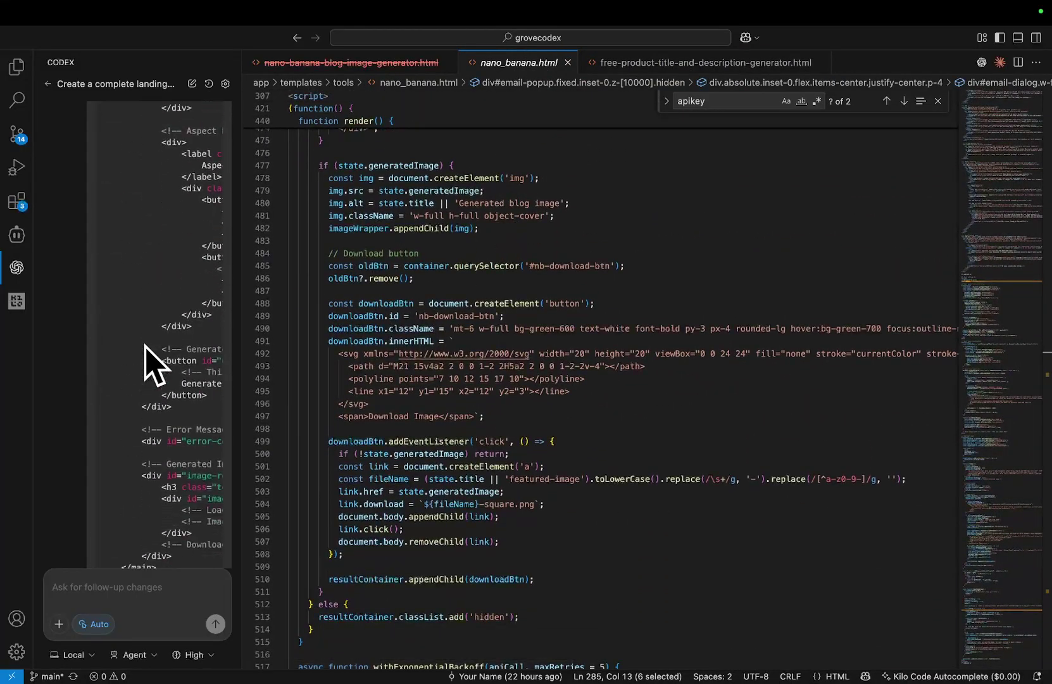
{"action": "scroll", "coordinate": [148, 361], "scroll_direction": "down", "scroll_amount": 5}
{"action": "scroll", "coordinate": [147, 362], "scroll_direction": "down", "scroll_amount": 10}
{"action": "scroll", "coordinate": [148, 362], "scroll_direction": "down", "scroll_amount": 5}
{"action": "scroll", "coordinate": [148, 362], "scroll_direction": "down", "scroll_amount": 2}
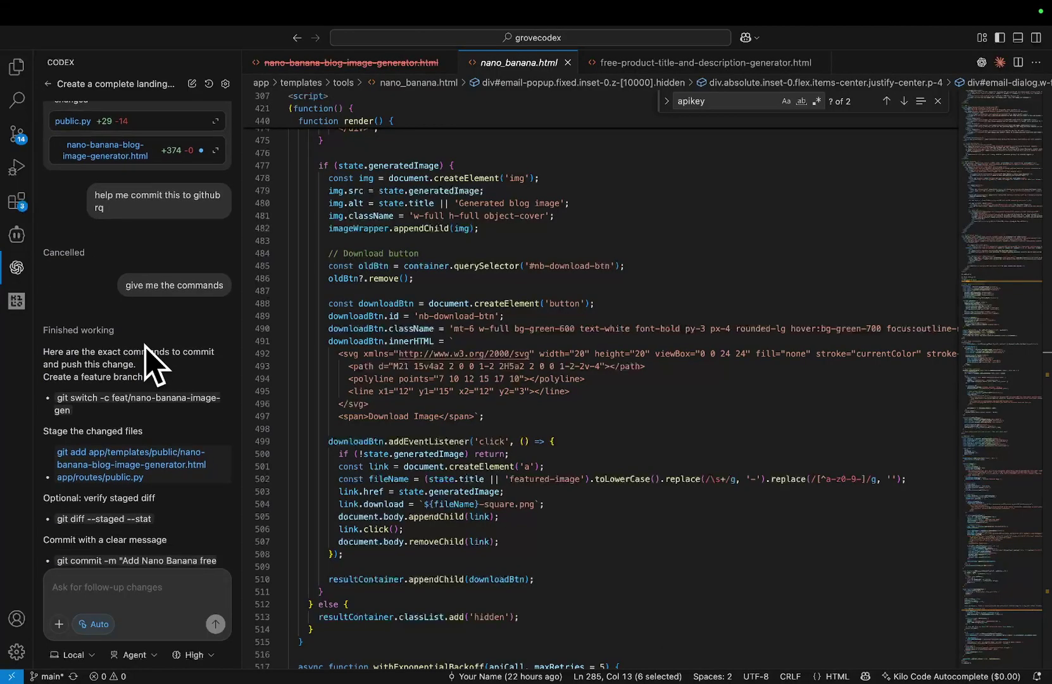
{"action": "scroll", "coordinate": [148, 362], "scroll_direction": "down", "scroll_amount": 2}
{"action": "scroll", "coordinate": [148, 362], "scroll_direction": "down", "scroll_amount": 4}
{"action": "scroll", "coordinate": [147, 362], "scroll_direction": "down", "scroll_amount": 10}
{"action": "scroll", "coordinate": [153, 365], "scroll_direction": "down", "scroll_amount": 5}
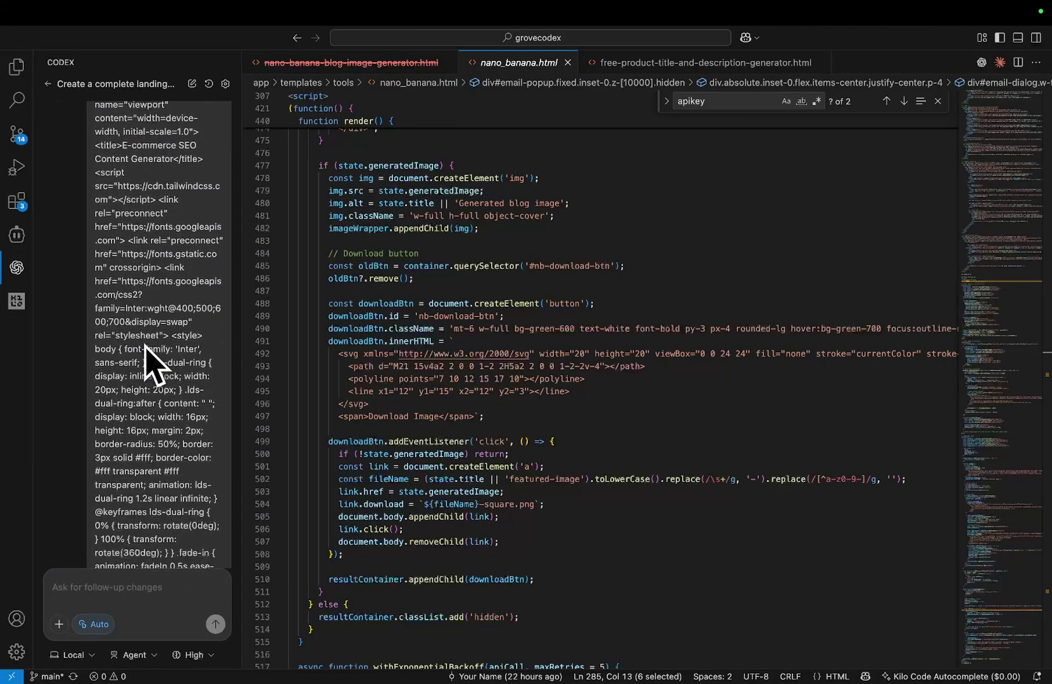
{"action": "scroll", "coordinate": [147, 330], "scroll_direction": "up", "scroll_amount": 3}
{"action": "scroll", "coordinate": [146, 282], "scroll_direction": "up", "scroll_amount": 1}
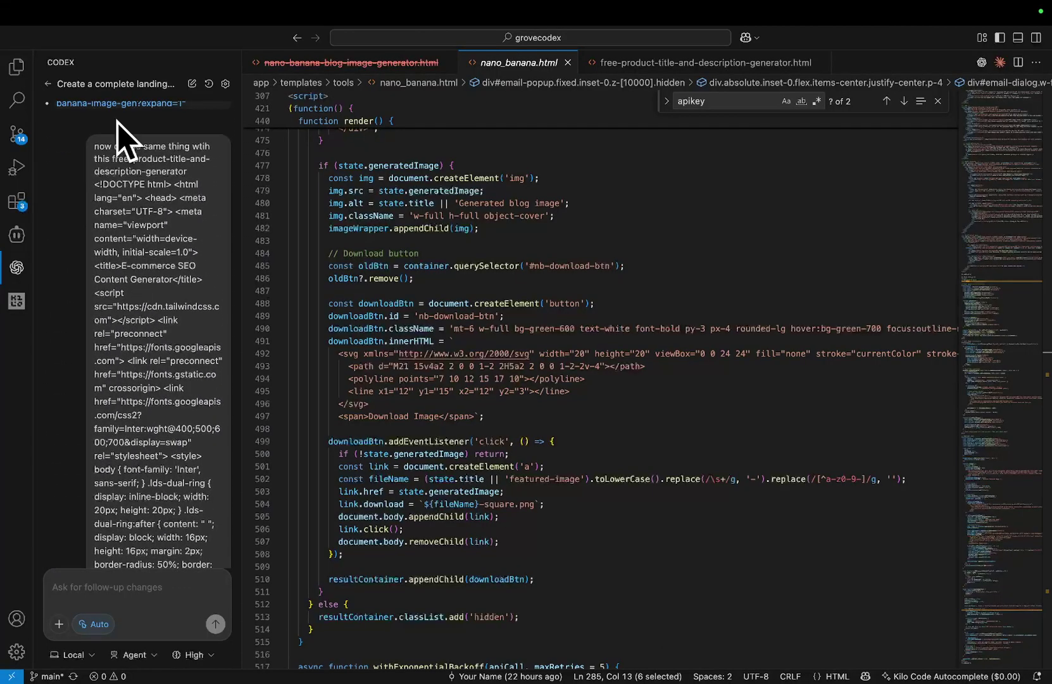
{"action": "left_click_drag", "start_coordinate": [164, 159], "coordinate": [212, 176]}
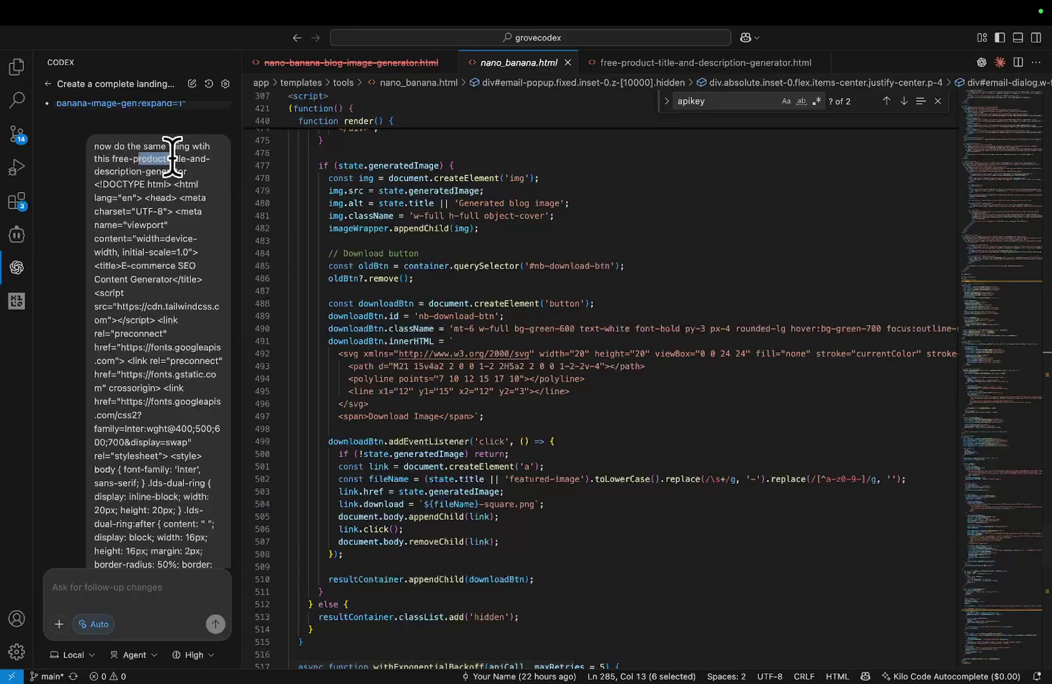
{"action": "left_click", "coordinate": [210, 180]}
Step: Load the e-commerce SEO content chat in Gemini, then switch to the live Nano Banana page
{"action": "key", "text": "ctrl+Left"}
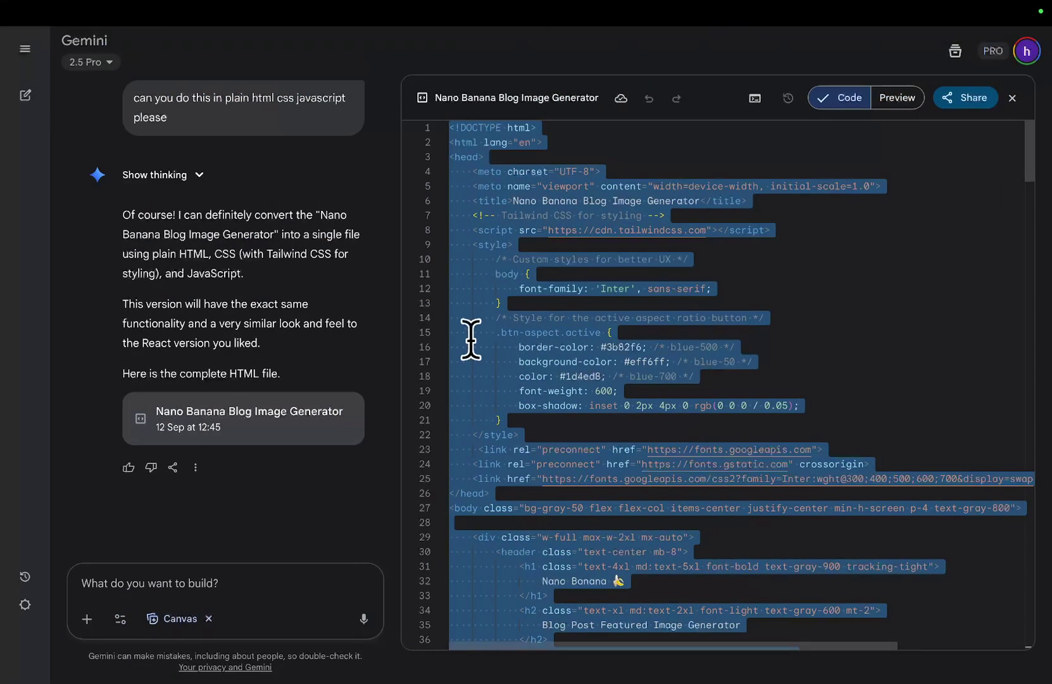
{"action": "mouse_move", "coordinate": [25, 247]}
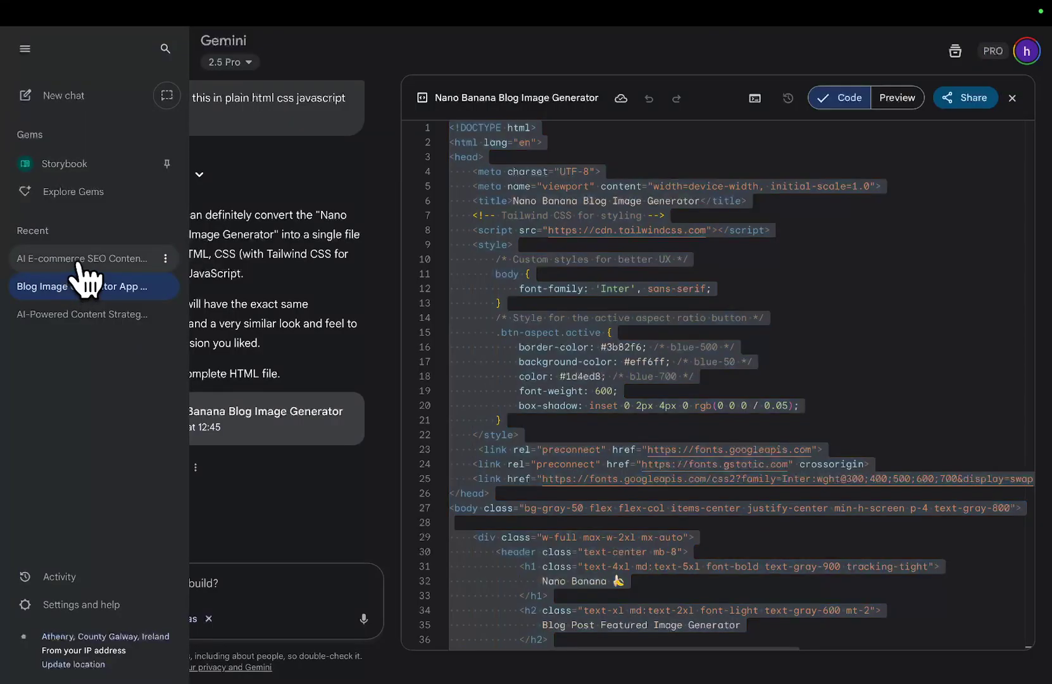
{"action": "left_click", "coordinate": [50, 258]}
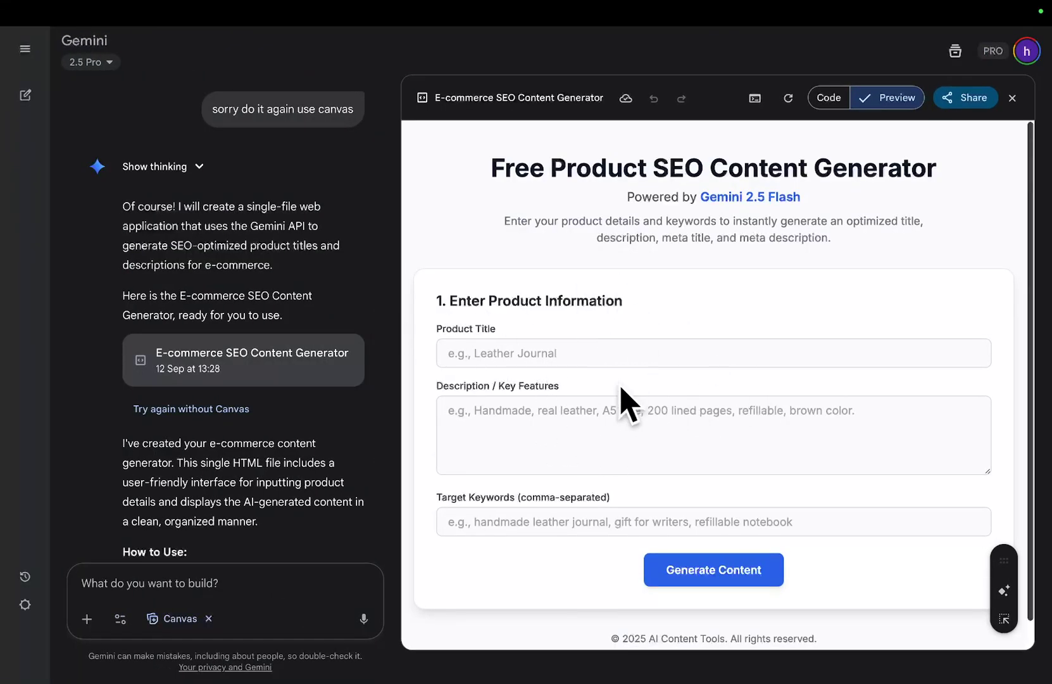
{"action": "left_click", "coordinate": [667, 72]}
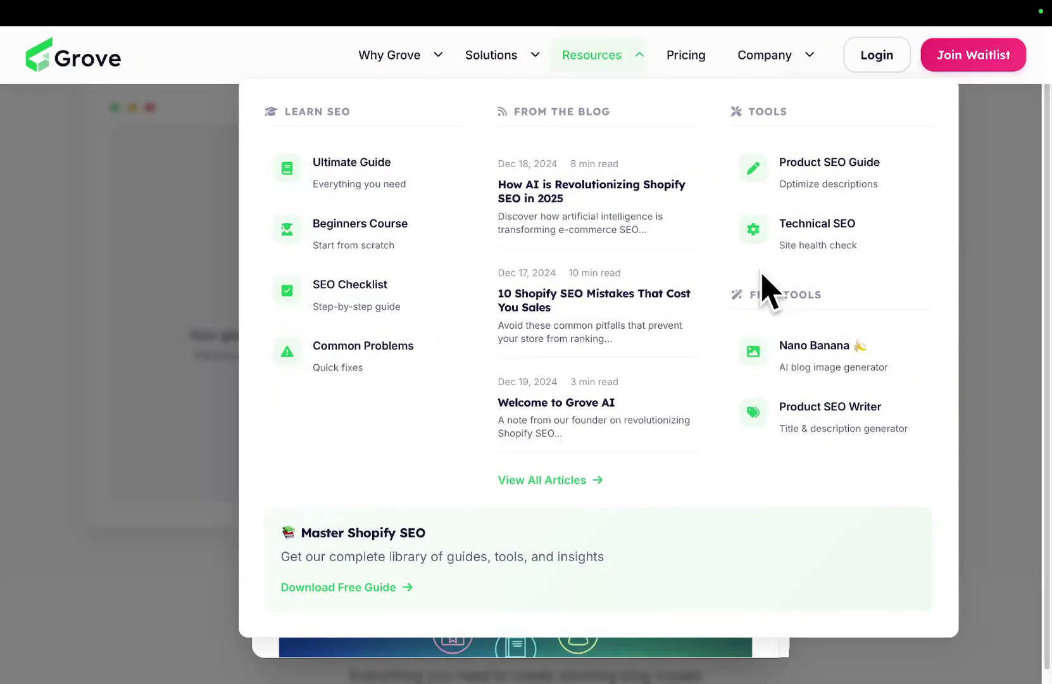
Step: Open the Product SEO Writer tool, try its Generate Free Content form and close it
{"action": "left_click", "coordinate": [820, 431]}
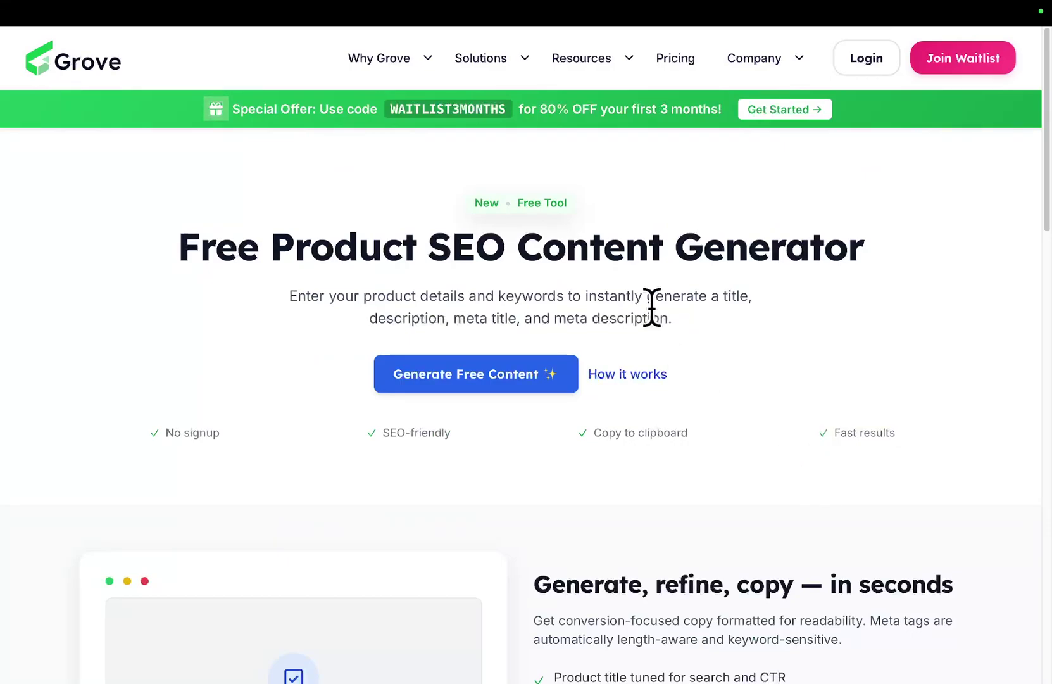
{"action": "scroll", "coordinate": [559, 263], "scroll_direction": "down", "scroll_amount": 2}
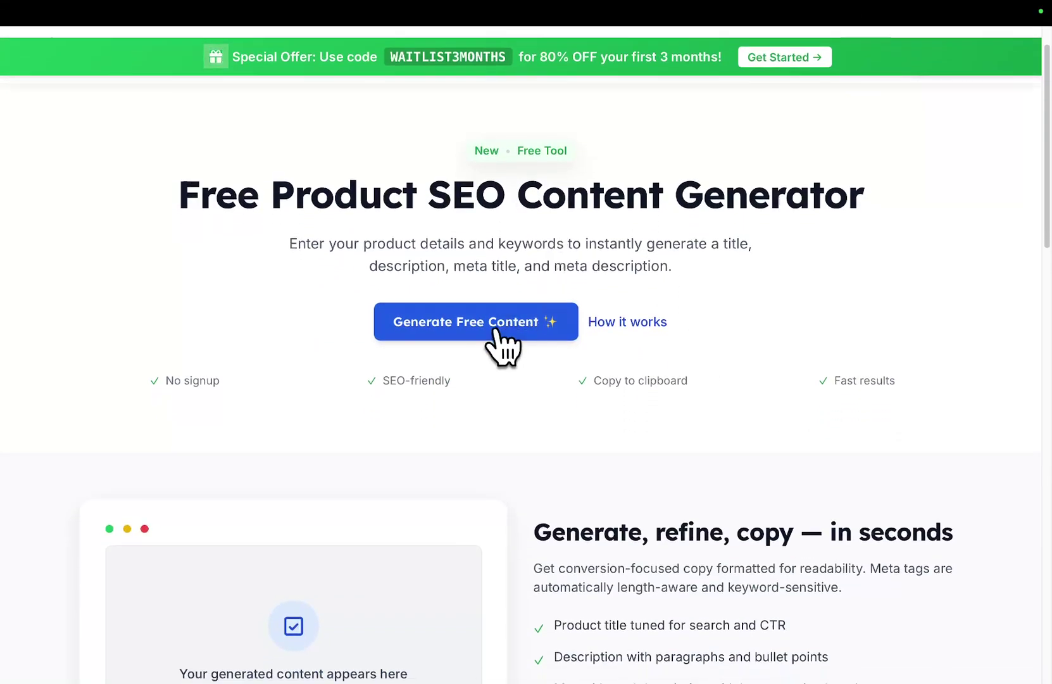
{"action": "left_click", "coordinate": [496, 328]}
{"action": "scroll", "coordinate": [516, 428], "scroll_direction": "down", "scroll_amount": 2}
{"action": "scroll", "coordinate": [510, 416], "scroll_direction": "up", "scroll_amount": 2}
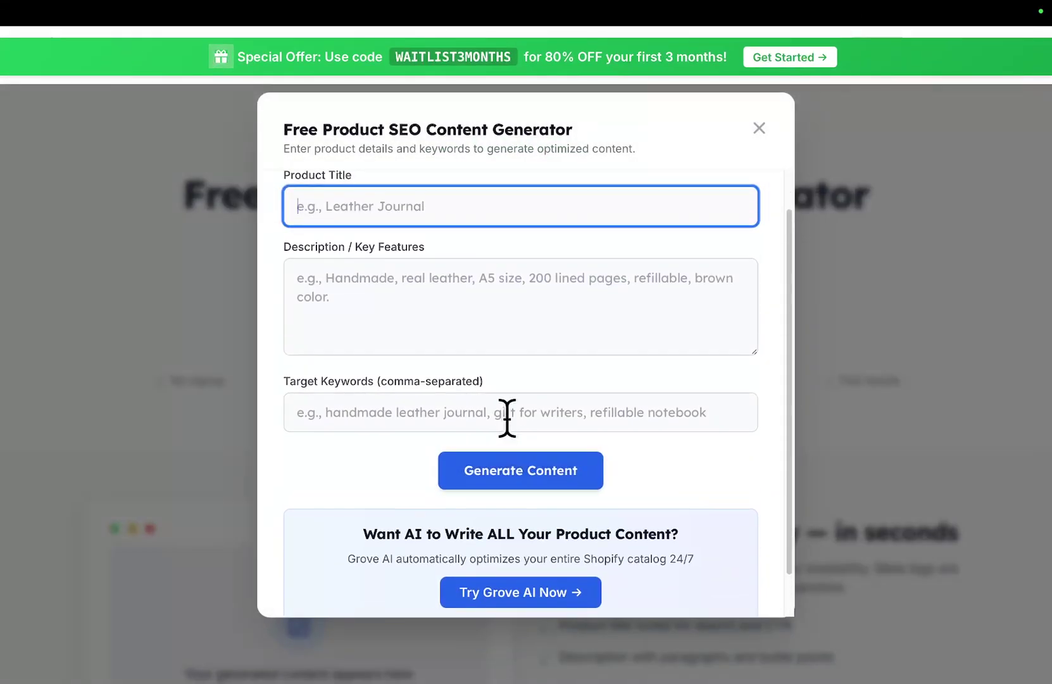
{"action": "left_click", "coordinate": [758, 130]}
{"action": "scroll", "coordinate": [716, 164], "scroll_direction": "up", "scroll_amount": 1}
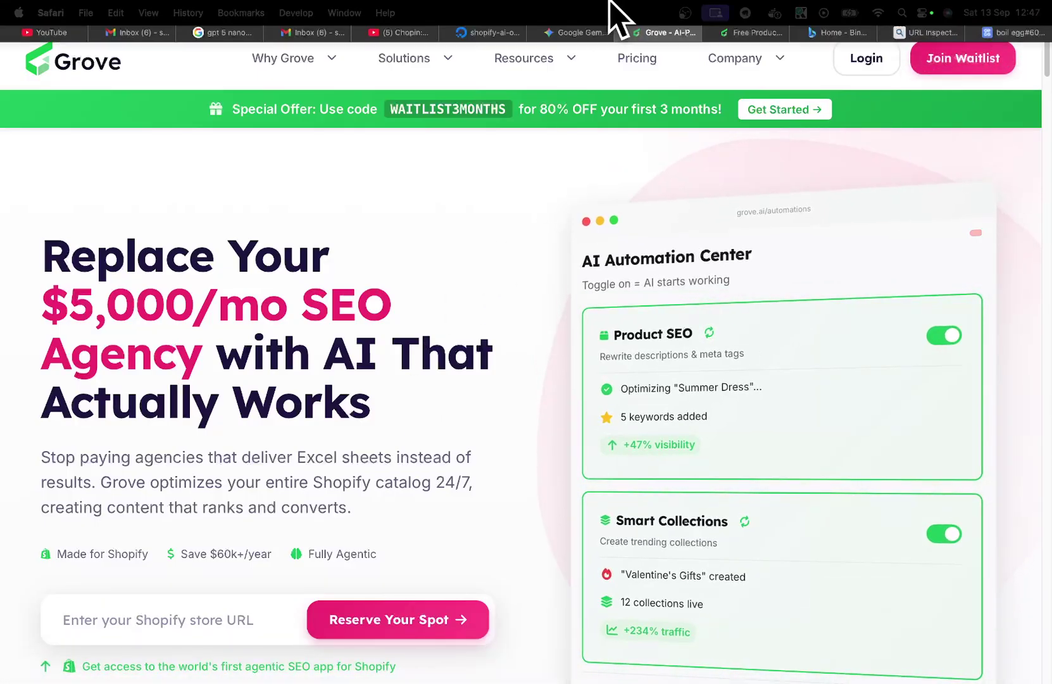
{"action": "scroll", "coordinate": [489, 289], "scroll_direction": "down", "scroll_amount": 2}
{"action": "scroll", "coordinate": [493, 288], "scroll_direction": "down", "scroll_amount": 5}
{"action": "scroll", "coordinate": [493, 288], "scroll_direction": "down", "scroll_amount": 3}
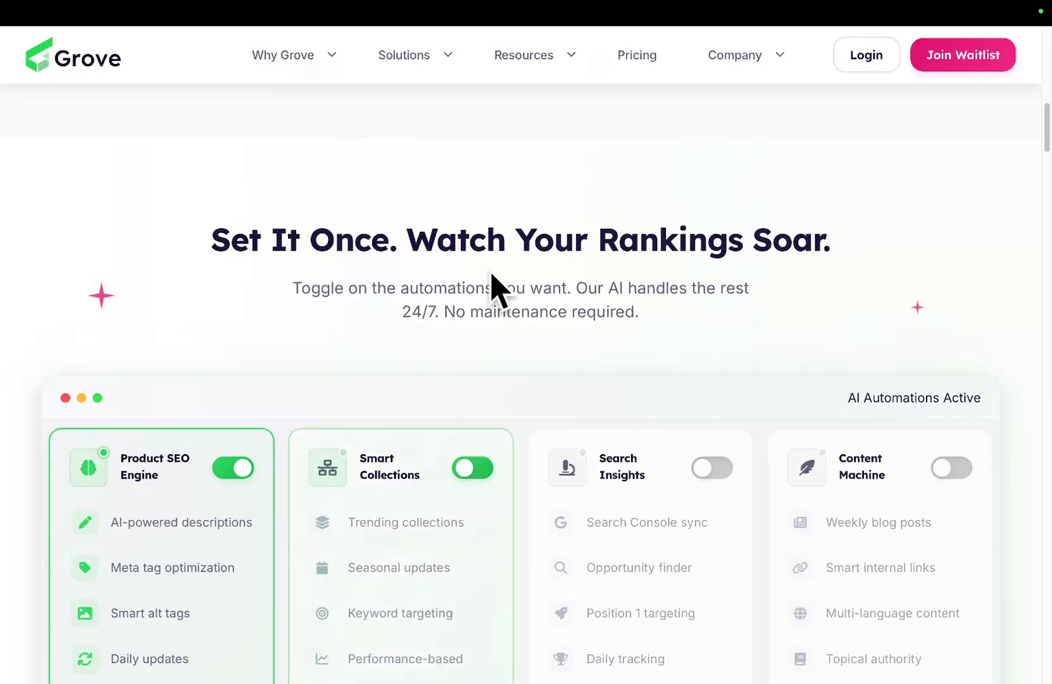
{"action": "scroll", "coordinate": [493, 288], "scroll_direction": "down", "scroll_amount": 5}
{"action": "scroll", "coordinate": [496, 288], "scroll_direction": "up", "scroll_amount": 1}
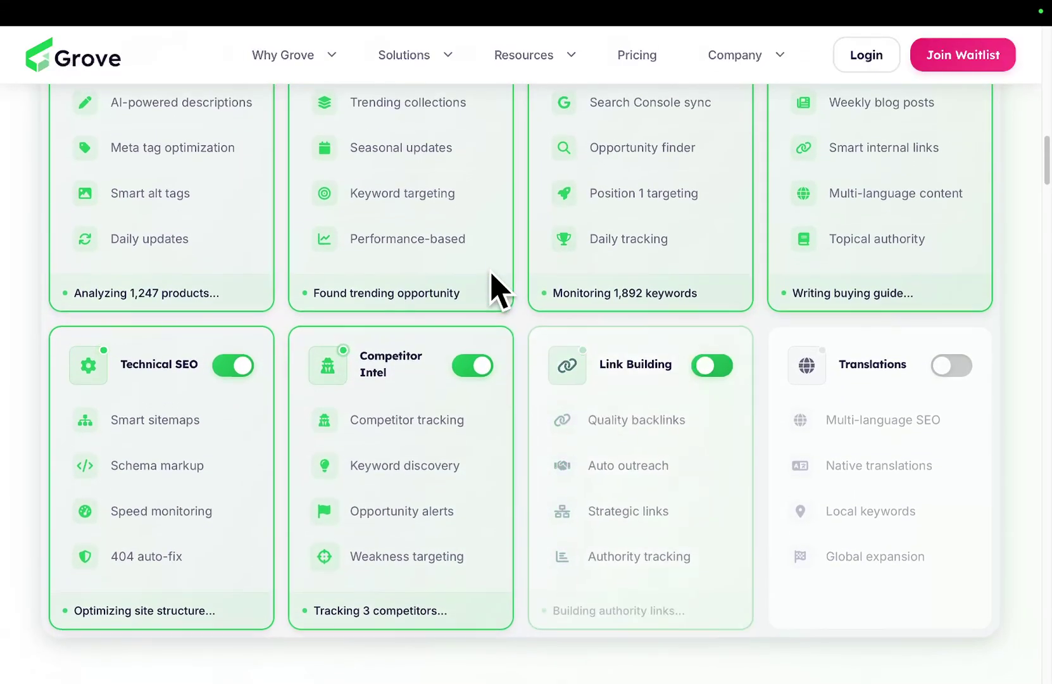
{"action": "scroll", "coordinate": [497, 290], "scroll_direction": "up", "scroll_amount": 2}
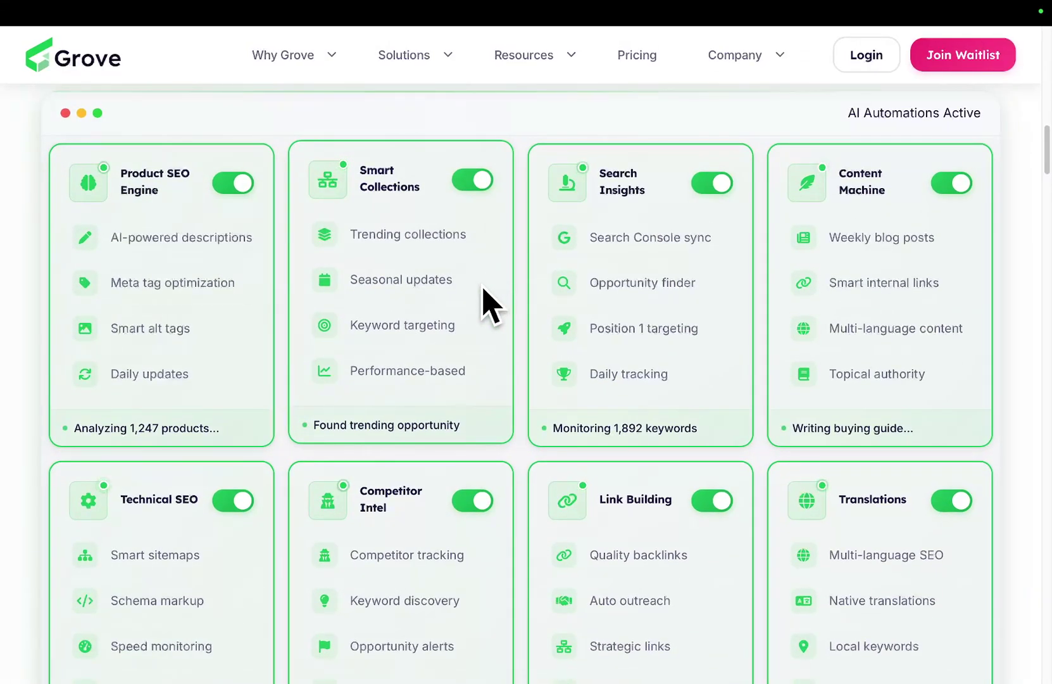
{"action": "scroll", "coordinate": [480, 298], "scroll_direction": "down", "scroll_amount": 1}
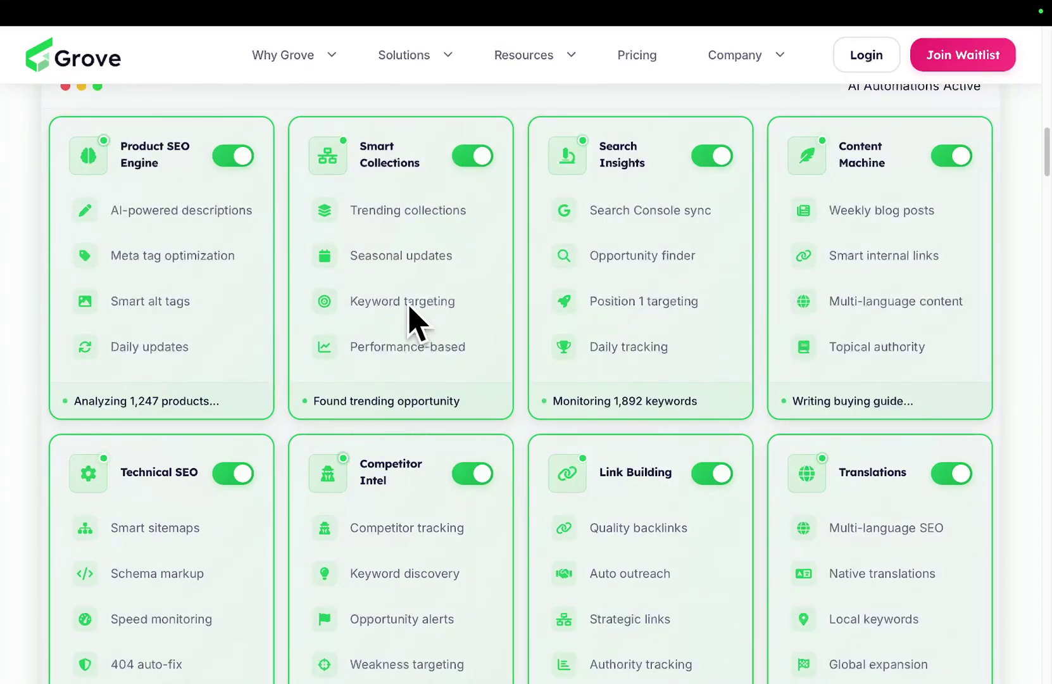
{"action": "scroll", "coordinate": [408, 332], "scroll_direction": "up", "scroll_amount": 10}
{"action": "scroll", "coordinate": [518, 223], "scroll_direction": "up", "scroll_amount": 5}
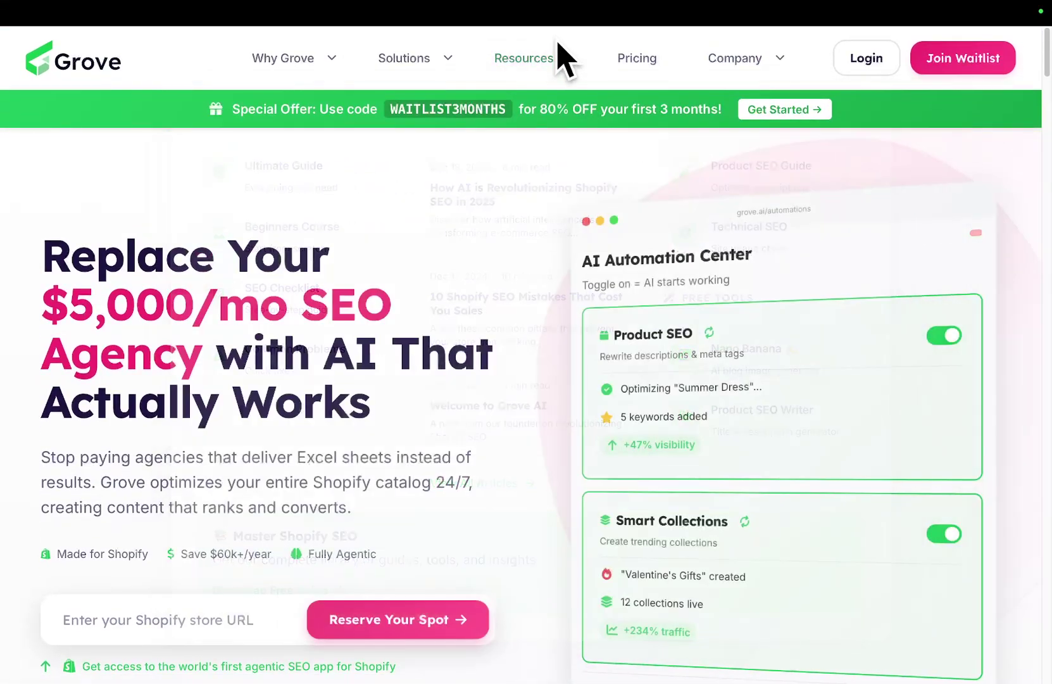
{"action": "mouse_move", "coordinate": [523, 58]}
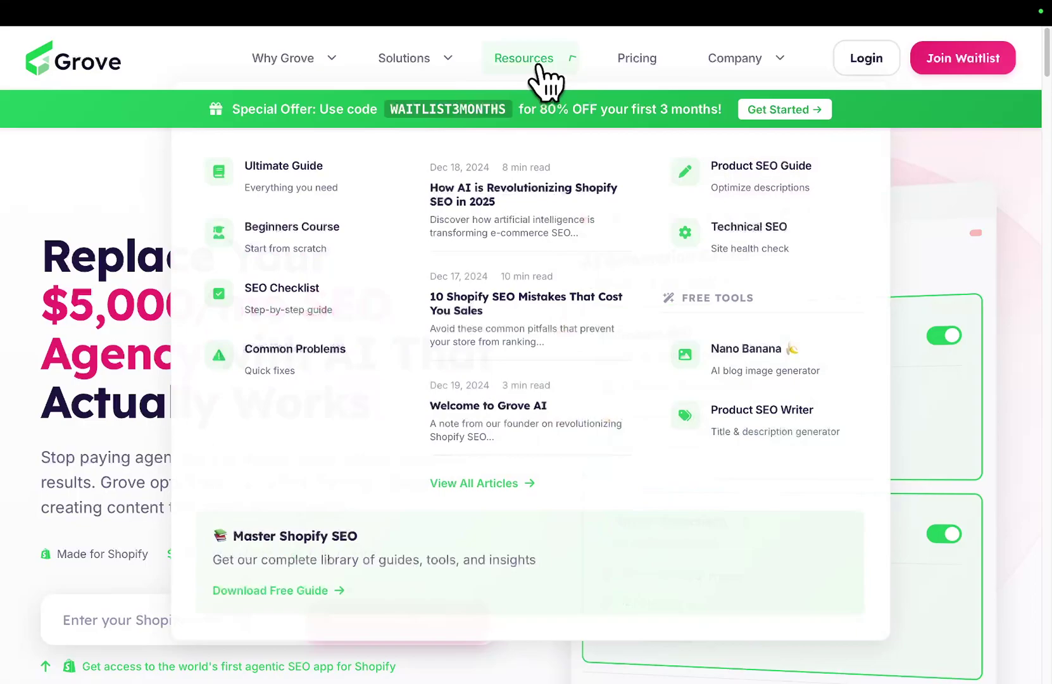
Step: Open the Nano Banana free tool page and check its full web address
{"action": "left_click", "coordinate": [739, 362]}
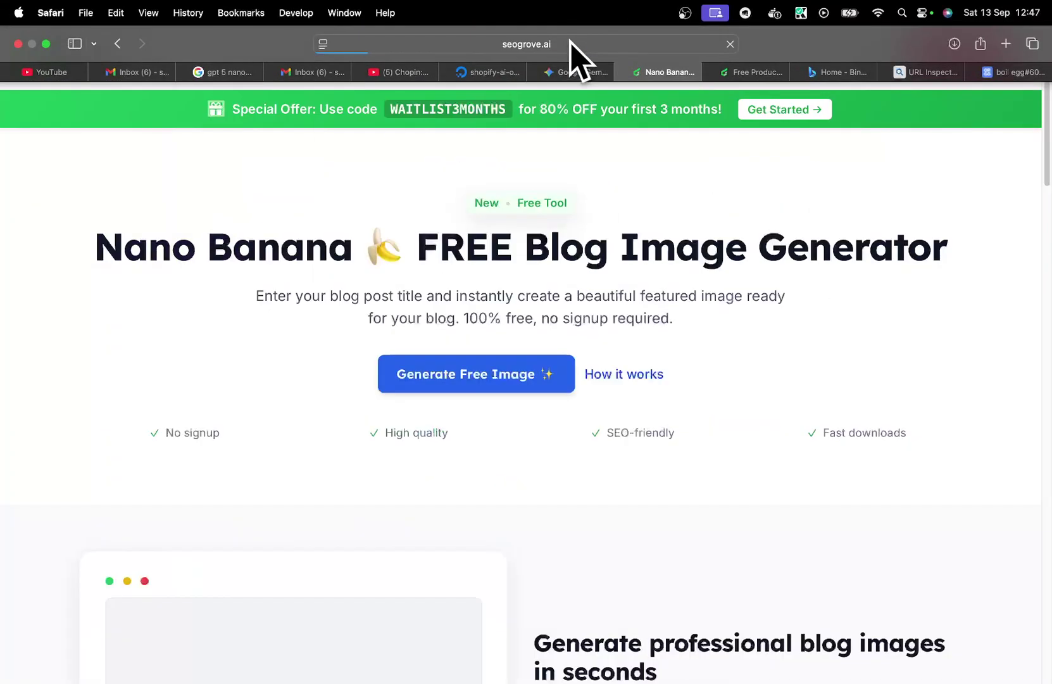
{"action": "left_click", "coordinate": [574, 44]}
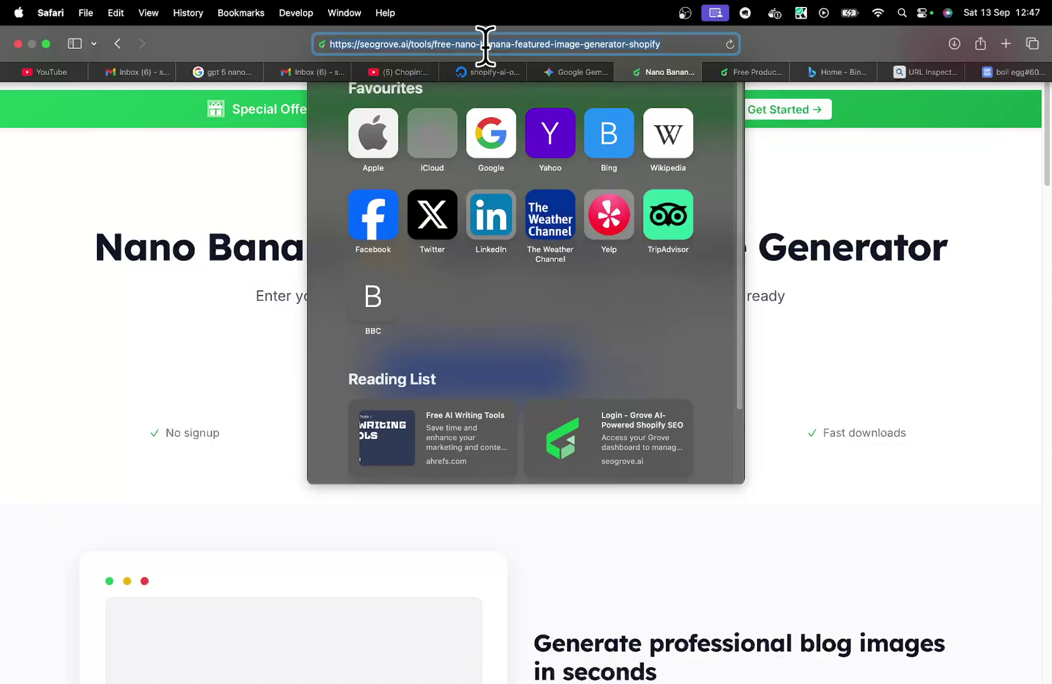
{"action": "left_click", "coordinate": [214, 216]}
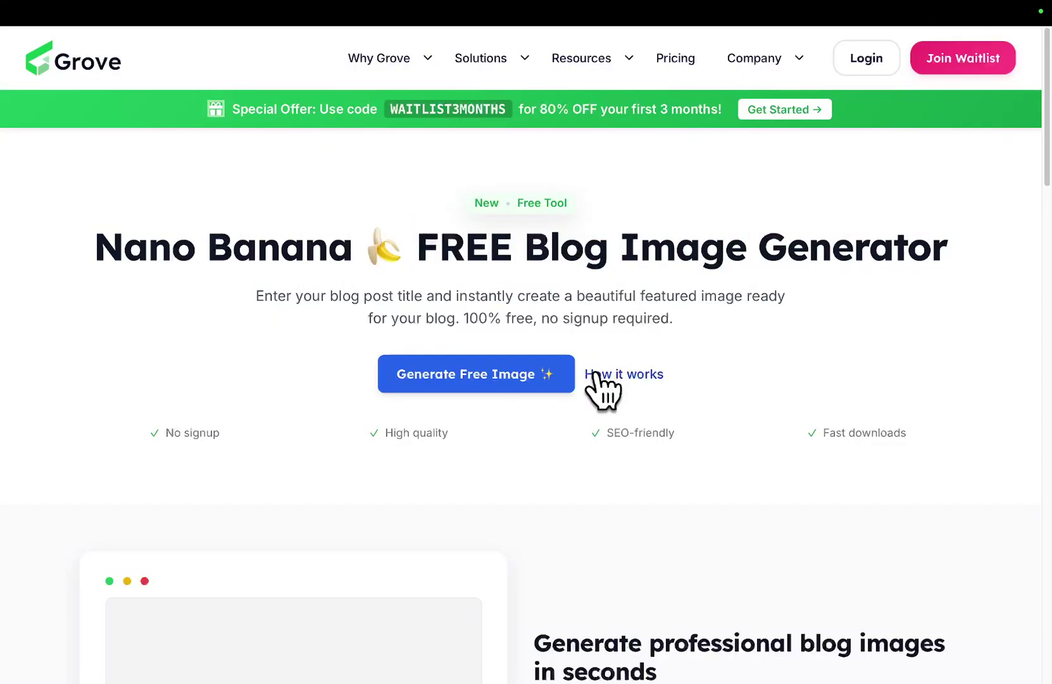
{"action": "scroll", "coordinate": [629, 360], "scroll_direction": "down", "scroll_amount": 1}
{"action": "scroll", "coordinate": [630, 360], "scroll_direction": "down", "scroll_amount": 1}
{"action": "scroll", "coordinate": [627, 354], "scroll_direction": "down", "scroll_amount": 3}
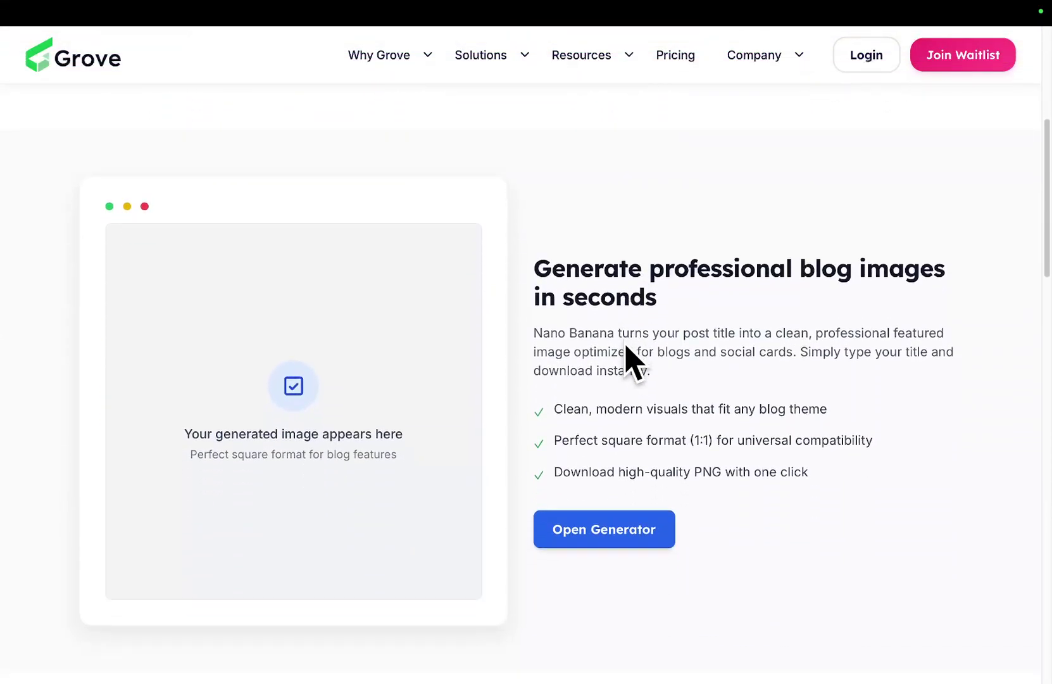
{"action": "scroll", "coordinate": [629, 359], "scroll_direction": "down", "scroll_amount": 3}
{"action": "scroll", "coordinate": [629, 359], "scroll_direction": "down", "scroll_amount": 3}
{"action": "scroll", "coordinate": [629, 359], "scroll_direction": "down", "scroll_amount": 3}
{"action": "scroll", "coordinate": [628, 359], "scroll_direction": "down", "scroll_amount": 1}
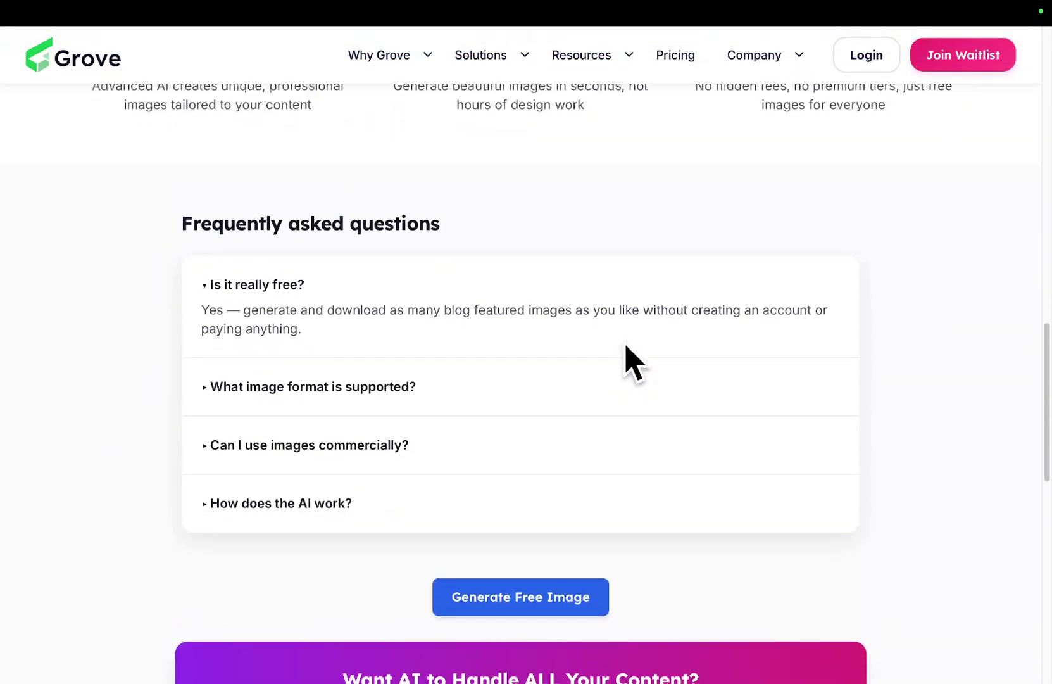
{"action": "scroll", "coordinate": [628, 359], "scroll_direction": "up", "scroll_amount": 10}
{"action": "scroll", "coordinate": [543, 264], "scroll_direction": "up", "scroll_amount": 3}
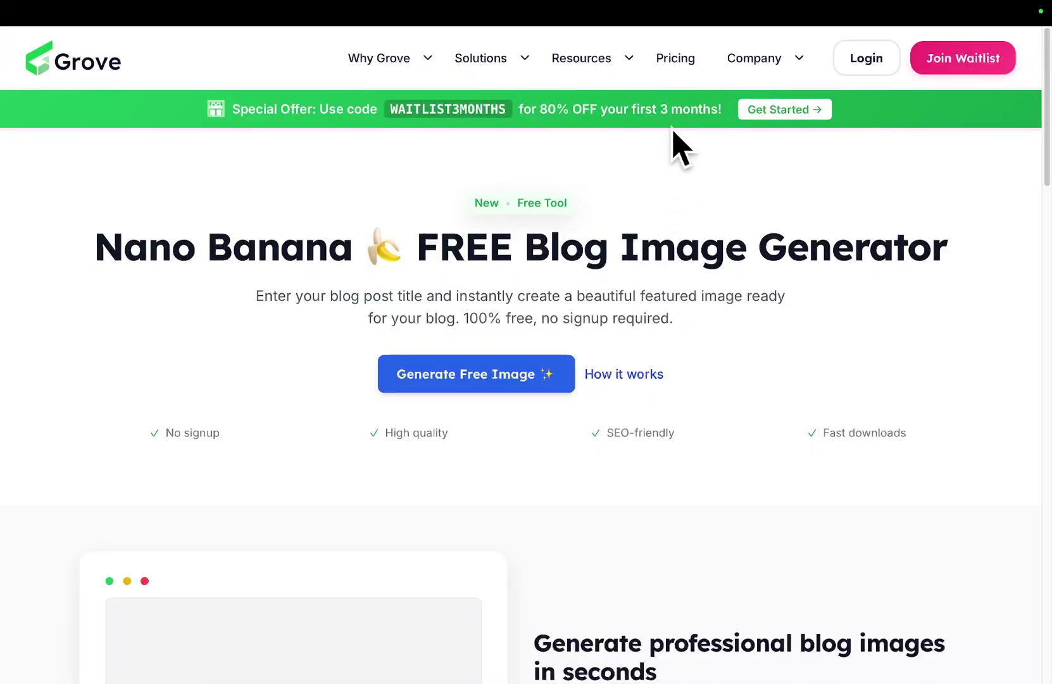
{"action": "mouse_move", "coordinate": [586, 55]}
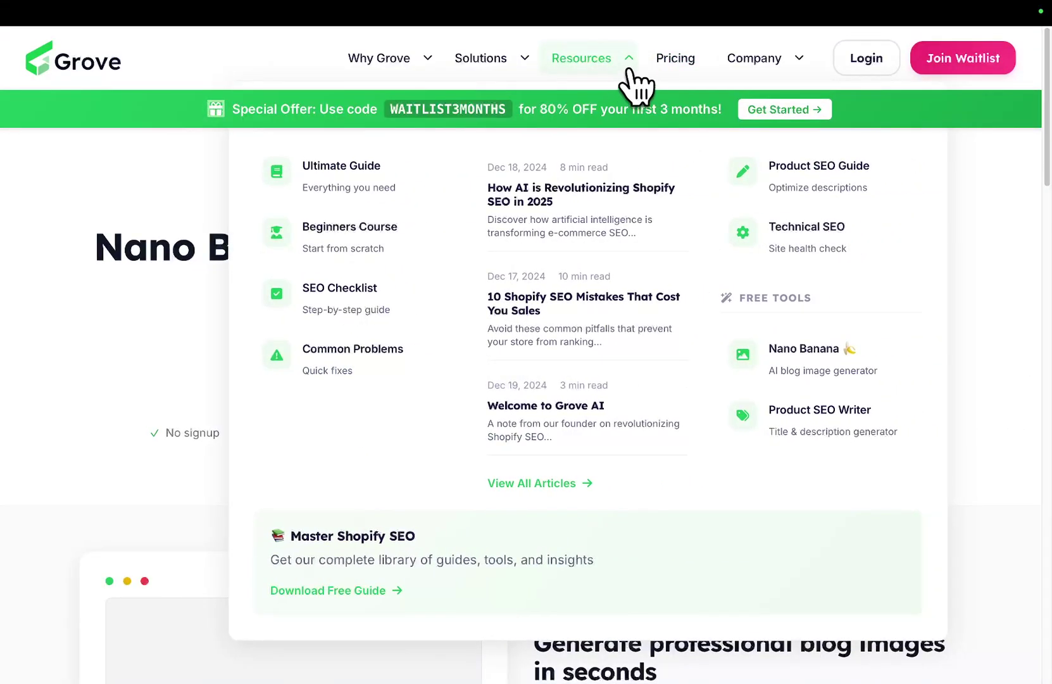
Step: In a new private window, load seogrove.ai and go to the Nano Banana tool page
{"action": "mouse_move", "coordinate": [328, 1]}
{"action": "left_click", "coordinate": [85, 12]}
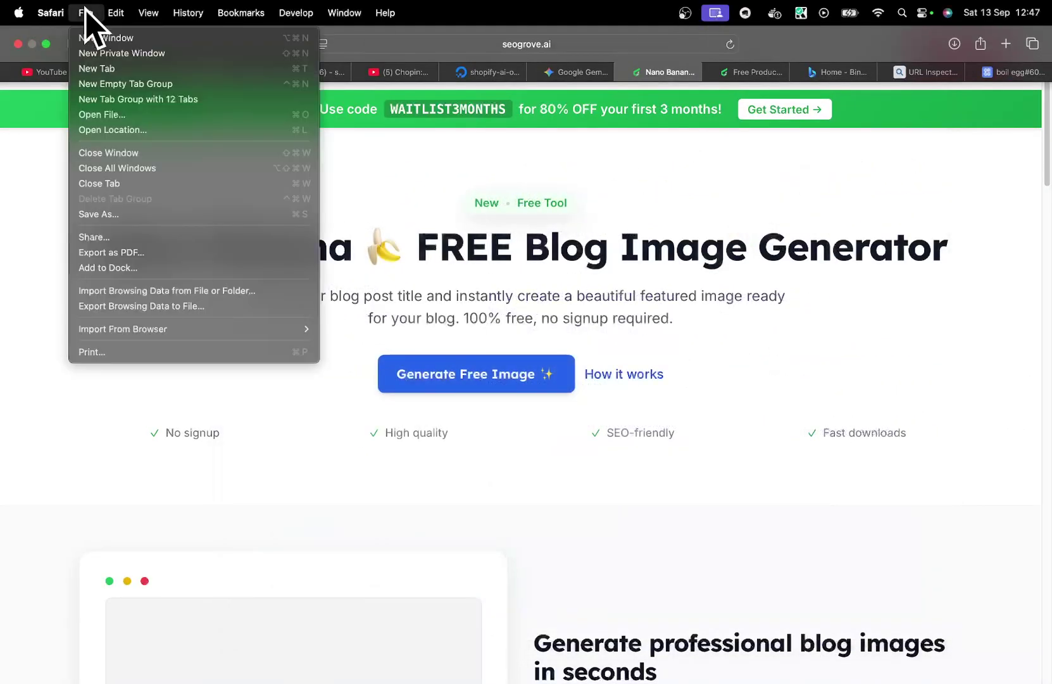
{"action": "left_click", "coordinate": [136, 48]}
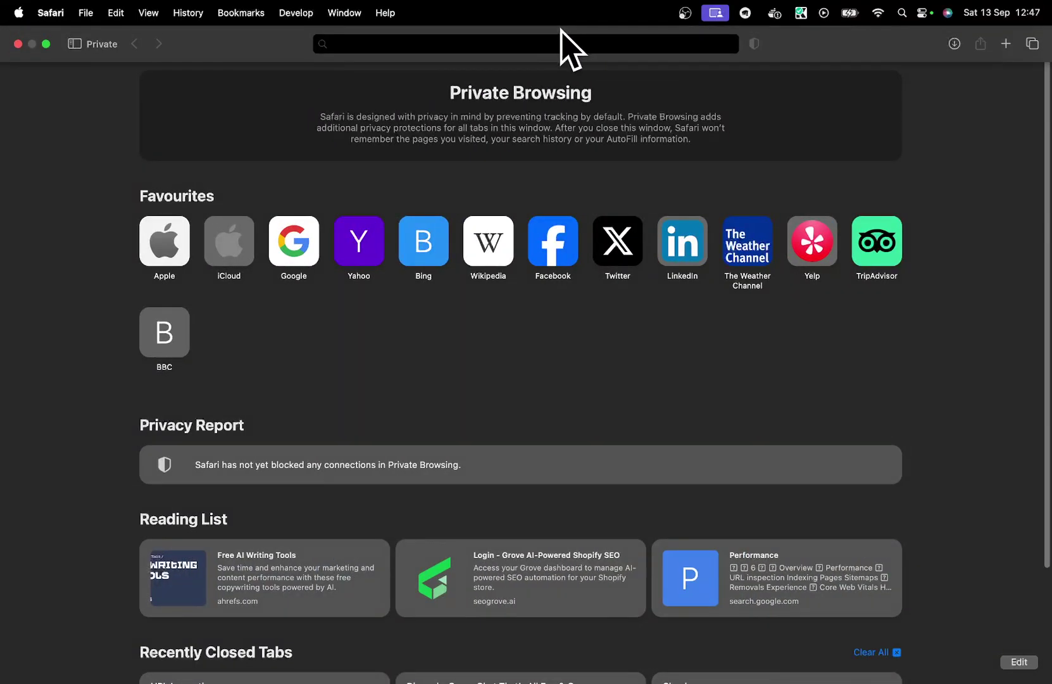
{"action": "left_click", "coordinate": [548, 47]}
{"action": "type", "text": "seo"}
{"action": "key", "text": "Return"}
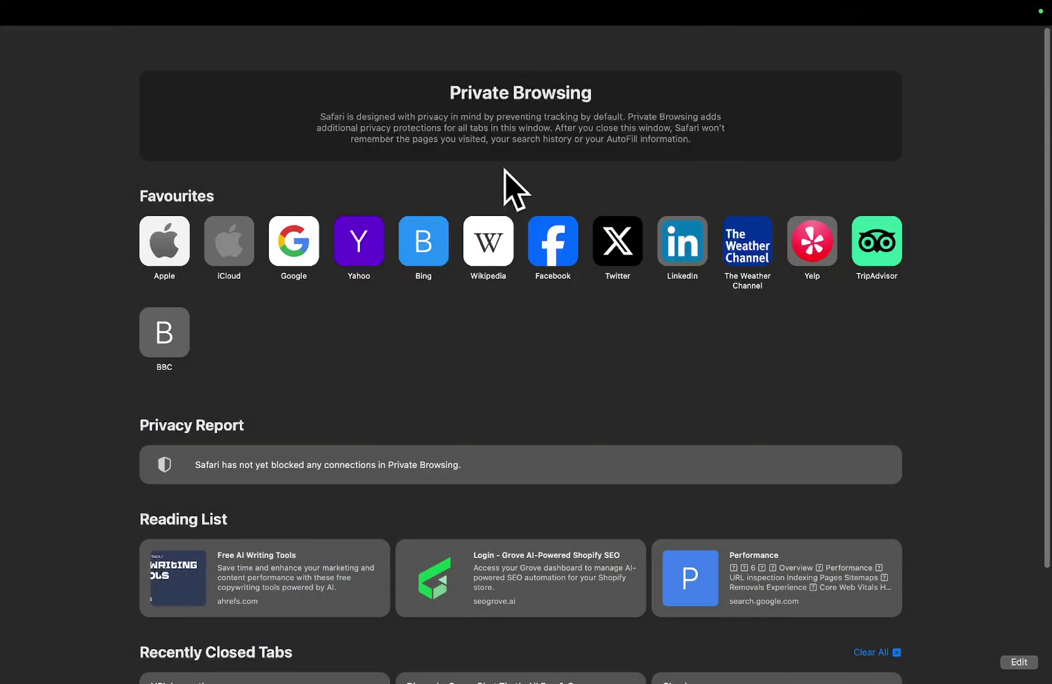
{"action": "mouse_move", "coordinate": [532, 58]}
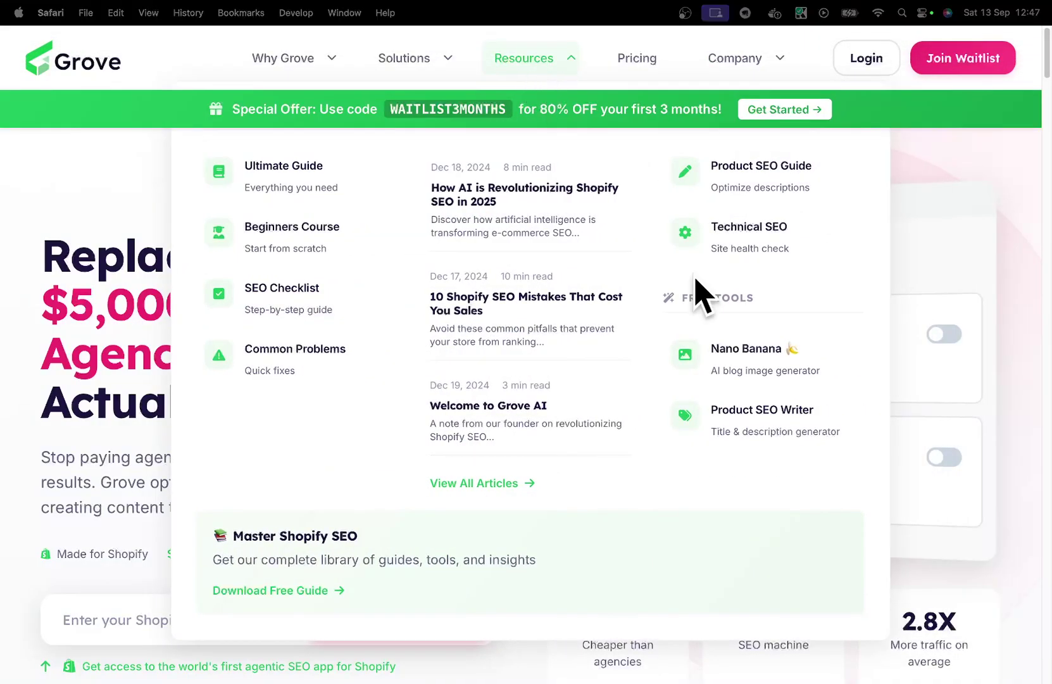
{"action": "left_click", "coordinate": [683, 370]}
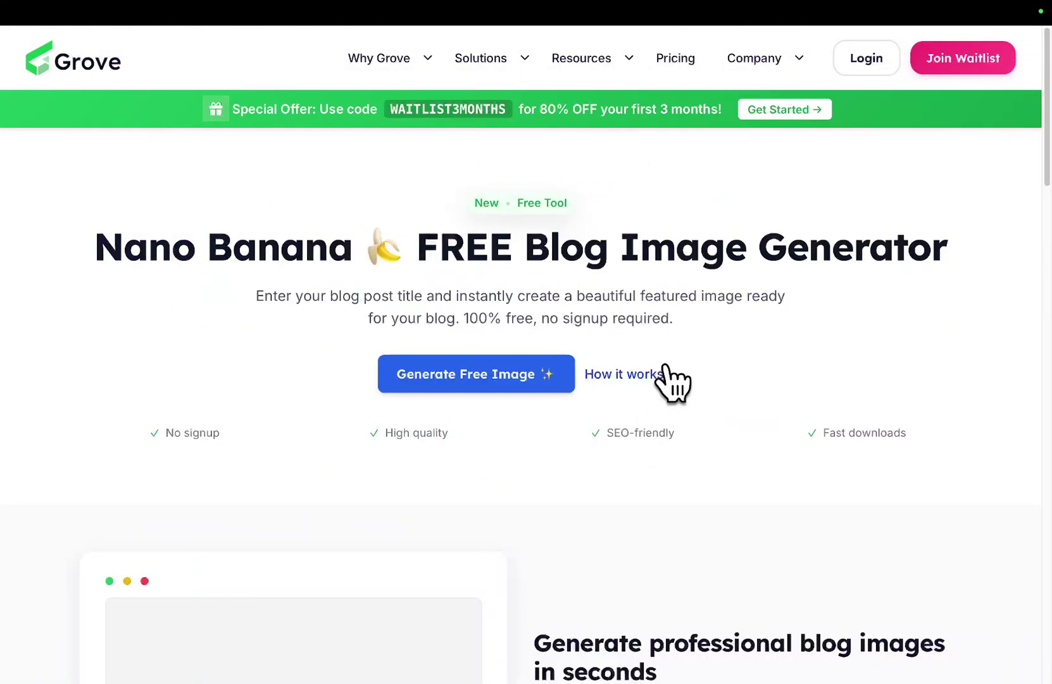
{"action": "scroll", "coordinate": [738, 332], "scroll_direction": "down", "scroll_amount": 1}
{"action": "scroll", "coordinate": [744, 348], "scroll_direction": "down", "scroll_amount": 1}
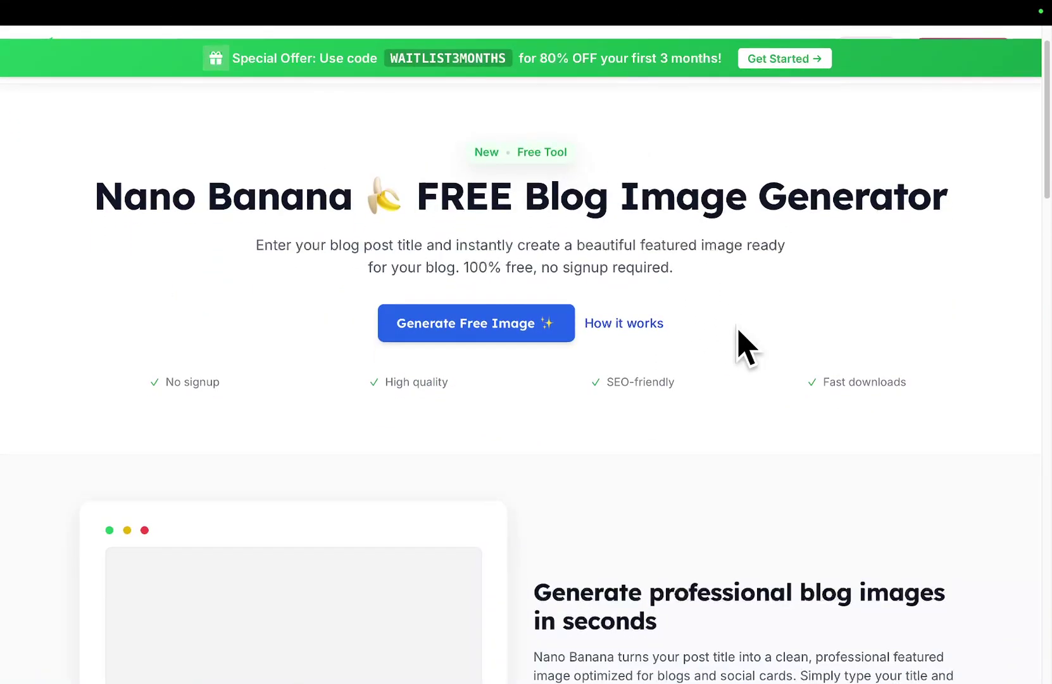
{"action": "scroll", "coordinate": [745, 346], "scroll_direction": "down", "scroll_amount": 1}
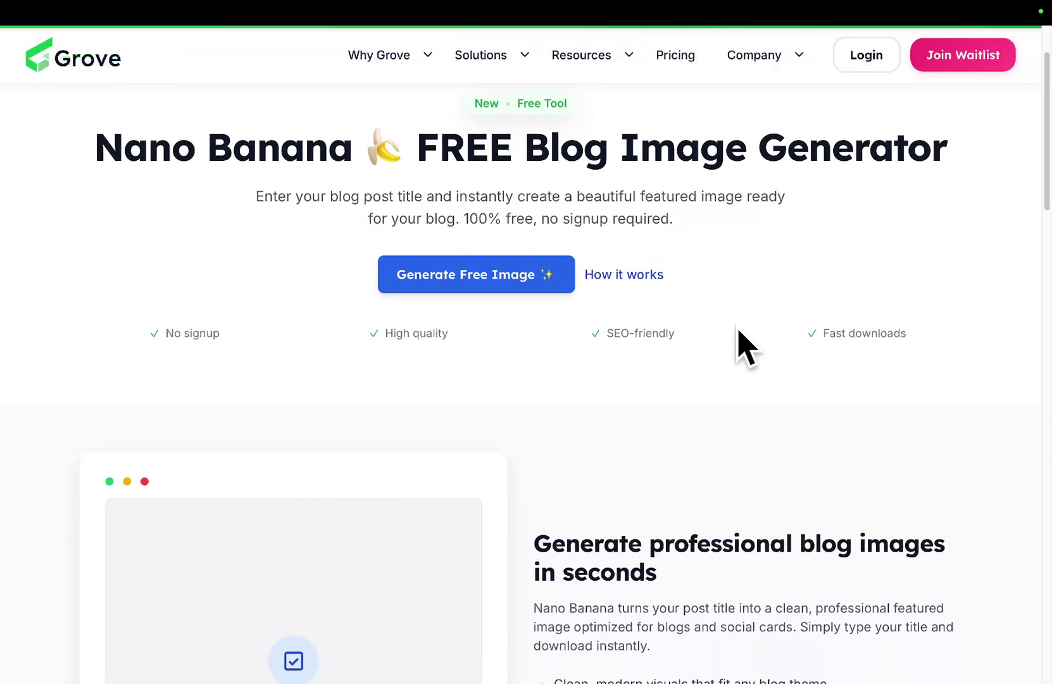
Step: Enter an email in the Get More Free Tools popup, submit Get Free Access and dismiss the confirmation
{"action": "left_click", "coordinate": [532, 414]}
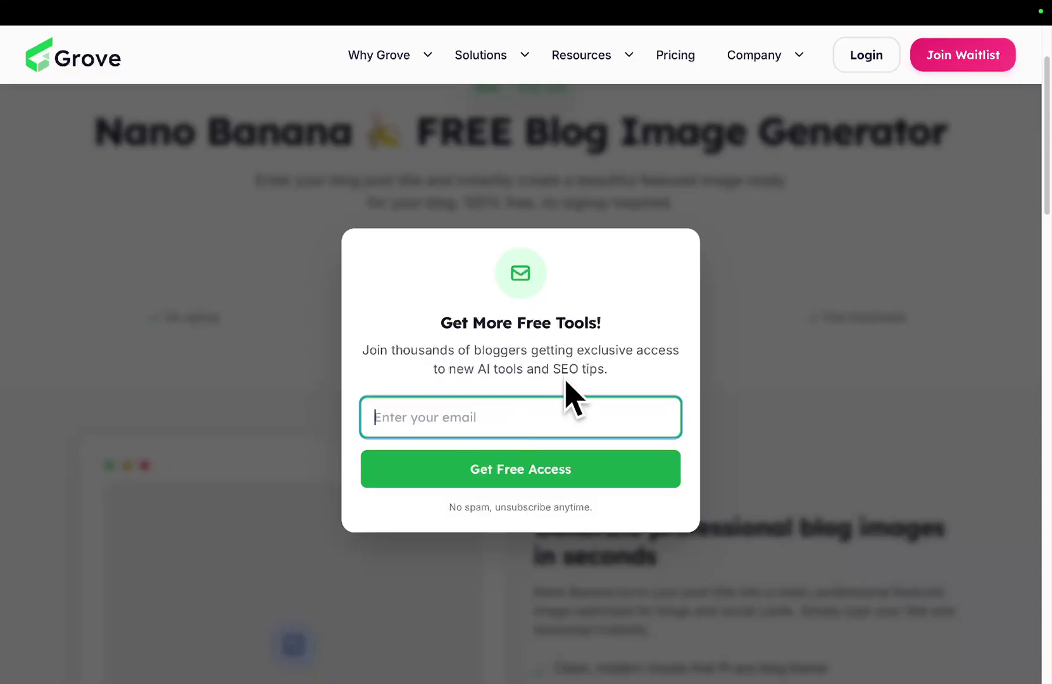
{"action": "mouse_move", "coordinate": [441, 322]}
{"action": "left_mouse_down"}
{"action": "mouse_move", "coordinate": [607, 369]}
{"action": "mouse_move", "coordinate": [423, 329]}
{"action": "left_mouse_up"}
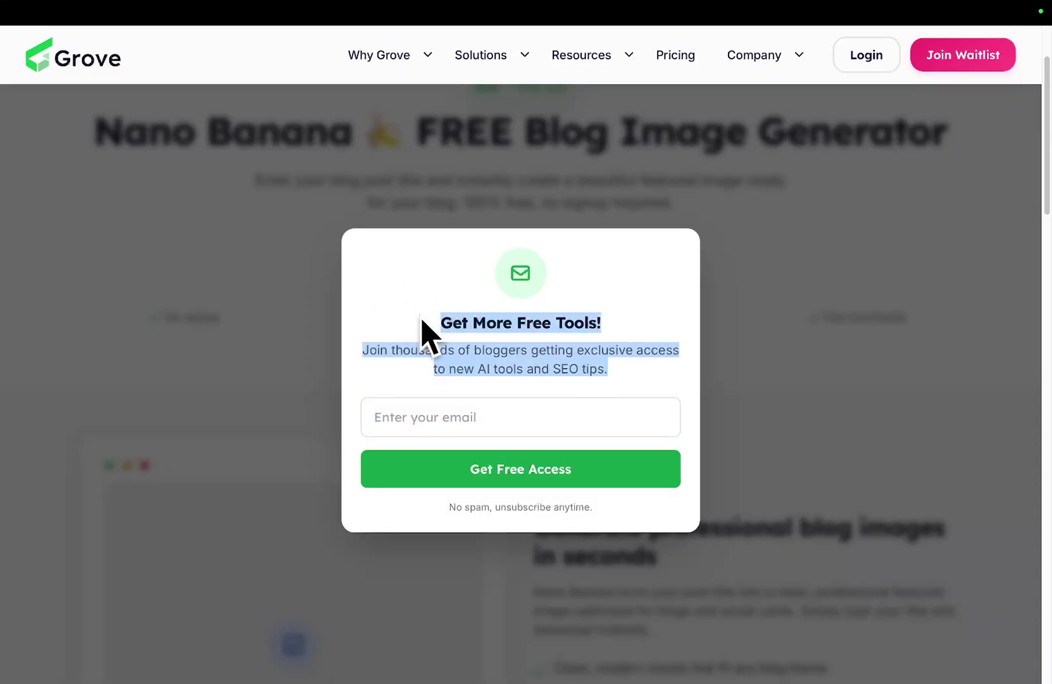
{"action": "left_click", "coordinate": [438, 409]}
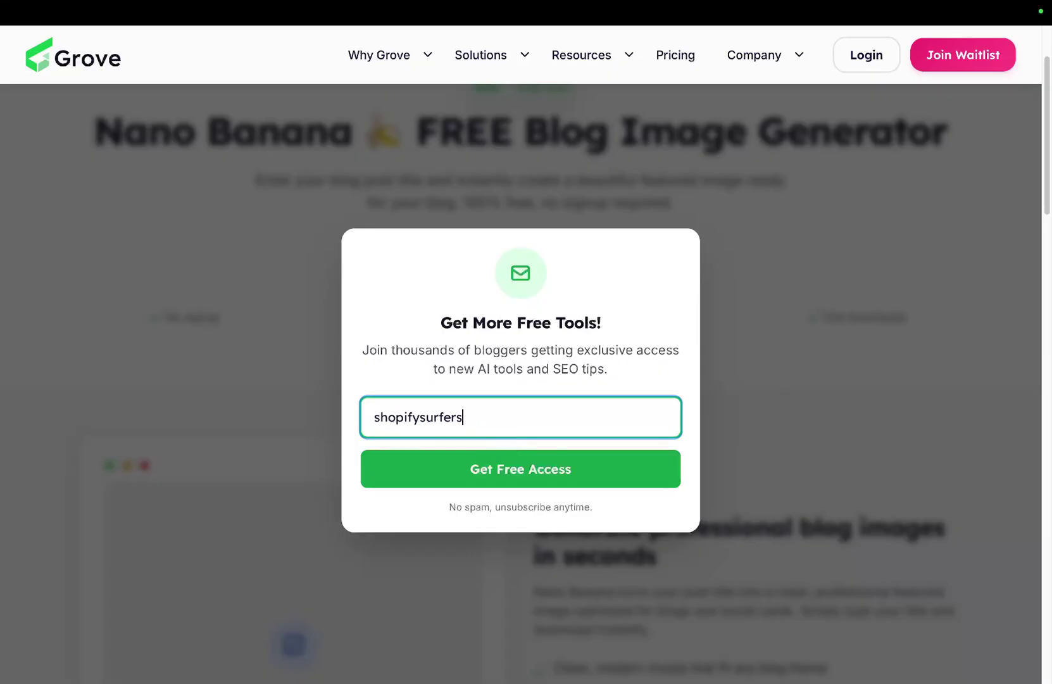
{"action": "left_click", "coordinate": [500, 476]}
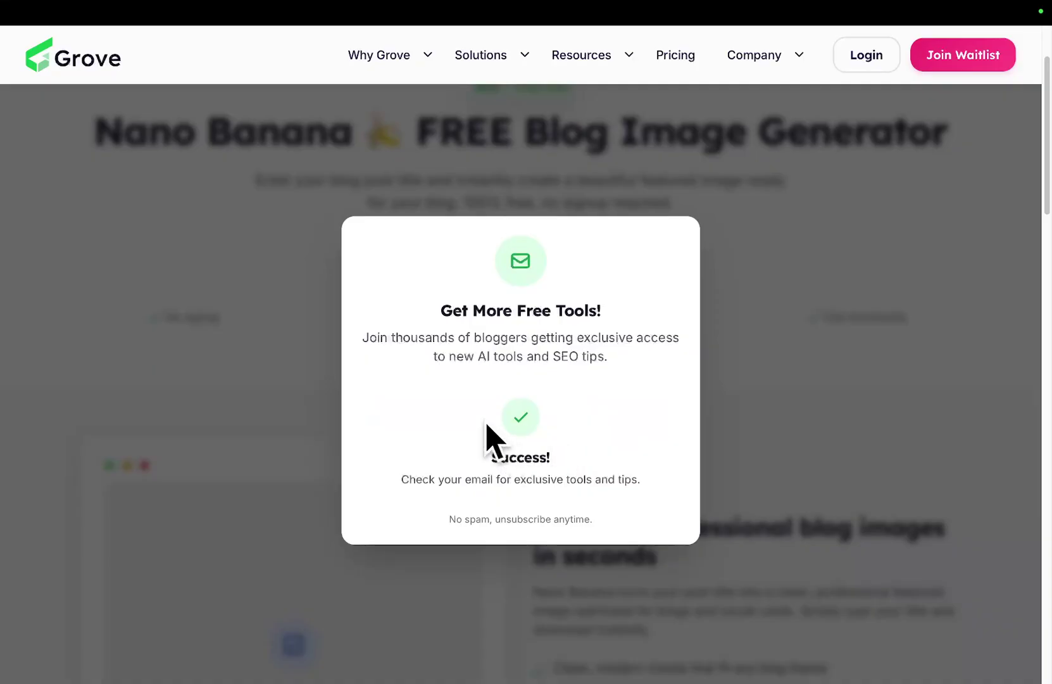
{"action": "left_click", "coordinate": [796, 246]}
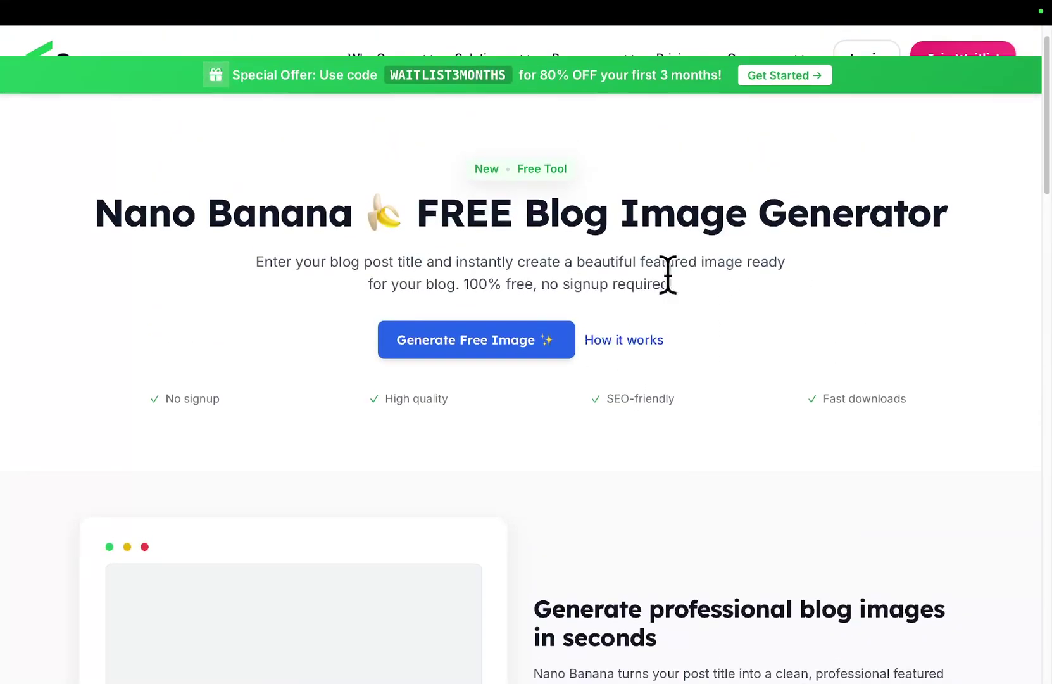
{"action": "scroll", "coordinate": [533, 253], "scroll_direction": "down", "scroll_amount": 2}
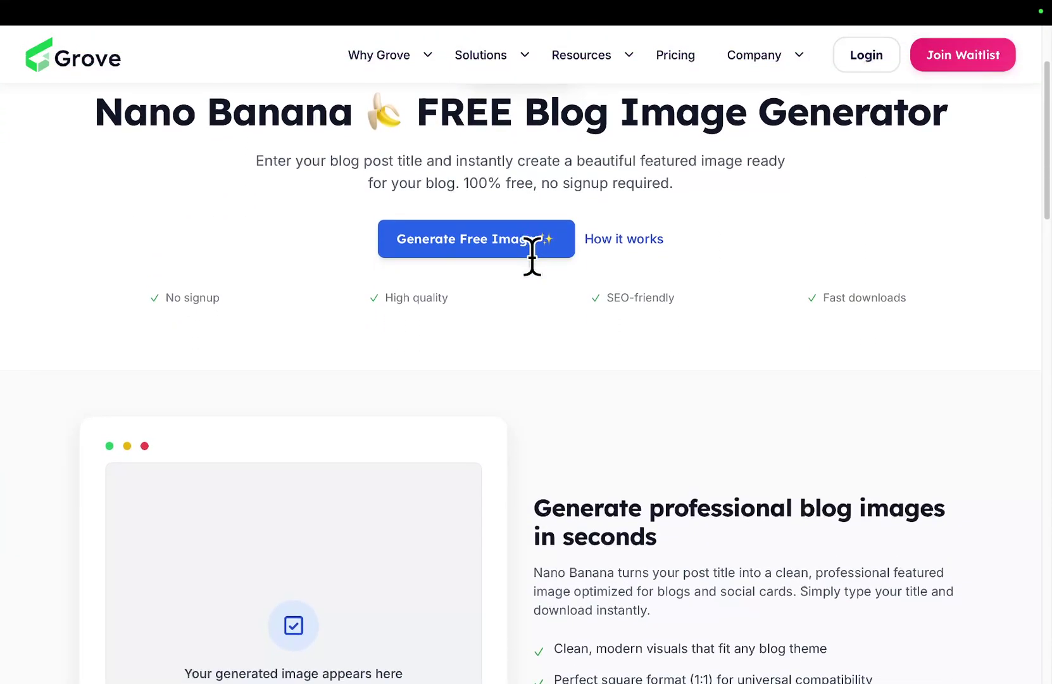
{"action": "scroll", "coordinate": [600, 356], "scroll_direction": "up", "scroll_amount": 2}
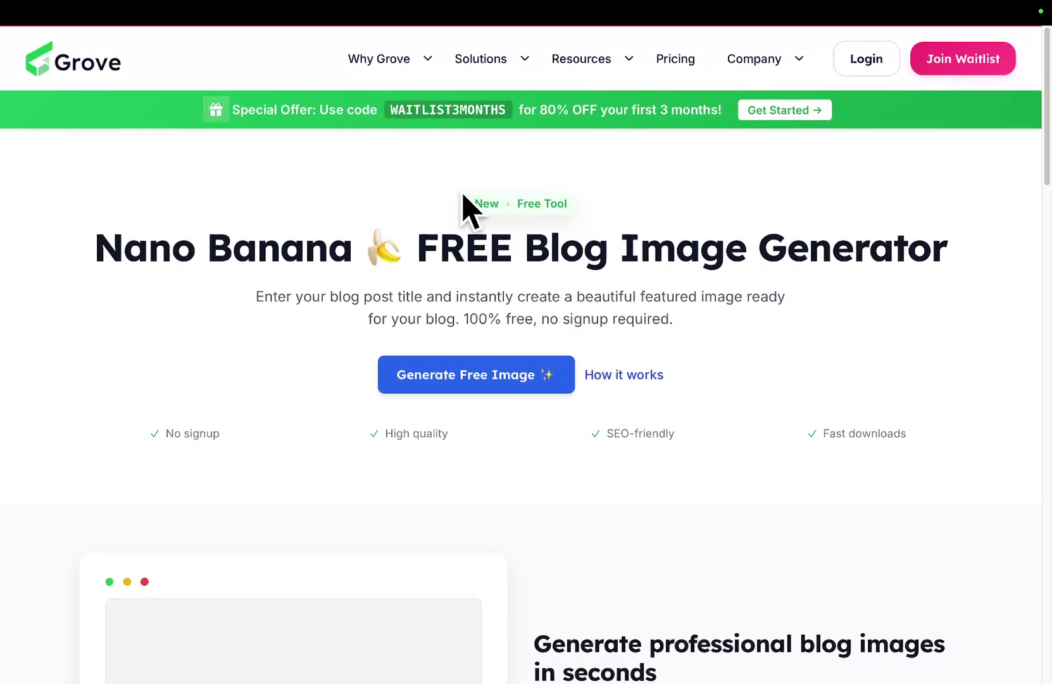
{"action": "mouse_move", "coordinate": [463, 211]}
{"action": "left_mouse_down"}
{"action": "mouse_move", "coordinate": [674, 320]}
{"action": "mouse_move", "coordinate": [293, 172]}
{"action": "left_mouse_up"}
{"action": "left_click", "coordinate": [693, 313]}
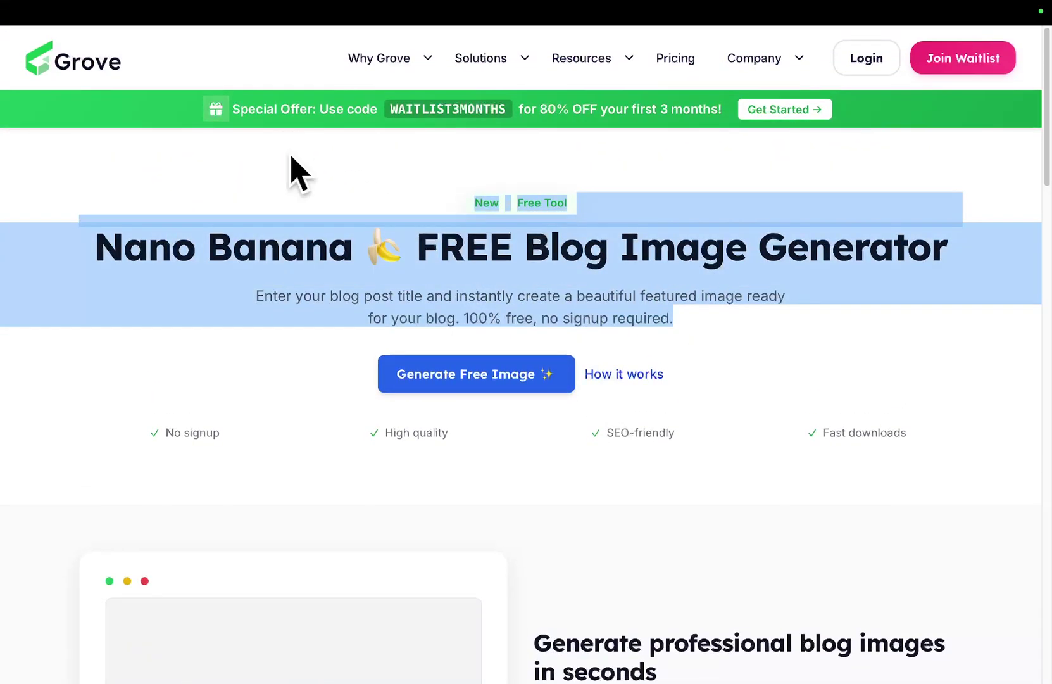
{"action": "left_click", "coordinate": [322, 194]}
{"action": "scroll", "coordinate": [375, 244], "scroll_direction": "down", "scroll_amount": 2}
{"action": "scroll", "coordinate": [375, 245], "scroll_direction": "down", "scroll_amount": 6}
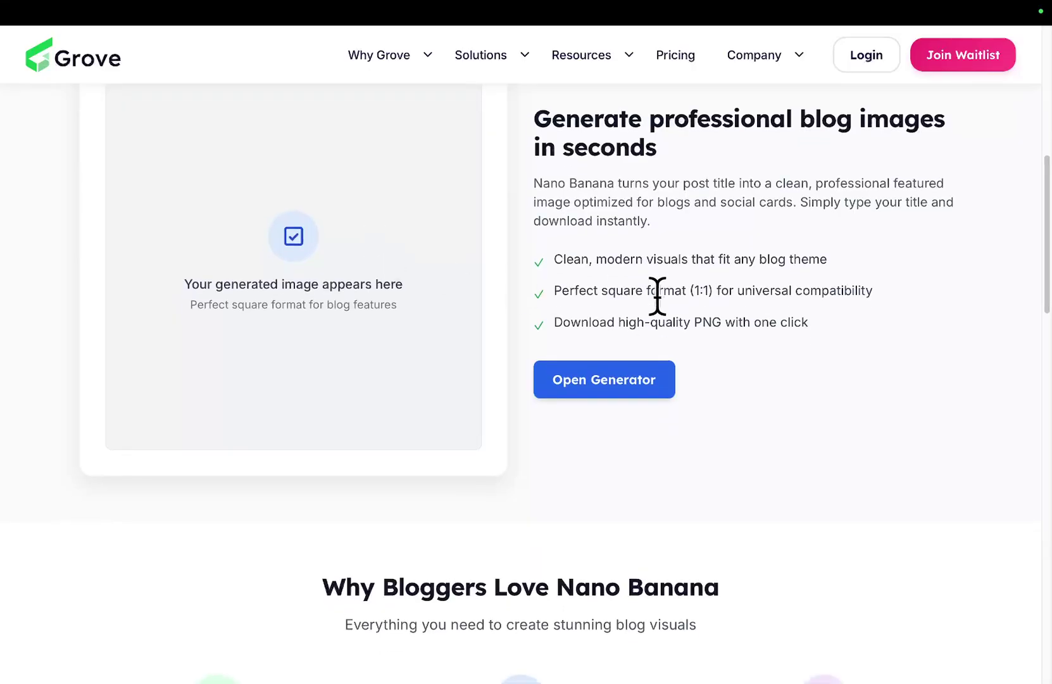
{"action": "scroll", "coordinate": [587, 364], "scroll_direction": "down", "scroll_amount": 6}
{"action": "scroll", "coordinate": [588, 364], "scroll_direction": "up", "scroll_amount": 15}
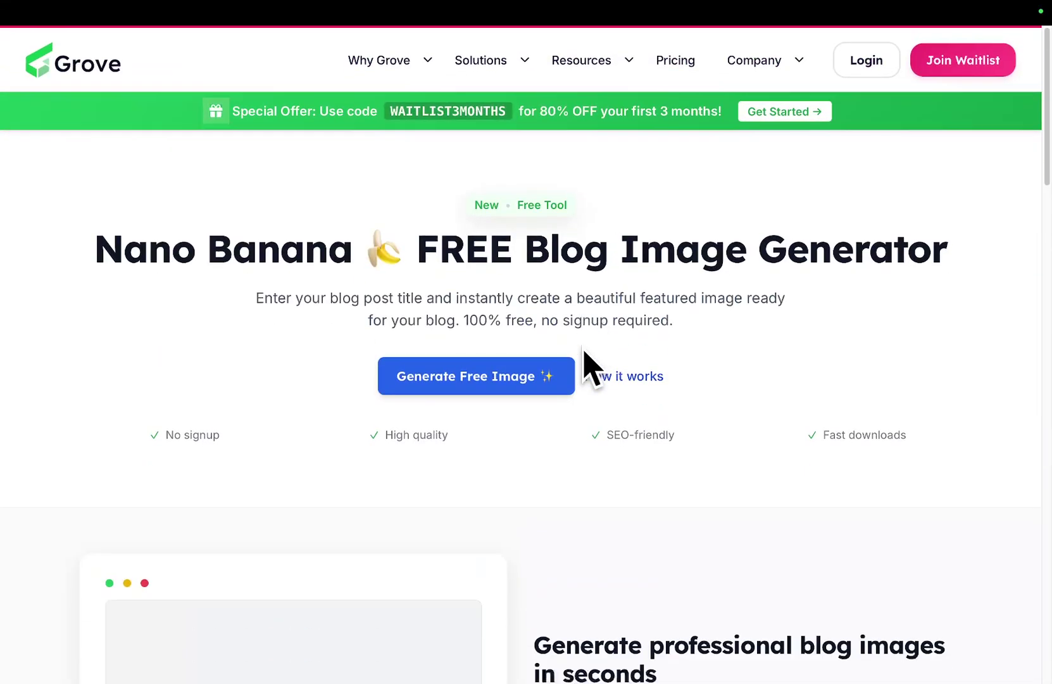
{"action": "scroll", "coordinate": [575, 354], "scroll_direction": "down", "scroll_amount": 2}
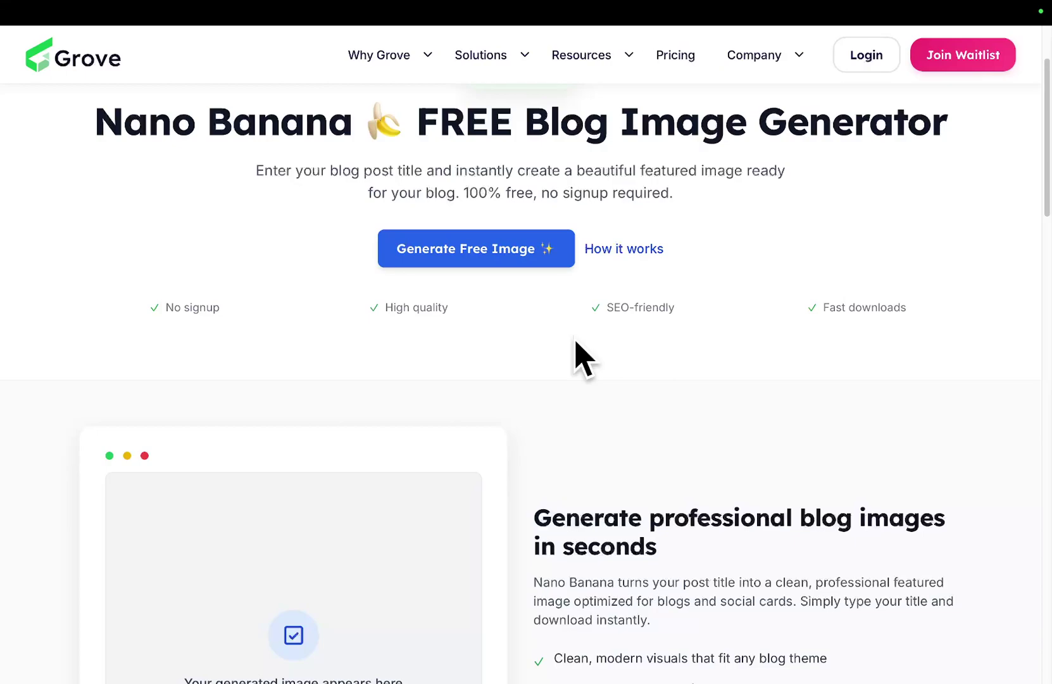
{"action": "scroll", "coordinate": [577, 357], "scroll_direction": "up", "scroll_amount": 1}
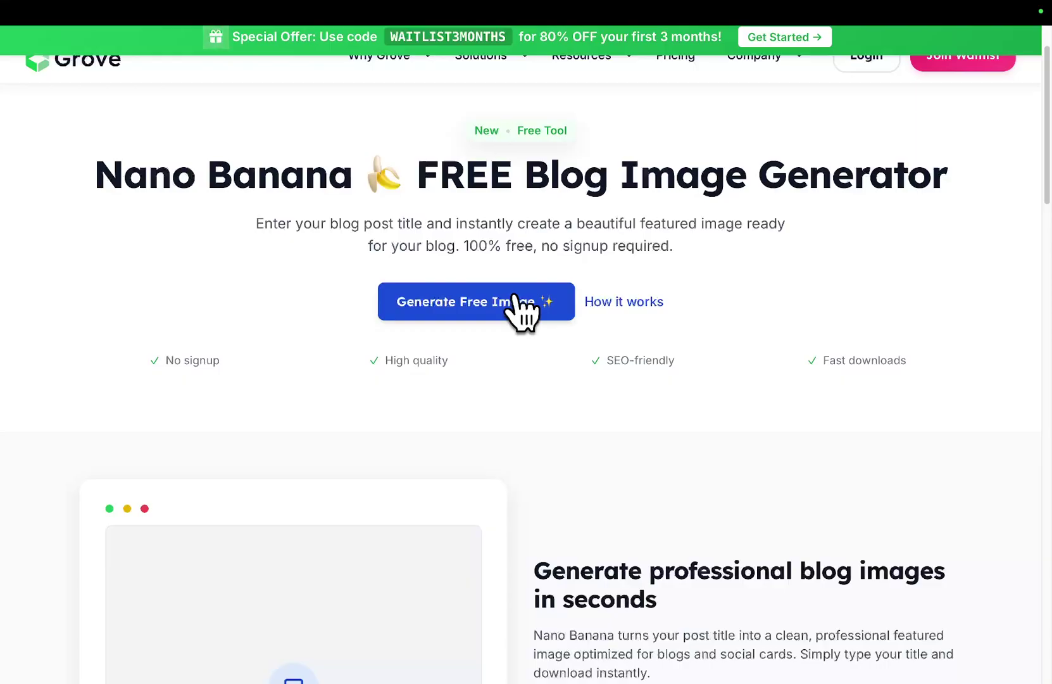
{"action": "scroll", "coordinate": [732, 379], "scroll_direction": "up", "scroll_amount": 1}
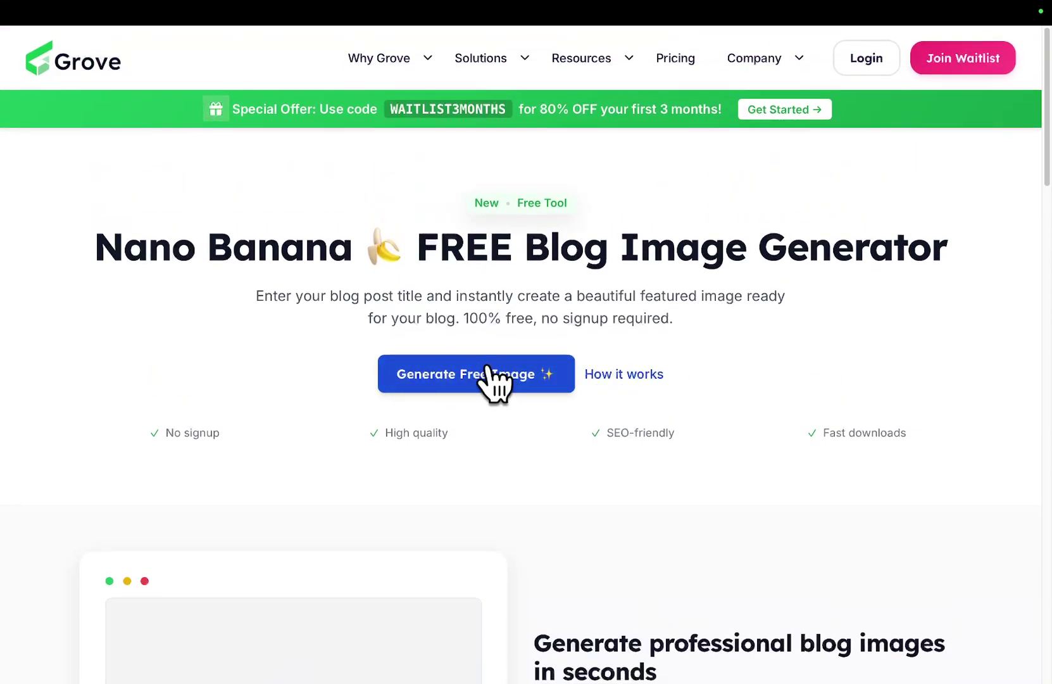
{"action": "left_click_drag", "start_coordinate": [448, 243], "coordinate": [553, 230]}
{"action": "left_click", "coordinate": [687, 293]}
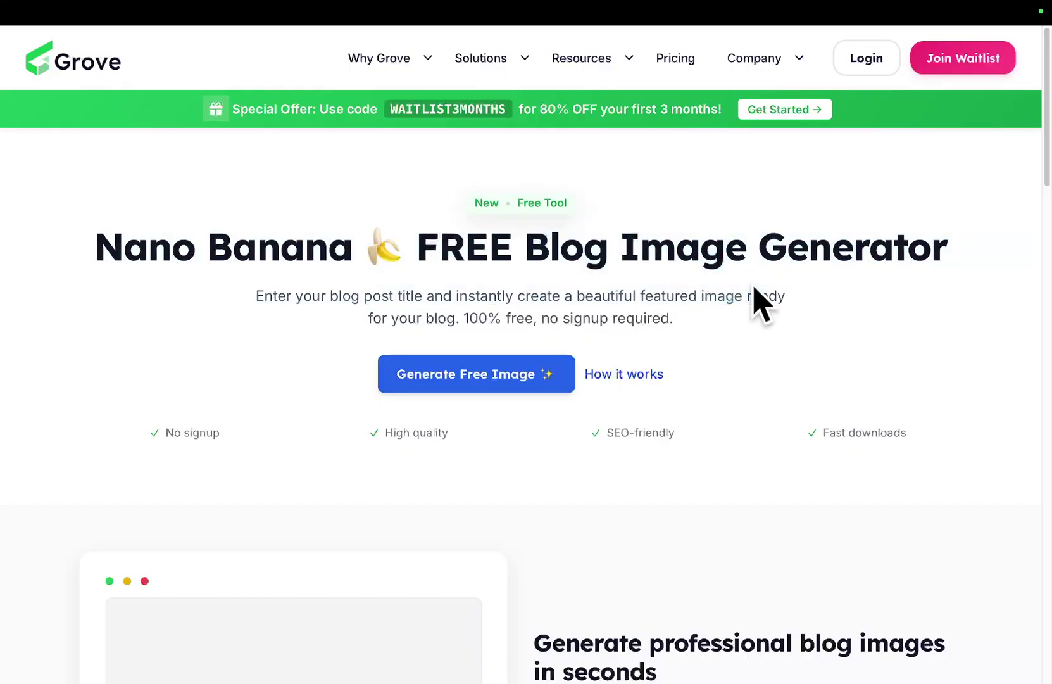
{"action": "left_click_drag", "start_coordinate": [722, 345], "coordinate": [254, 159]}
{"action": "left_click", "coordinate": [341, 235]}
{"action": "scroll", "coordinate": [340, 235], "scroll_direction": "down", "scroll_amount": 3}
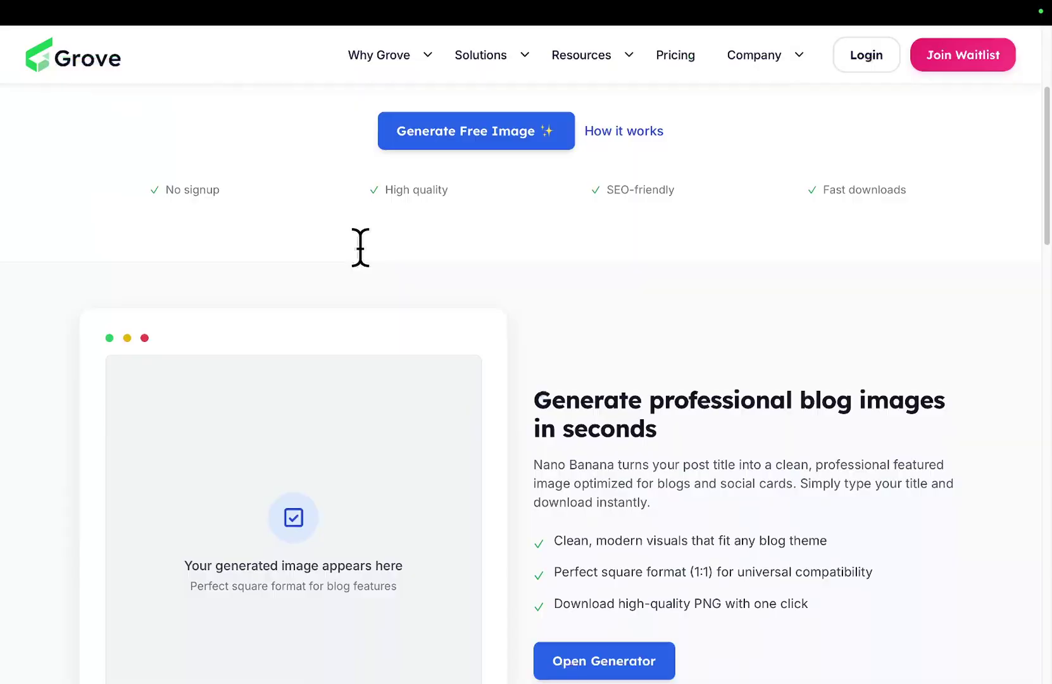
{"action": "scroll", "coordinate": [360, 245], "scroll_direction": "down", "scroll_amount": 3}
{"action": "scroll", "coordinate": [360, 247], "scroll_direction": "down", "scroll_amount": 4}
{"action": "scroll", "coordinate": [360, 247], "scroll_direction": "down", "scroll_amount": 2}
{"action": "scroll", "coordinate": [360, 247], "scroll_direction": "down", "scroll_amount": 5}
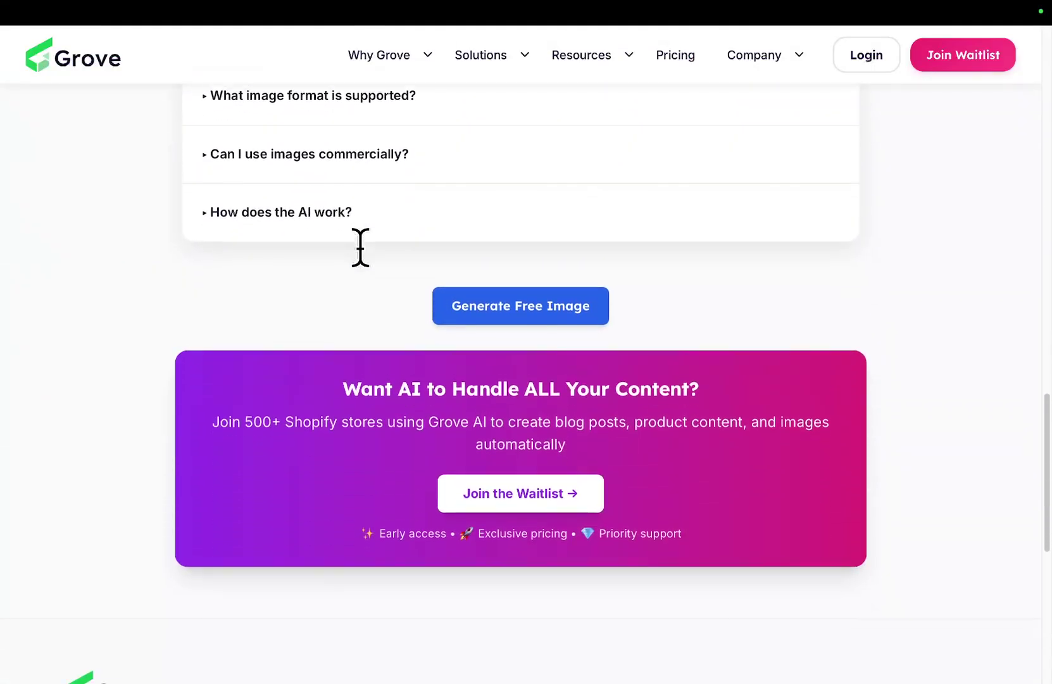
{"action": "scroll", "coordinate": [360, 247], "scroll_direction": "up", "scroll_amount": 13}
{"action": "scroll", "coordinate": [516, 251], "scroll_direction": "up", "scroll_amount": 5}
{"action": "scroll", "coordinate": [516, 252], "scroll_direction": "down", "scroll_amount": 5}
{"action": "scroll", "coordinate": [516, 251], "scroll_direction": "down", "scroll_amount": 12}
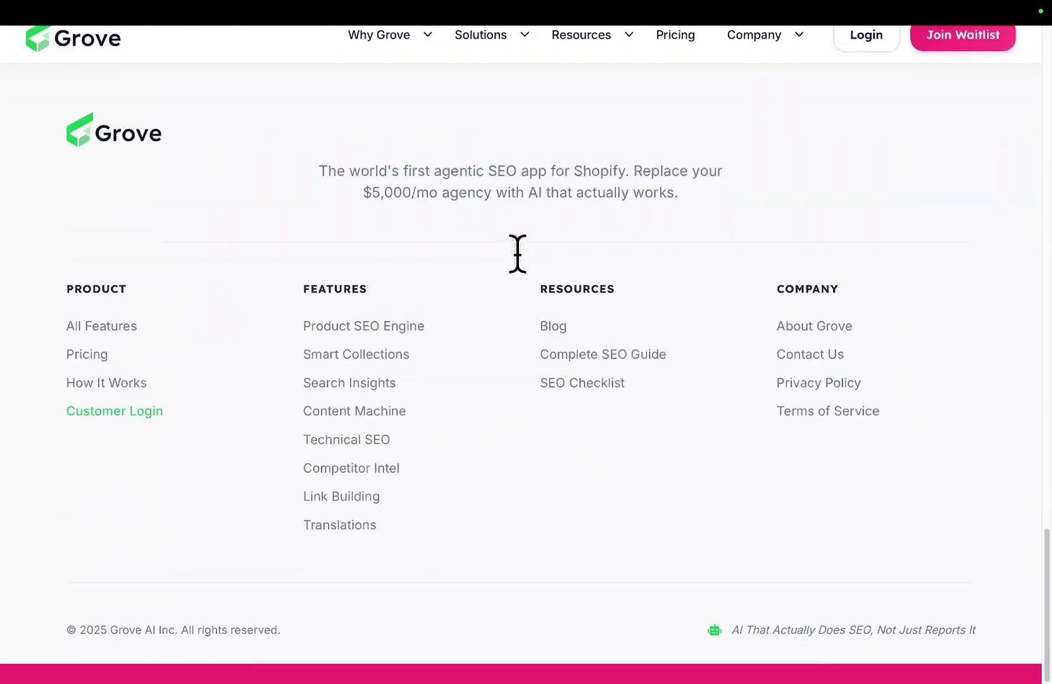
{"action": "scroll", "coordinate": [518, 254], "scroll_direction": "up", "scroll_amount": 3}
{"action": "scroll", "coordinate": [516, 252], "scroll_direction": "up", "scroll_amount": 1}
{"action": "scroll", "coordinate": [521, 270], "scroll_direction": "up", "scroll_amount": 1}
{"action": "scroll", "coordinate": [517, 263], "scroll_direction": "up", "scroll_amount": 1}
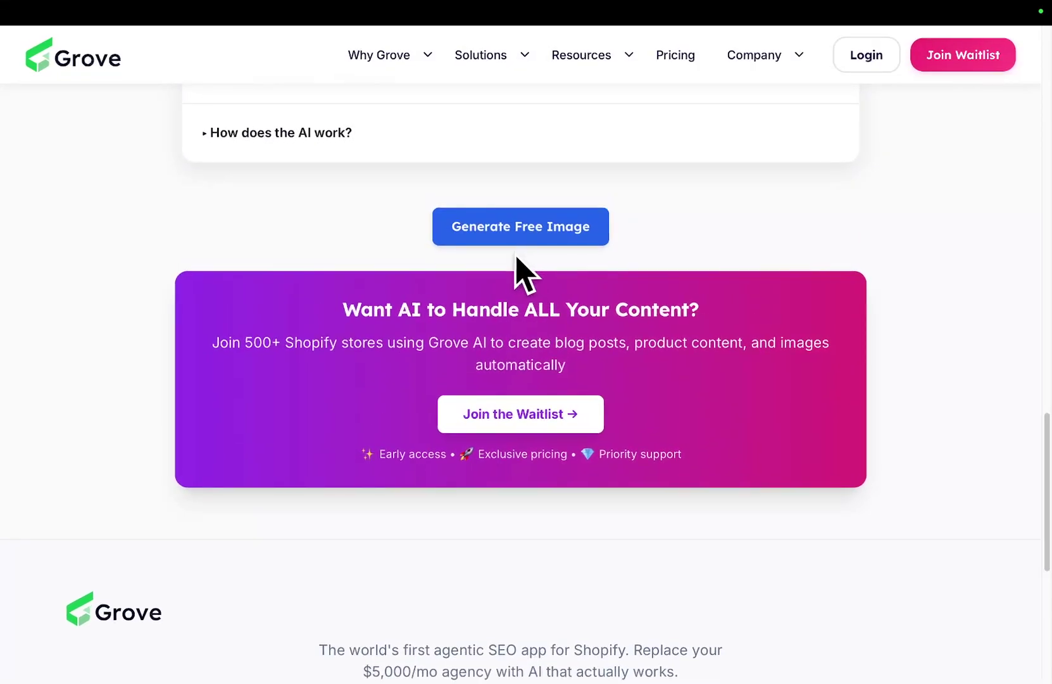
{"action": "scroll", "coordinate": [517, 264], "scroll_direction": "up", "scroll_amount": 6}
{"action": "scroll", "coordinate": [435, 308], "scroll_direction": "up", "scroll_amount": 10}
{"action": "left_click_drag", "start_coordinate": [436, 257], "coordinate": [745, 266]}
{"action": "scroll", "coordinate": [745, 265], "scroll_direction": "down", "scroll_amount": 5}
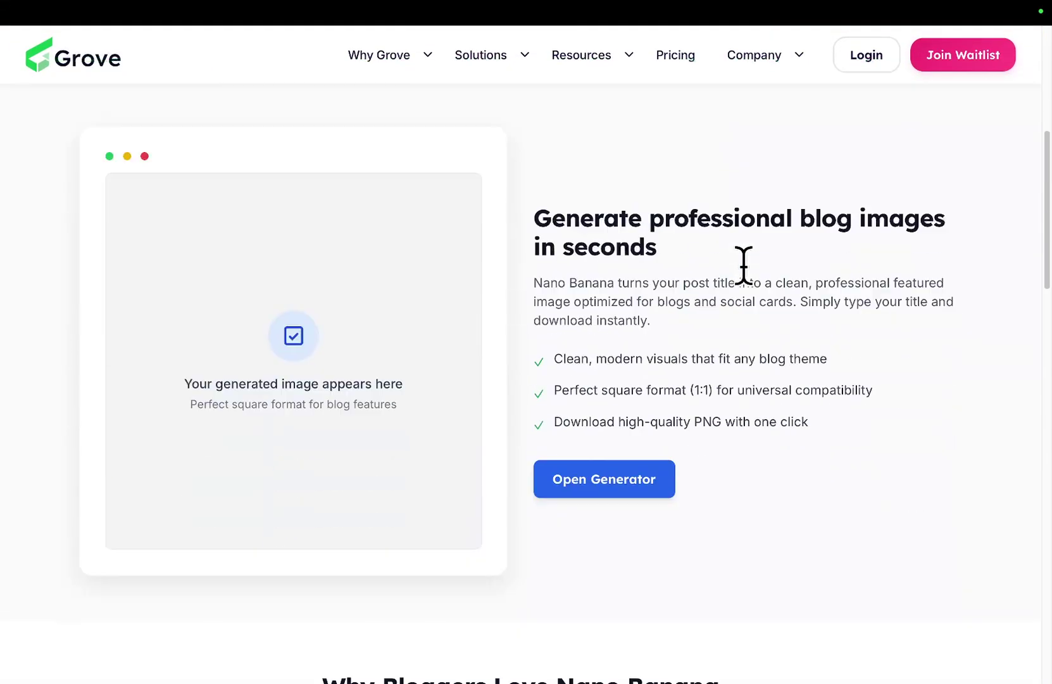
{"action": "scroll", "coordinate": [744, 264], "scroll_direction": "down", "scroll_amount": 9}
{"action": "scroll", "coordinate": [548, 419], "scroll_direction": "down", "scroll_amount": 2}
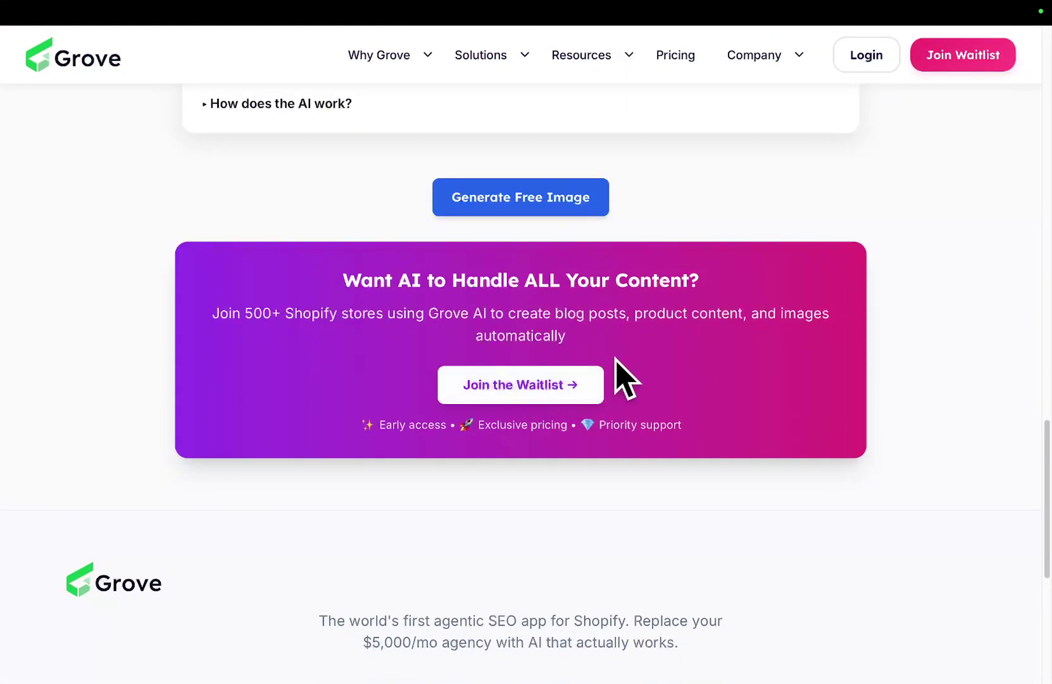
{"action": "scroll", "coordinate": [622, 375], "scroll_direction": "up", "scroll_amount": 10}
{"action": "scroll", "coordinate": [622, 376], "scroll_direction": "up", "scroll_amount": 5}
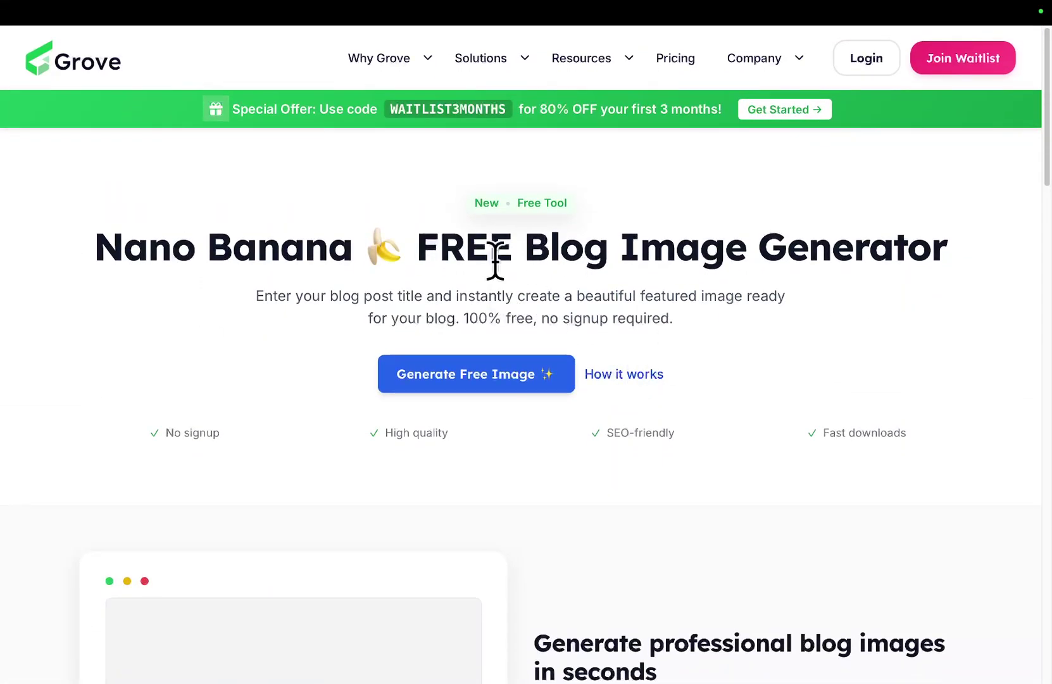
{"action": "mouse_move", "coordinate": [384, 236]}
{"action": "left_mouse_down"}
{"action": "mouse_move", "coordinate": [696, 294]}
{"action": "mouse_move", "coordinate": [336, 218]}
{"action": "left_mouse_up"}
{"action": "left_click", "coordinate": [660, 301]}
{"action": "left_click", "coordinate": [274, 244]}
{"action": "scroll", "coordinate": [545, 269], "scroll_direction": "down", "scroll_amount": 1}
{"action": "scroll", "coordinate": [545, 271], "scroll_direction": "down", "scroll_amount": 4}
{"action": "scroll", "coordinate": [545, 280], "scroll_direction": "down", "scroll_amount": 3}
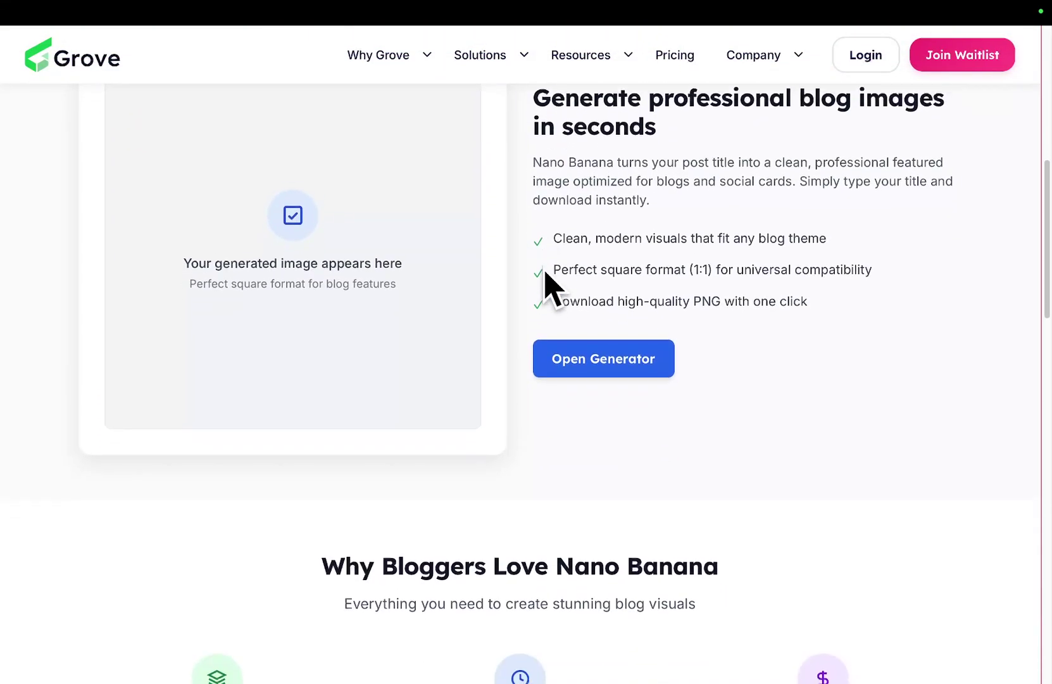
{"action": "scroll", "coordinate": [546, 283], "scroll_direction": "down", "scroll_amount": 4}
{"action": "scroll", "coordinate": [545, 268], "scroll_direction": "down", "scroll_amount": 5}
{"action": "scroll", "coordinate": [545, 268], "scroll_direction": "up", "scroll_amount": 15}
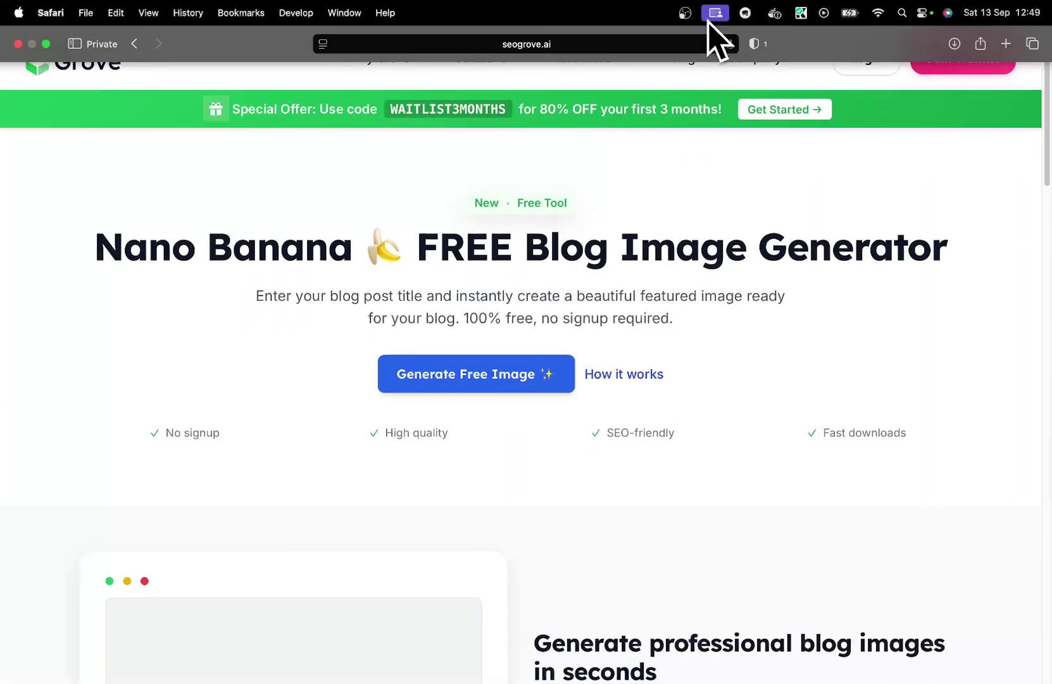
Step: Switch to the other Safari window, load supabase.com and enter its Dashboard
{"action": "left_click", "coordinate": [679, 46]}
{"action": "key", "text": "super+Tab"}
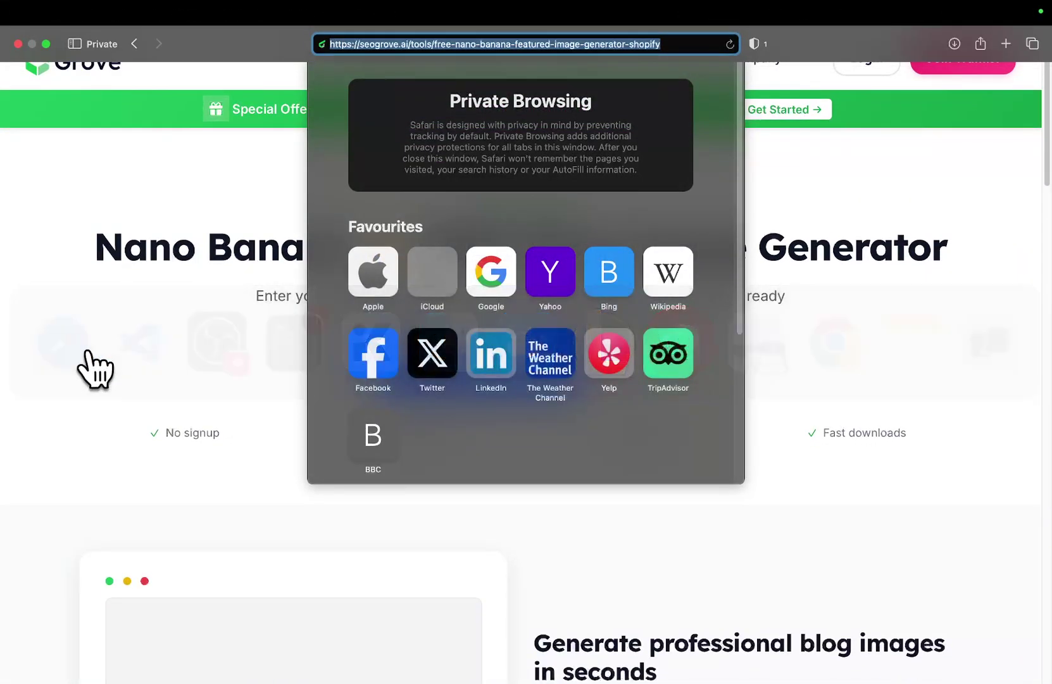
{"action": "key", "text": "ctrl+Up"}
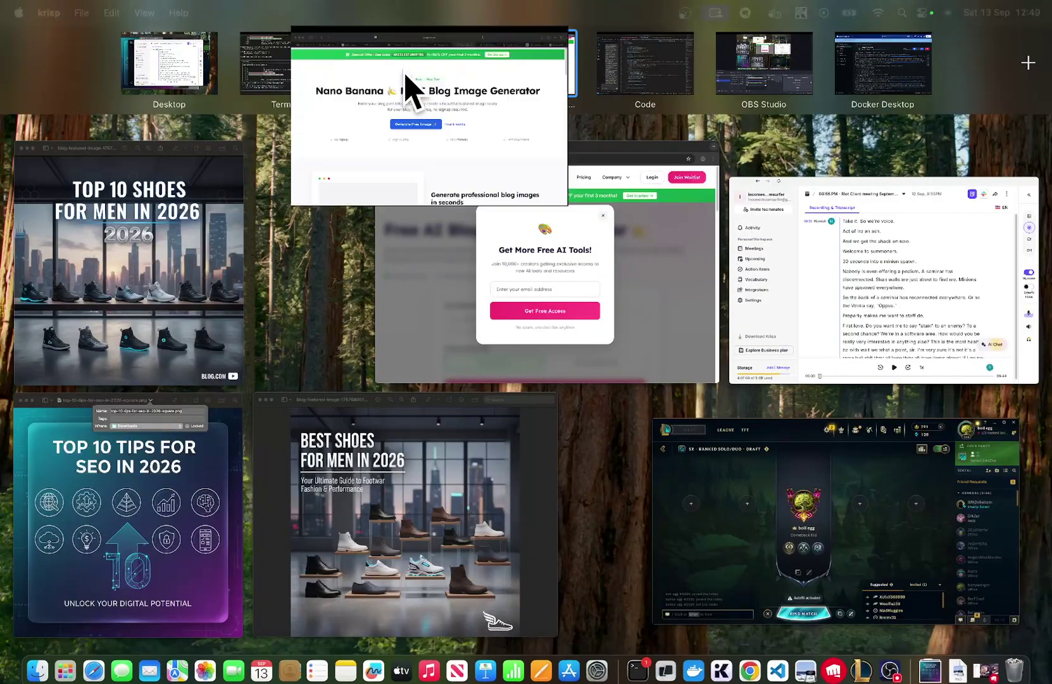
{"action": "left_click", "coordinate": [411, 88]}
{"action": "left_click", "coordinate": [538, 43]}
{"action": "type", "text": "s"}
{"action": "key", "text": "Return"}
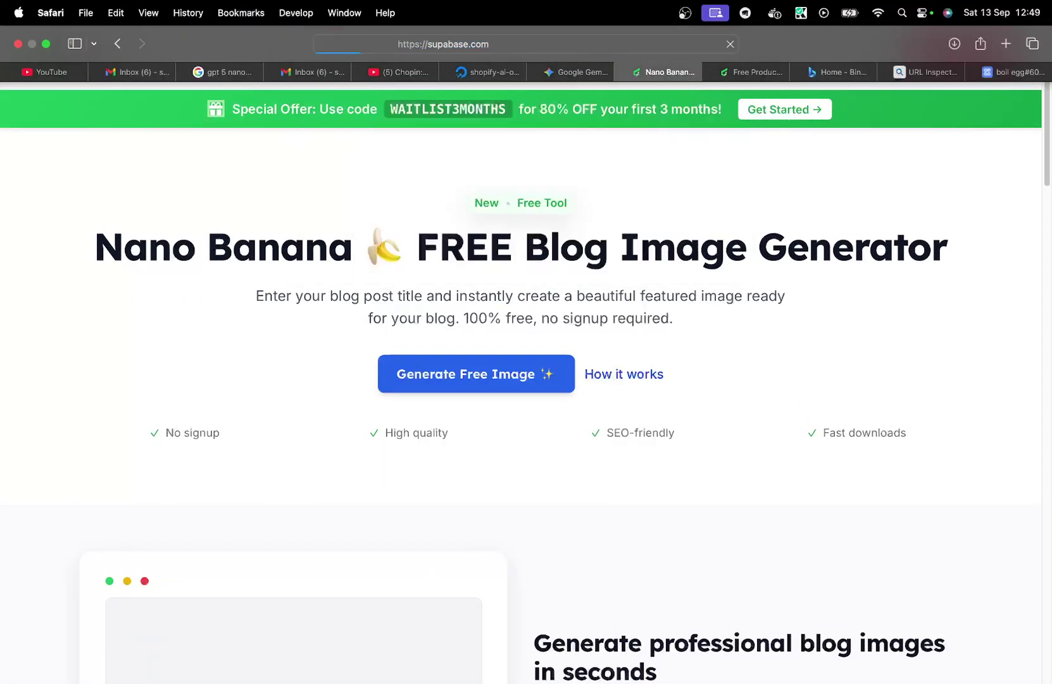
{"action": "left_click", "coordinate": [873, 51]}
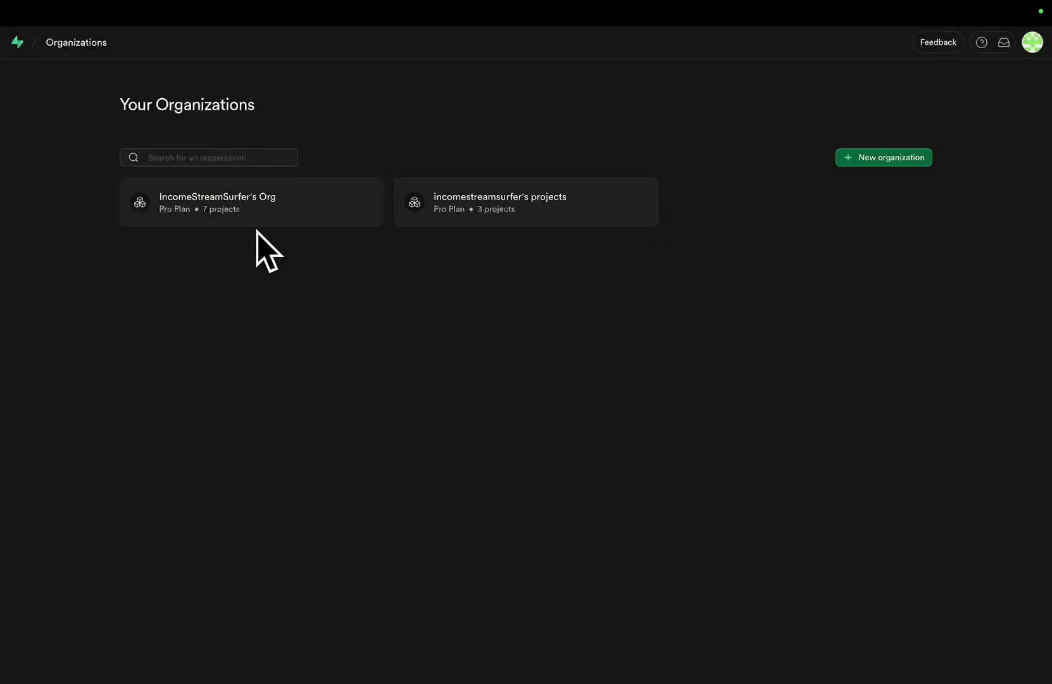
Step: In the search-insights project's Table Editor, open the tool_emails table and enlarge it to read the leads
{"action": "left_click", "coordinate": [272, 210]}
{"action": "left_click", "coordinate": [810, 264]}
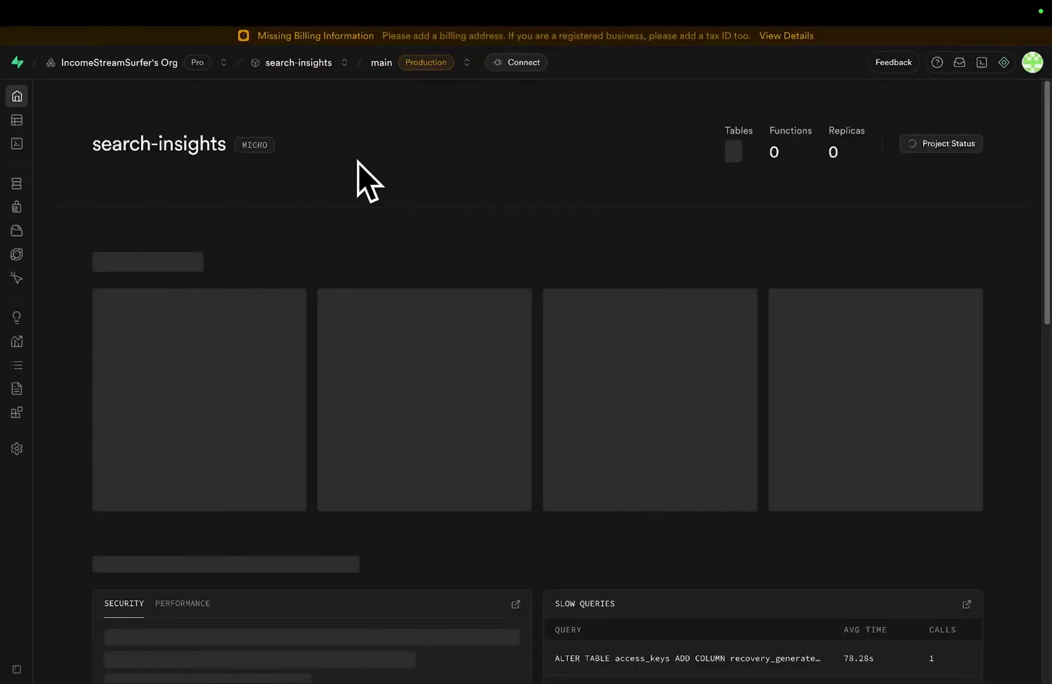
{"action": "left_click", "coordinate": [21, 121]}
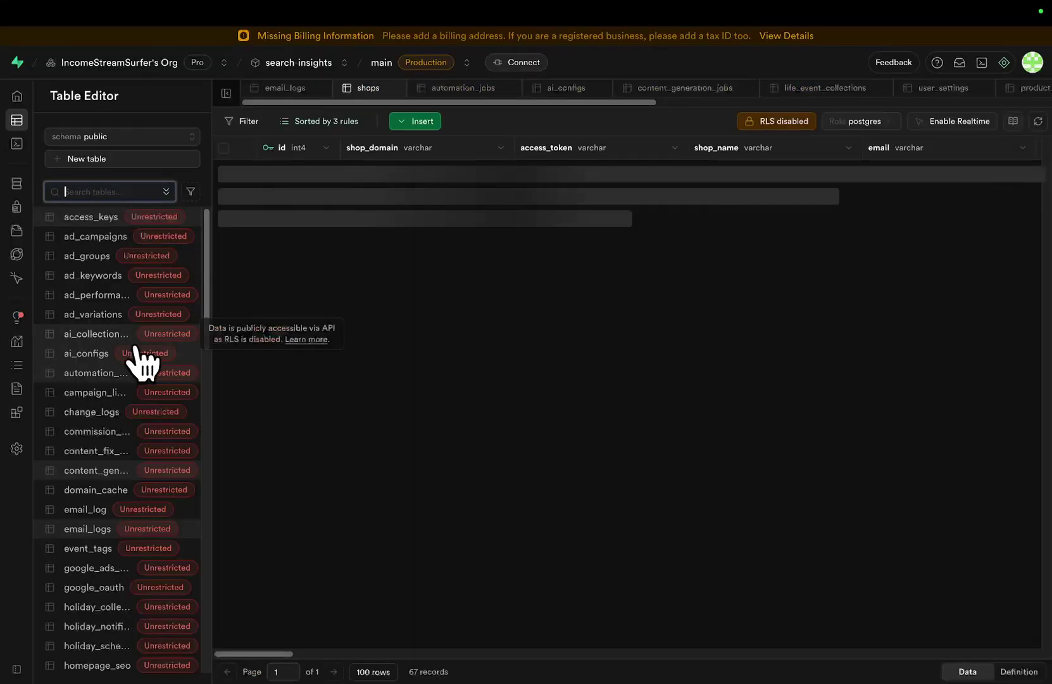
{"action": "scroll", "coordinate": [111, 387], "scroll_direction": "down", "scroll_amount": 10}
{"action": "left_click", "coordinate": [82, 546]}
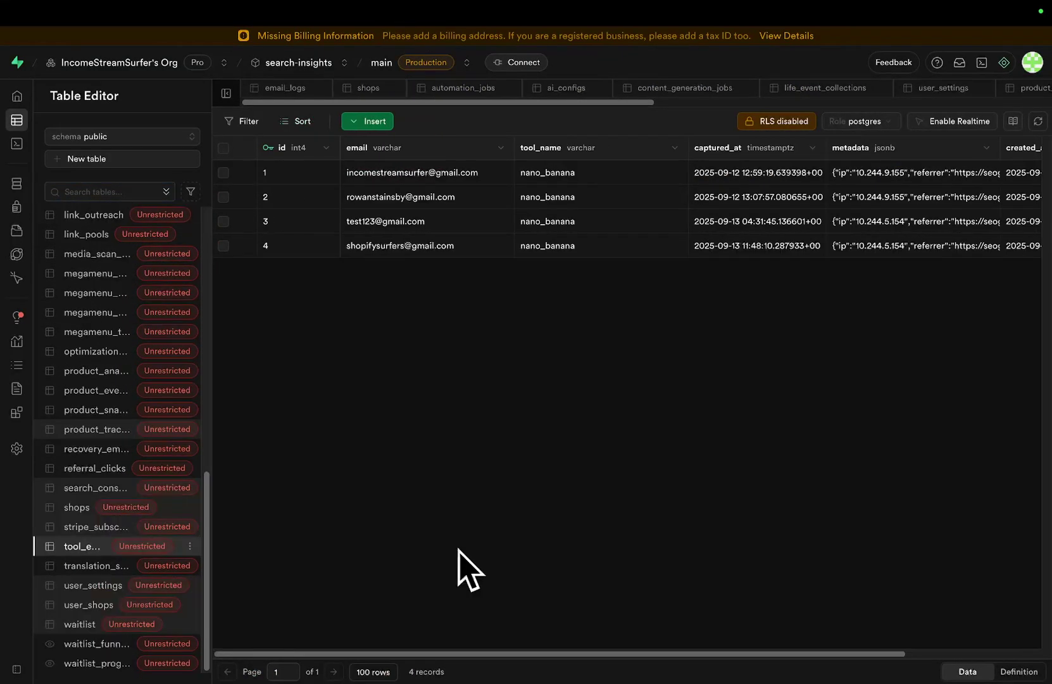
{"action": "scroll", "coordinate": [734, 380], "scroll_direction": "right", "scroll_amount": 5}
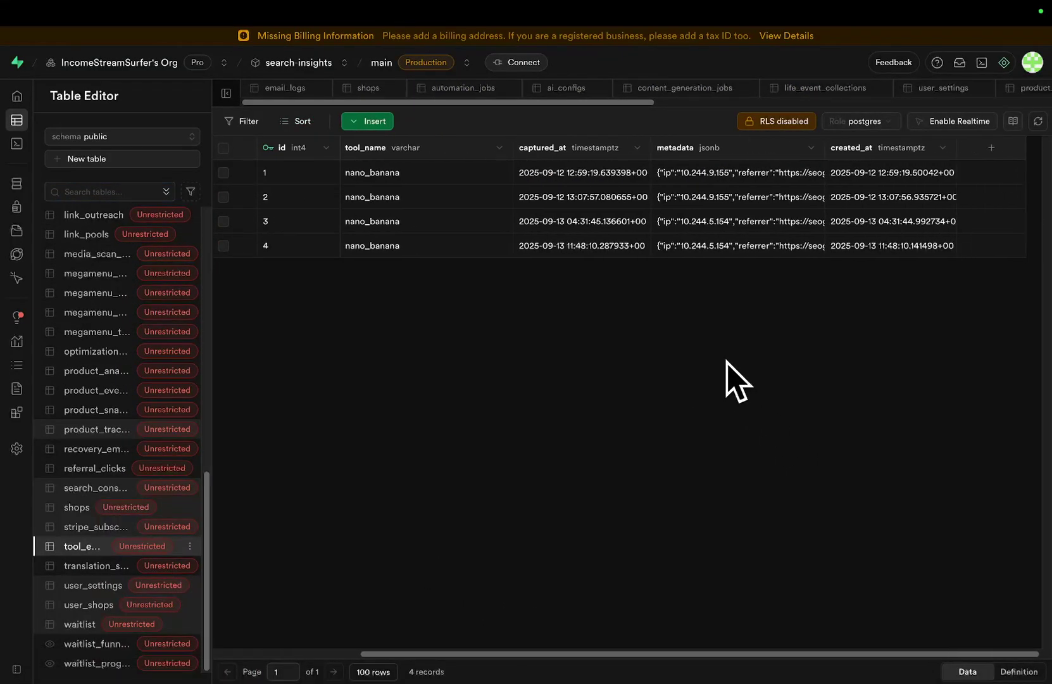
{"action": "scroll", "coordinate": [735, 380], "scroll_direction": "left", "scroll_amount": 5}
{"action": "scroll", "coordinate": [734, 381], "scroll_direction": "right", "scroll_amount": 5}
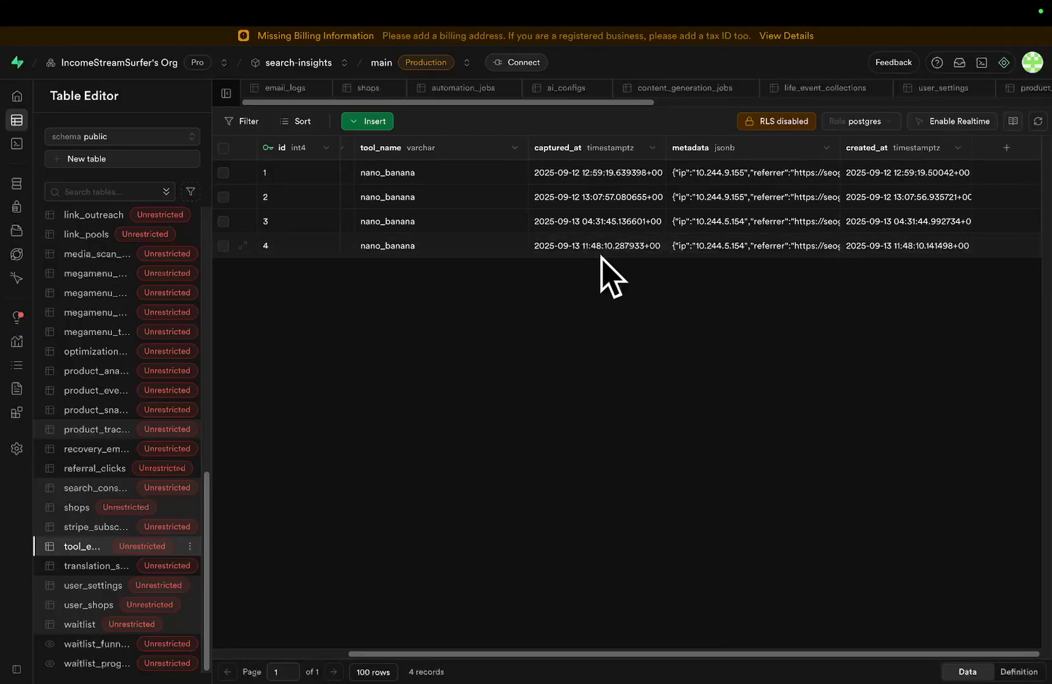
{"action": "scroll", "coordinate": [493, 238], "scroll_direction": "left", "scroll_amount": 5}
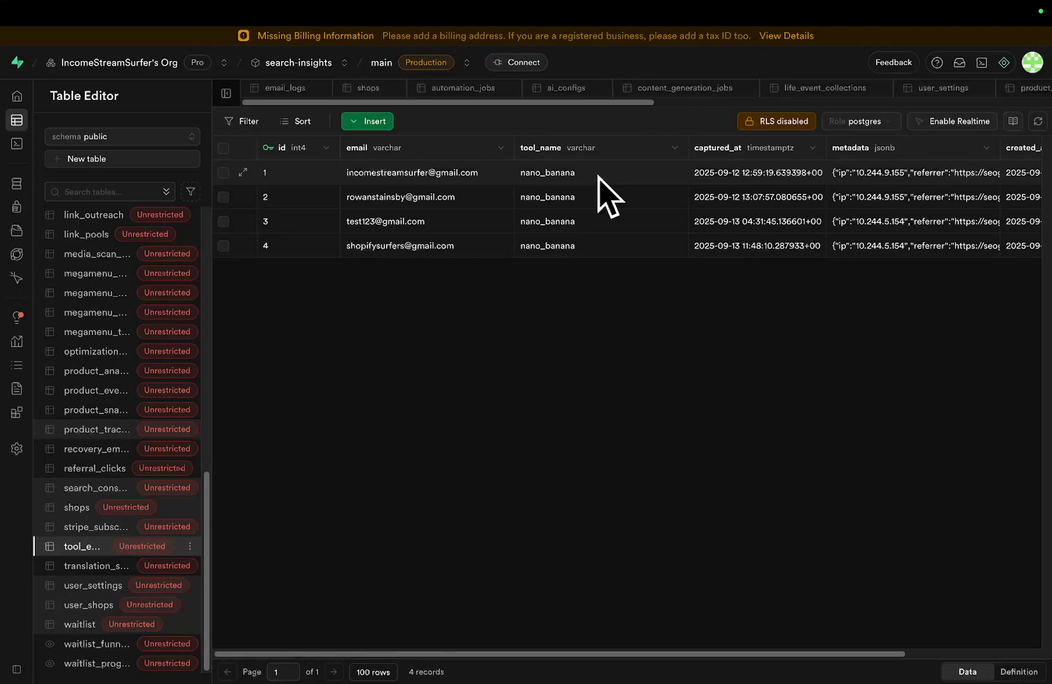
{"action": "key", "text": "super+equal"}
{"action": "key", "text": "super+equal"}
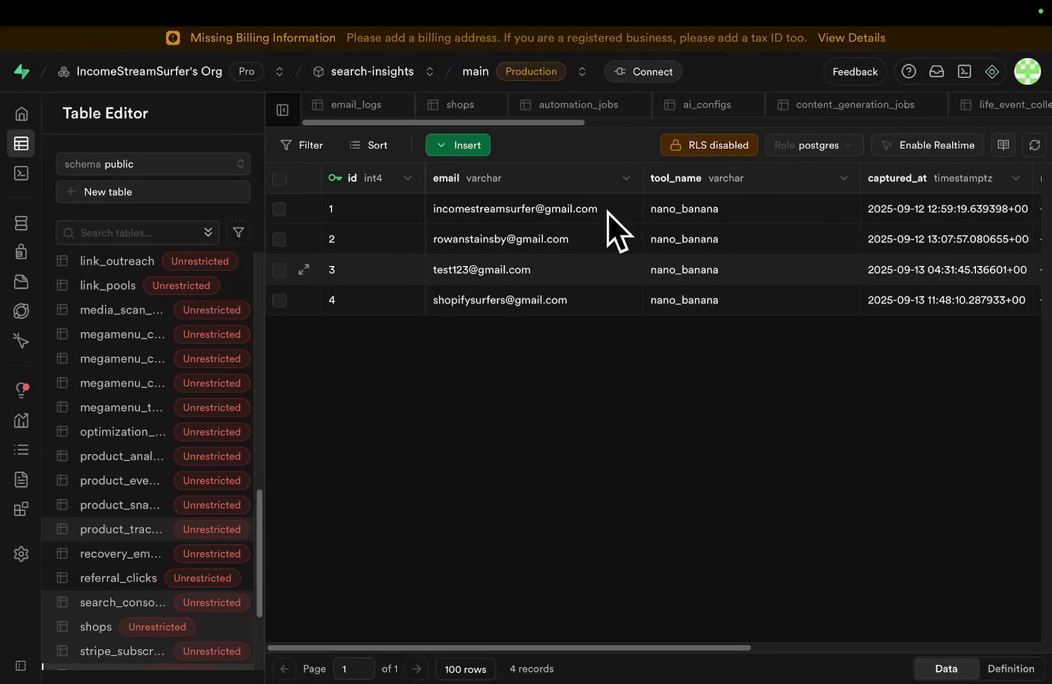
{"action": "scroll", "coordinate": [590, 402], "scroll_direction": "right", "scroll_amount": 10}
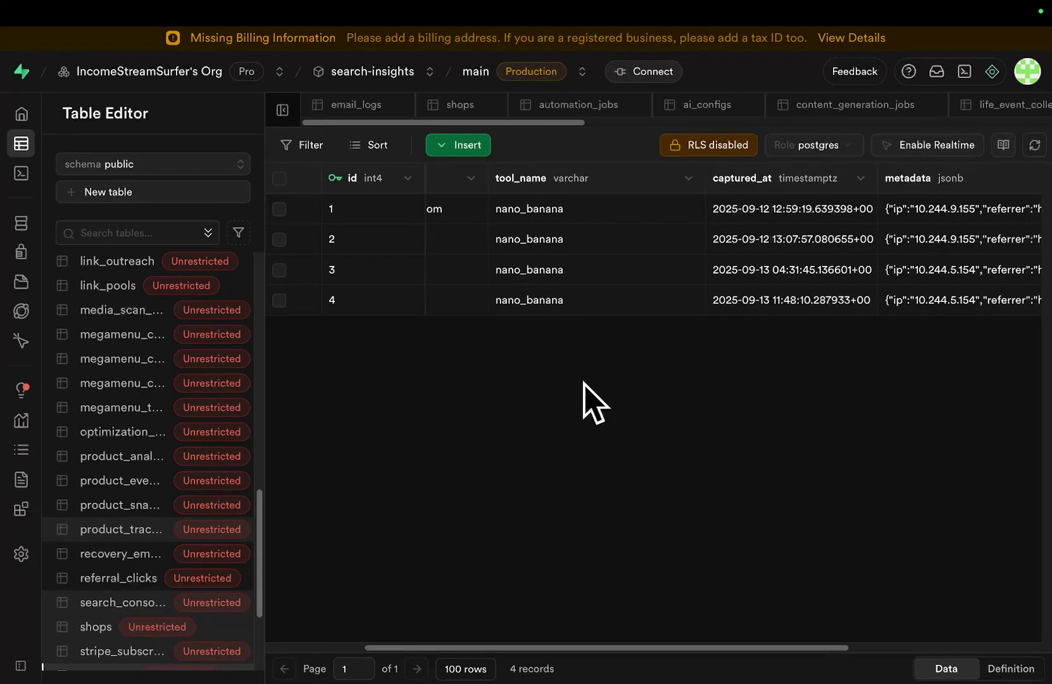
{"action": "scroll", "coordinate": [590, 404], "scroll_direction": "left", "scroll_amount": 10}
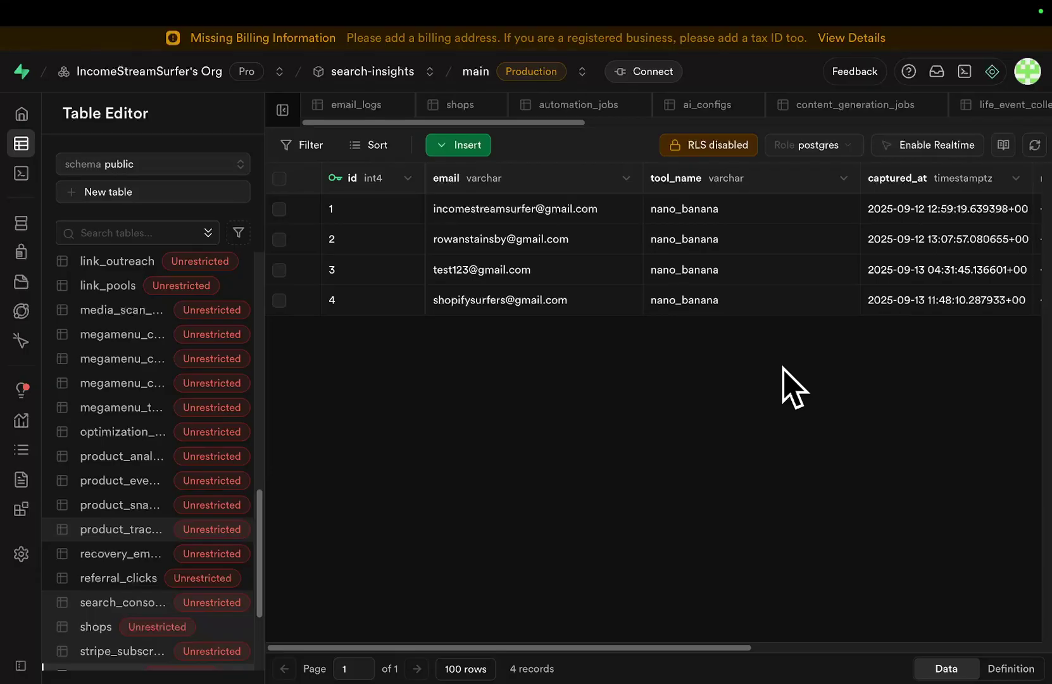
{"action": "mouse_move", "coordinate": [739, 1]}
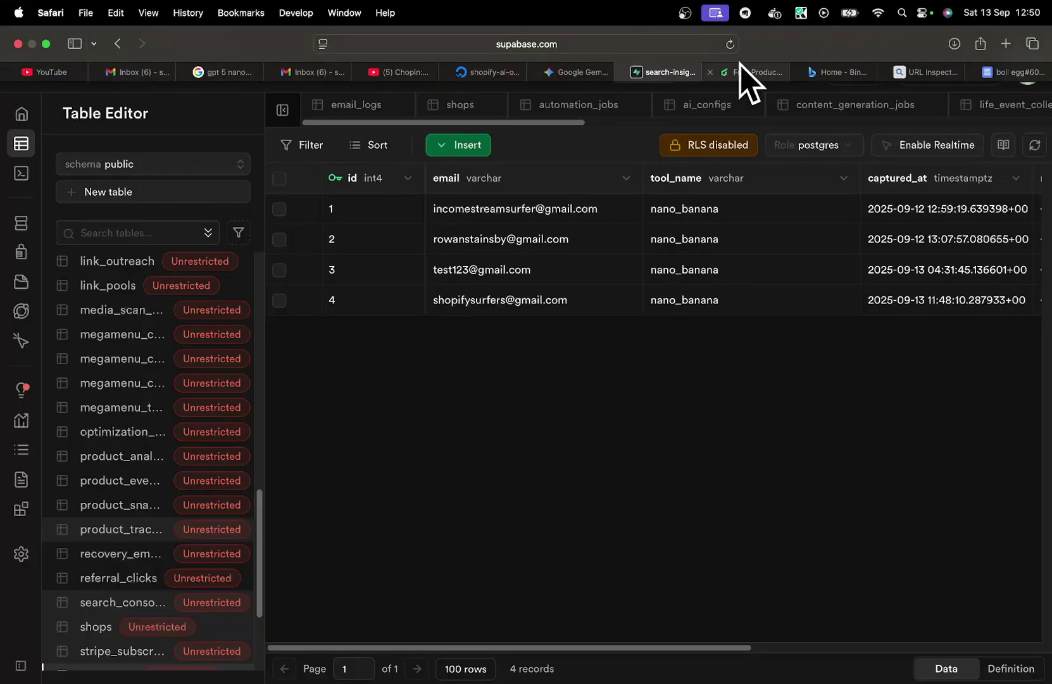
Step: From the Free Product SEO Content Generator page, enlarge the view and go to the Grove homepage
{"action": "left_click", "coordinate": [761, 72]}
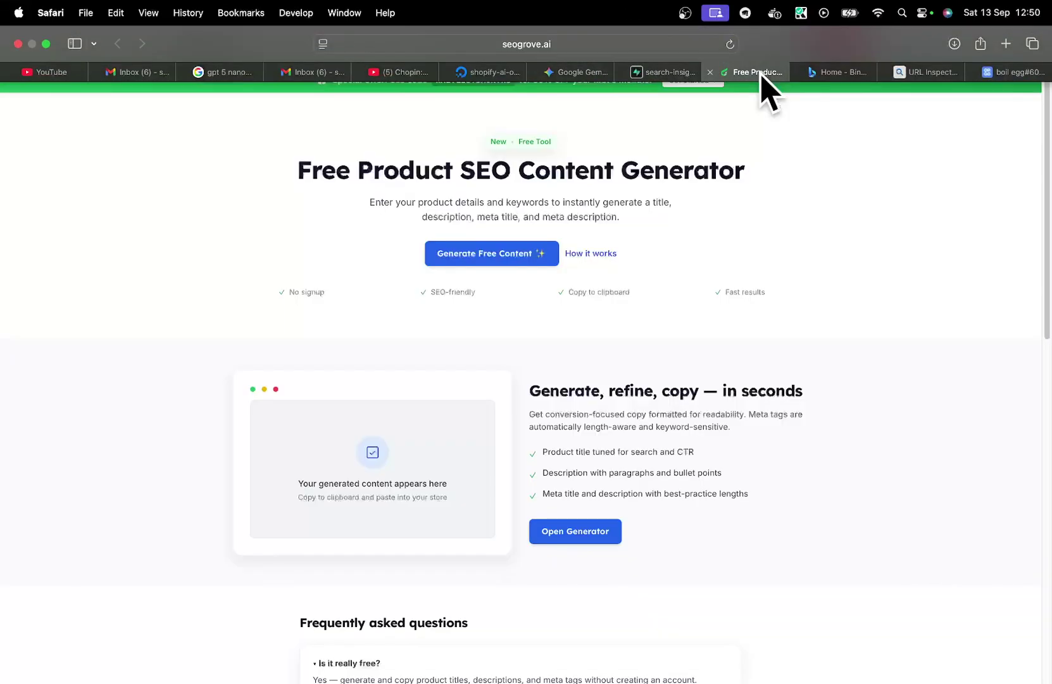
{"action": "key", "text": "super+equal"}
{"action": "key", "text": "super+equal"}
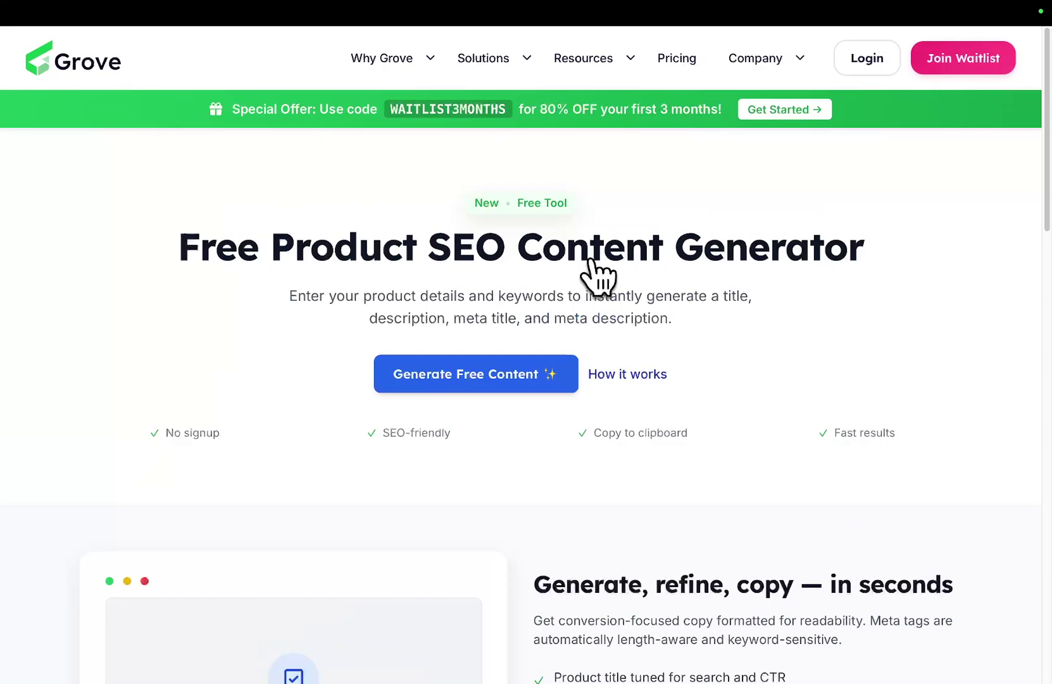
{"action": "left_click", "coordinate": [122, 79]}
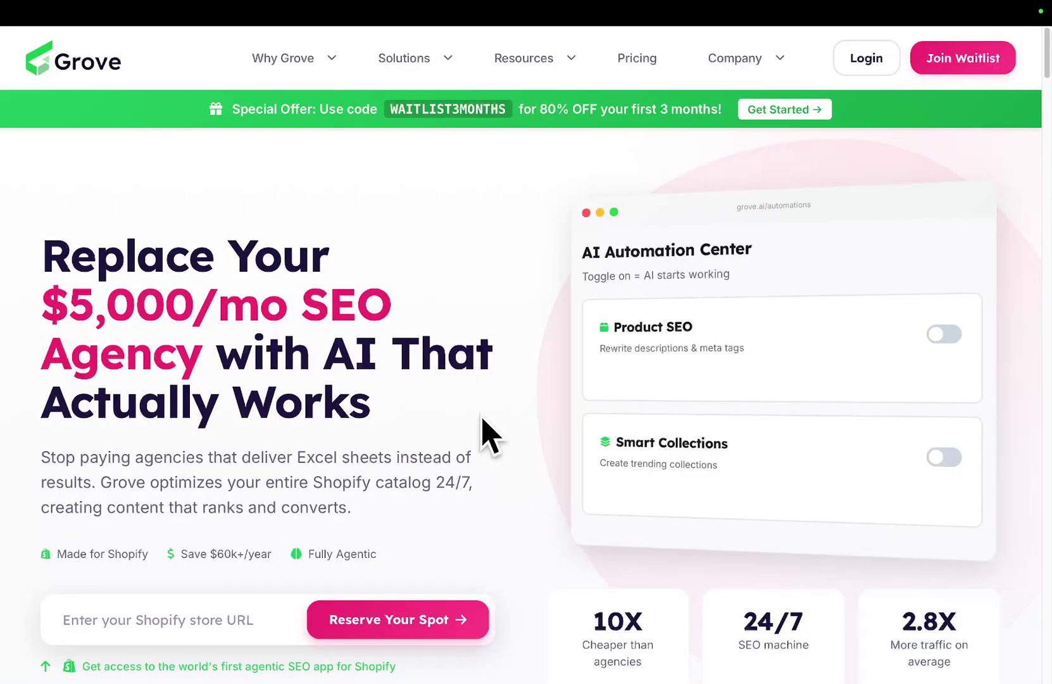
{"action": "scroll", "coordinate": [489, 436], "scroll_direction": "down", "scroll_amount": 1}
{"action": "scroll", "coordinate": [489, 436], "scroll_direction": "down", "scroll_amount": 5}
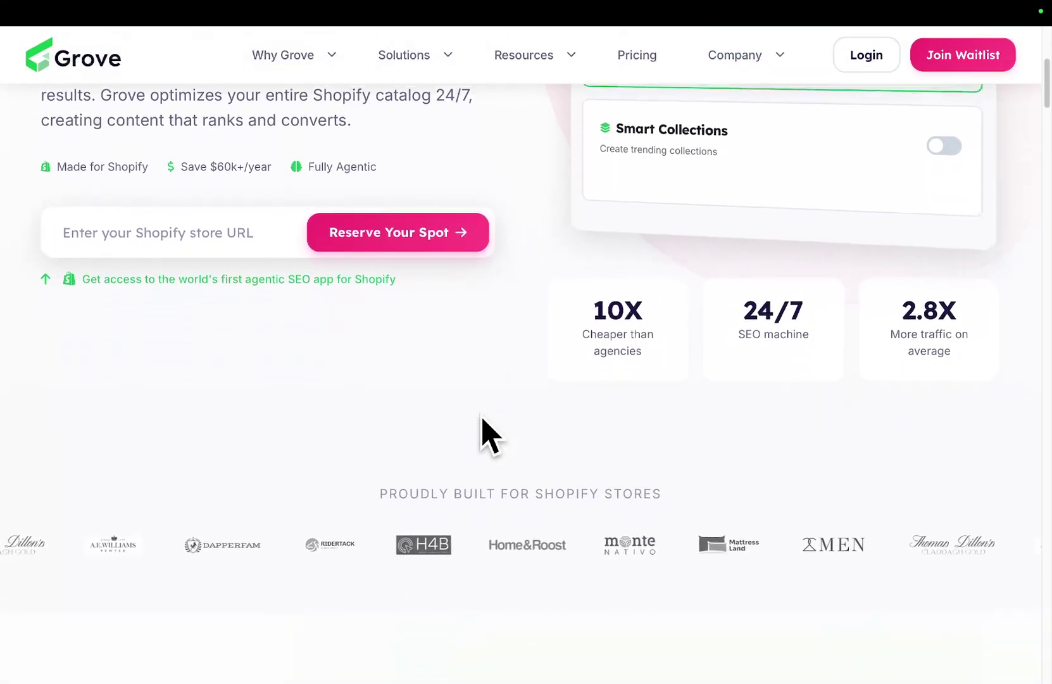
{"action": "scroll", "coordinate": [489, 435], "scroll_direction": "down", "scroll_amount": 3}
{"action": "scroll", "coordinate": [489, 436], "scroll_direction": "down", "scroll_amount": 5}
{"action": "scroll", "coordinate": [490, 435], "scroll_direction": "up", "scroll_amount": 1}
{"action": "scroll", "coordinate": [489, 435], "scroll_direction": "down", "scroll_amount": 1}
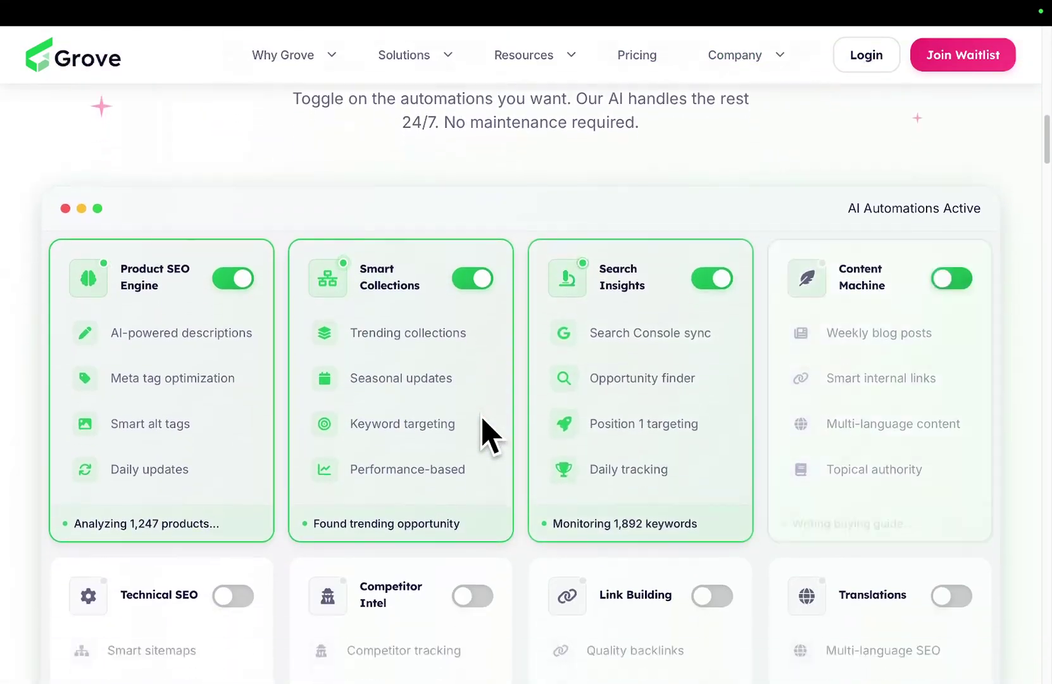
{"action": "scroll", "coordinate": [489, 435], "scroll_direction": "down", "scroll_amount": 3}
{"action": "scroll", "coordinate": [489, 435], "scroll_direction": "down", "scroll_amount": 3}
{"action": "scroll", "coordinate": [489, 435], "scroll_direction": "down", "scroll_amount": 5}
{"action": "scroll", "coordinate": [485, 428], "scroll_direction": "down", "scroll_amount": 5}
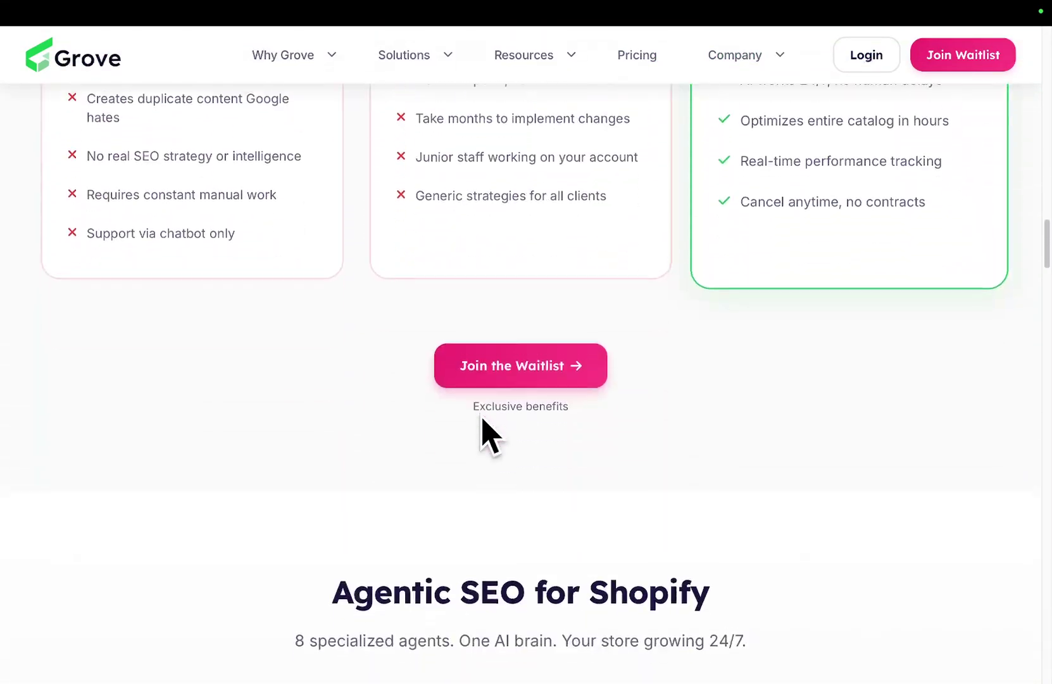
{"action": "scroll", "coordinate": [482, 430], "scroll_direction": "up", "scroll_amount": 2}
{"action": "scroll", "coordinate": [482, 431], "scroll_direction": "up", "scroll_amount": 1}
{"action": "scroll", "coordinate": [480, 416], "scroll_direction": "down", "scroll_amount": 2}
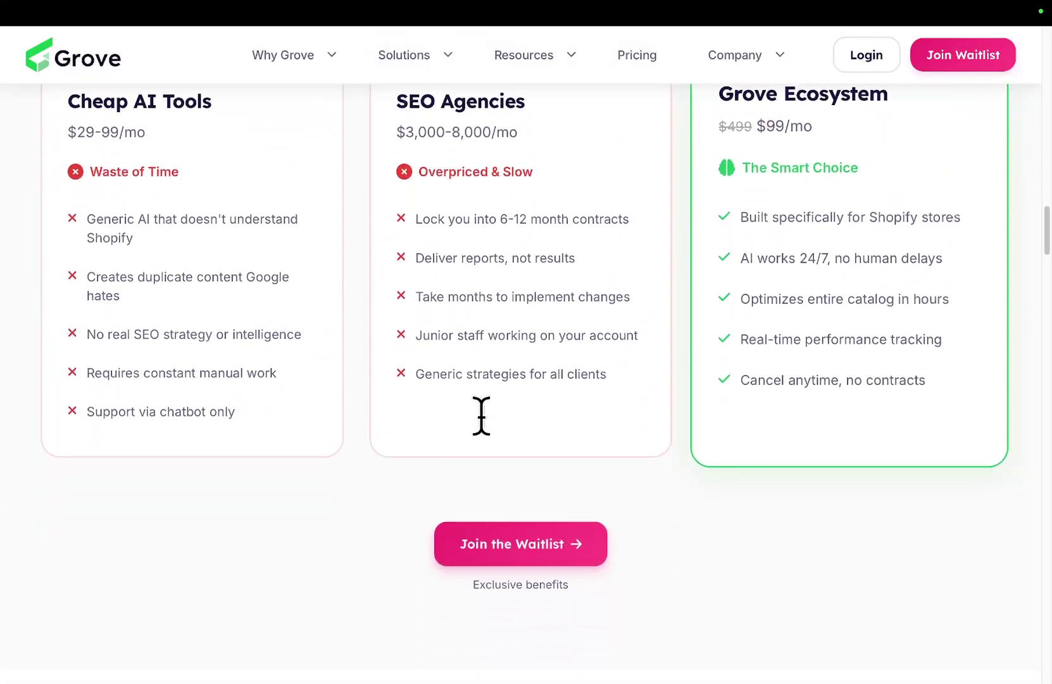
{"action": "scroll", "coordinate": [481, 416], "scroll_direction": "down", "scroll_amount": 5}
{"action": "scroll", "coordinate": [481, 415], "scroll_direction": "down", "scroll_amount": 4}
{"action": "scroll", "coordinate": [482, 415], "scroll_direction": "down", "scroll_amount": 2}
{"action": "scroll", "coordinate": [482, 415], "scroll_direction": "down", "scroll_amount": 2}
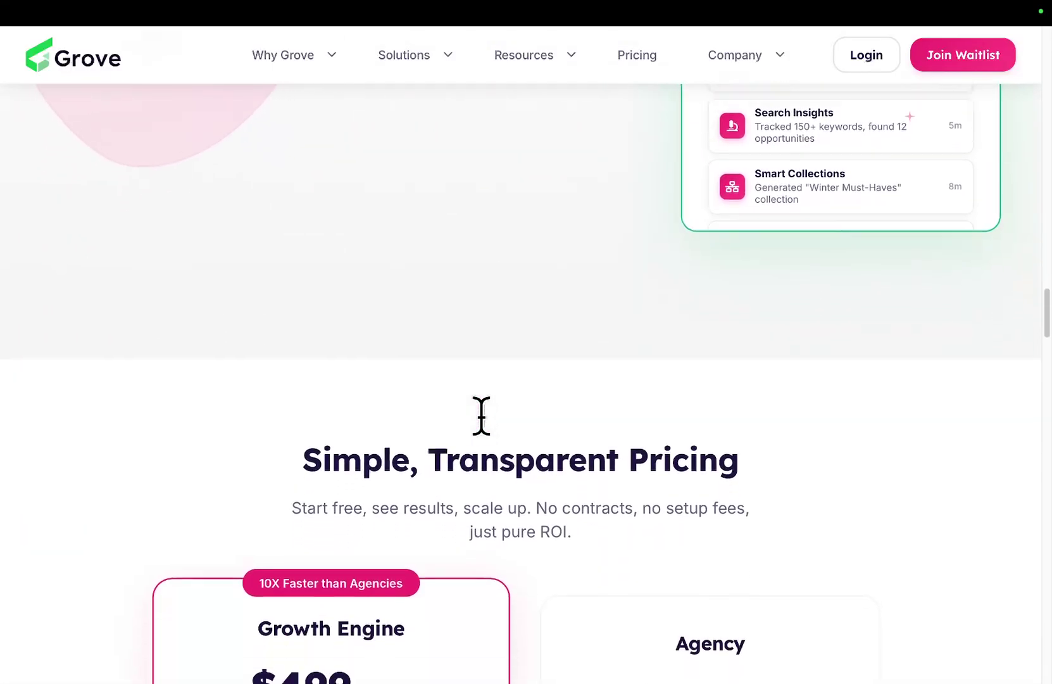
{"action": "scroll", "coordinate": [482, 414], "scroll_direction": "down", "scroll_amount": 4}
{"action": "scroll", "coordinate": [482, 416], "scroll_direction": "down", "scroll_amount": 4}
{"action": "scroll", "coordinate": [482, 416], "scroll_direction": "down", "scroll_amount": 5}
{"action": "scroll", "coordinate": [483, 417], "scroll_direction": "down", "scroll_amount": 2}
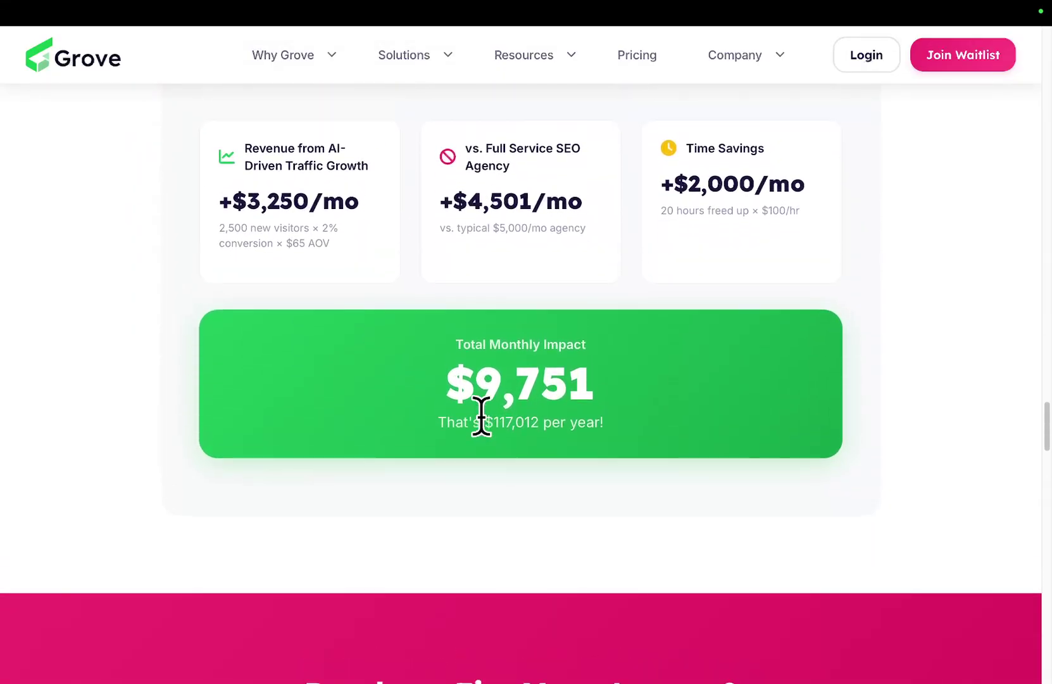
{"action": "scroll", "coordinate": [482, 417], "scroll_direction": "down", "scroll_amount": 2}
{"action": "scroll", "coordinate": [482, 417], "scroll_direction": "down", "scroll_amount": 2}
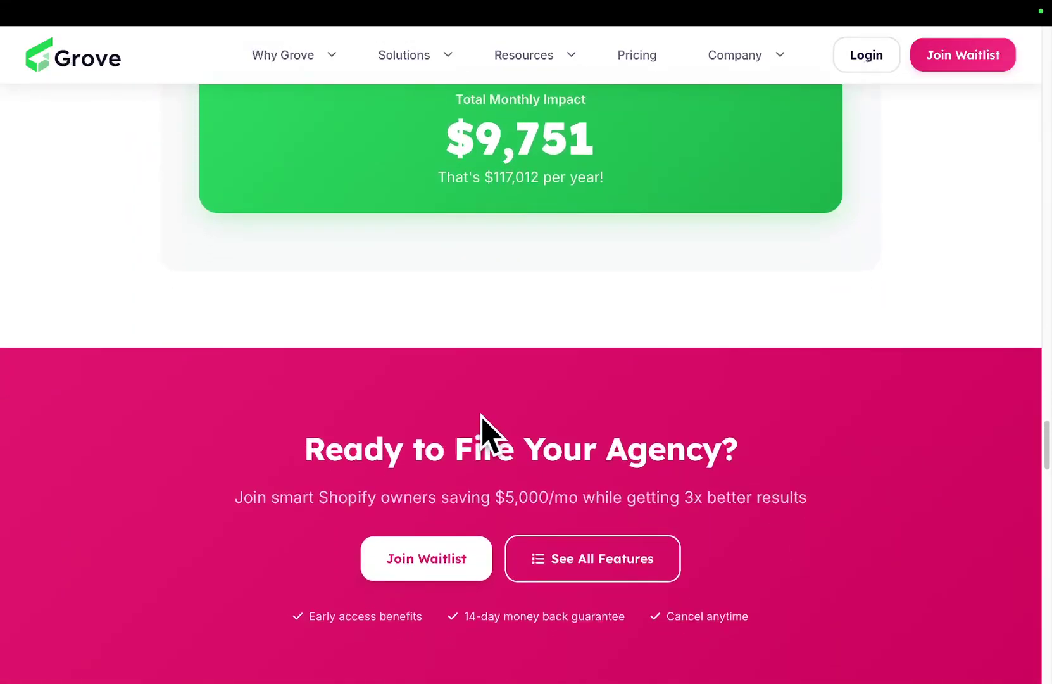
{"action": "scroll", "coordinate": [481, 429], "scroll_direction": "up", "scroll_amount": 10}
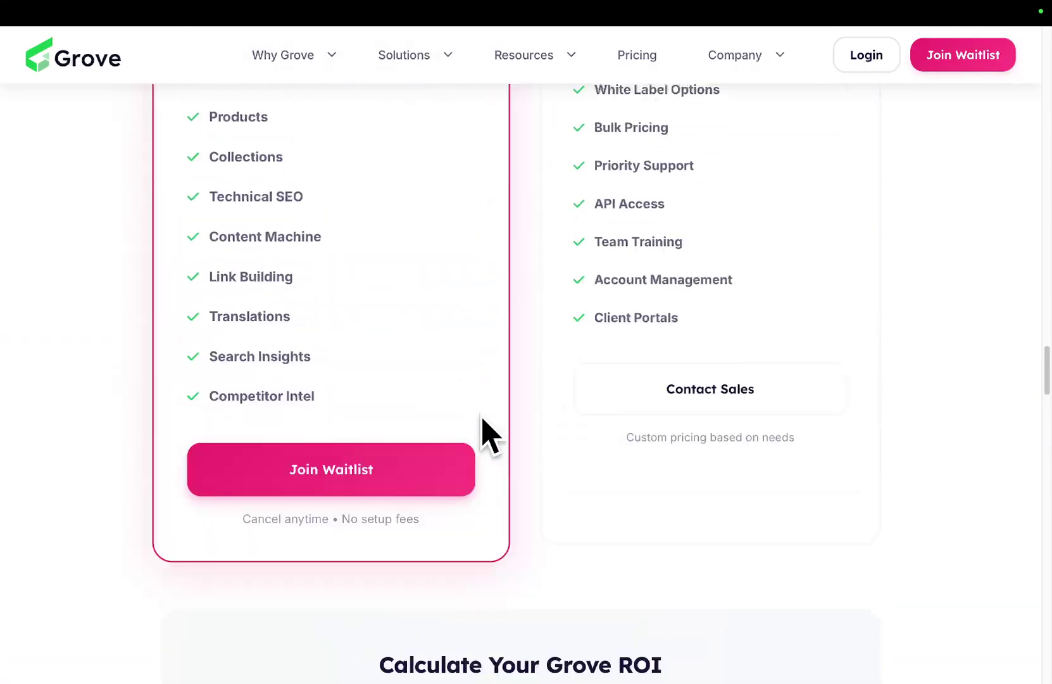
{"action": "scroll", "coordinate": [482, 429], "scroll_direction": "up", "scroll_amount": 10}
{"action": "scroll", "coordinate": [481, 428], "scroll_direction": "up", "scroll_amount": 10}
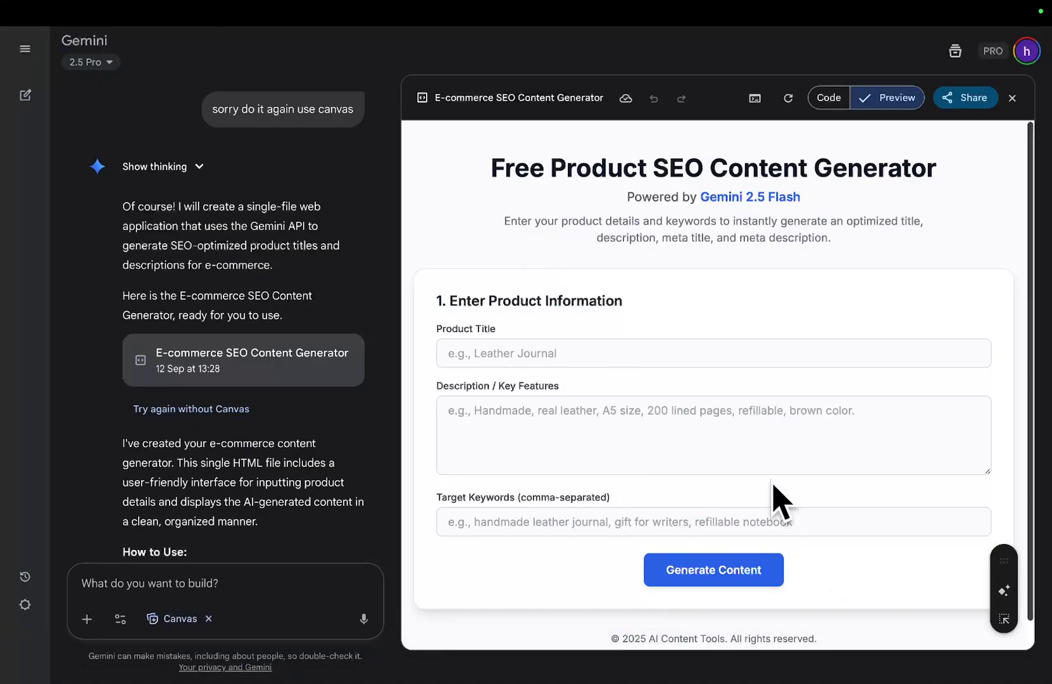
{"action": "scroll", "coordinate": [343, 294], "scroll_direction": "down", "scroll_amount": 1}
{"action": "scroll", "coordinate": [344, 293], "scroll_direction": "down", "scroll_amount": 1}
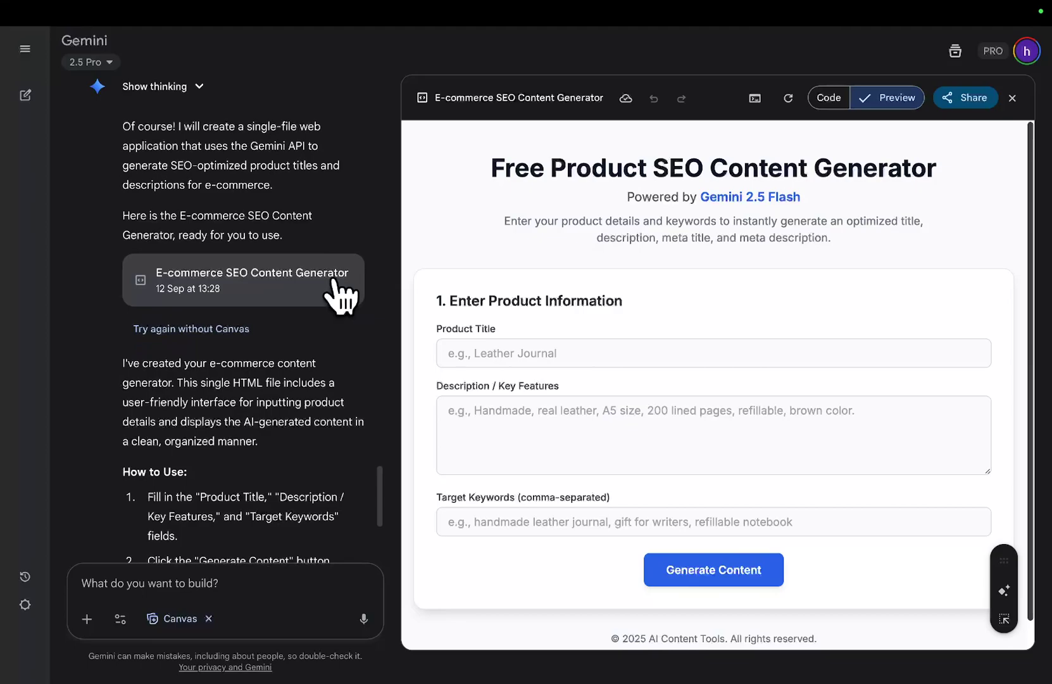
{"action": "scroll", "coordinate": [339, 345], "scroll_direction": "down", "scroll_amount": 2}
{"action": "scroll", "coordinate": [326, 395], "scroll_direction": "down", "scroll_amount": 2}
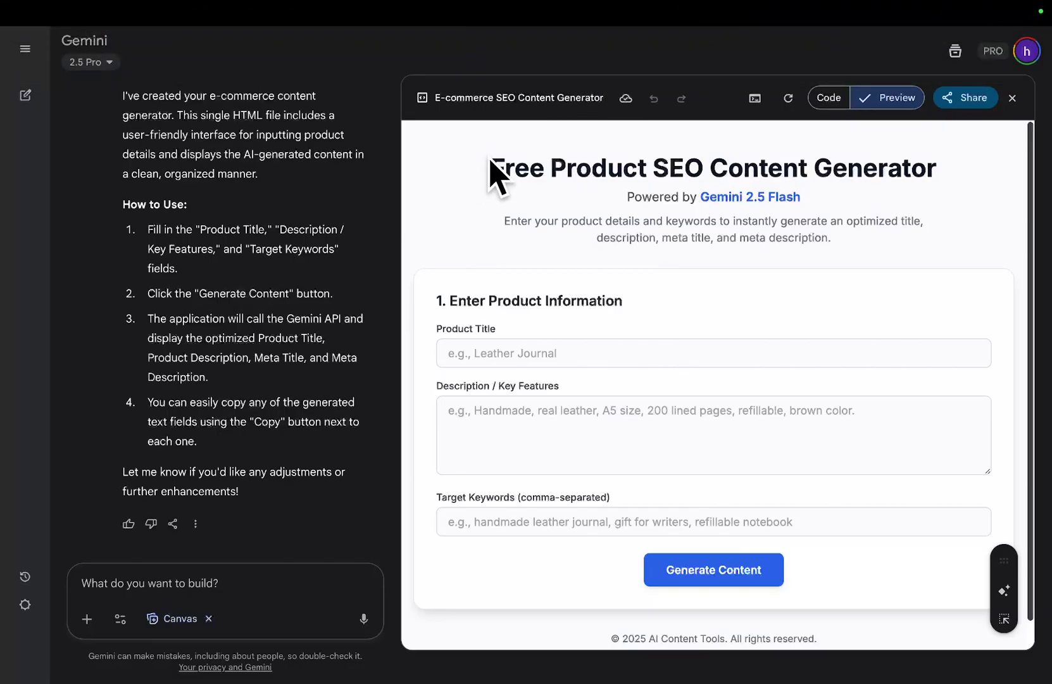
Step: Switch the canvas to Code view, select the entire generator HTML, and jump to VS Code
{"action": "left_click", "coordinate": [839, 107]}
{"action": "left_click", "coordinate": [828, 159]}
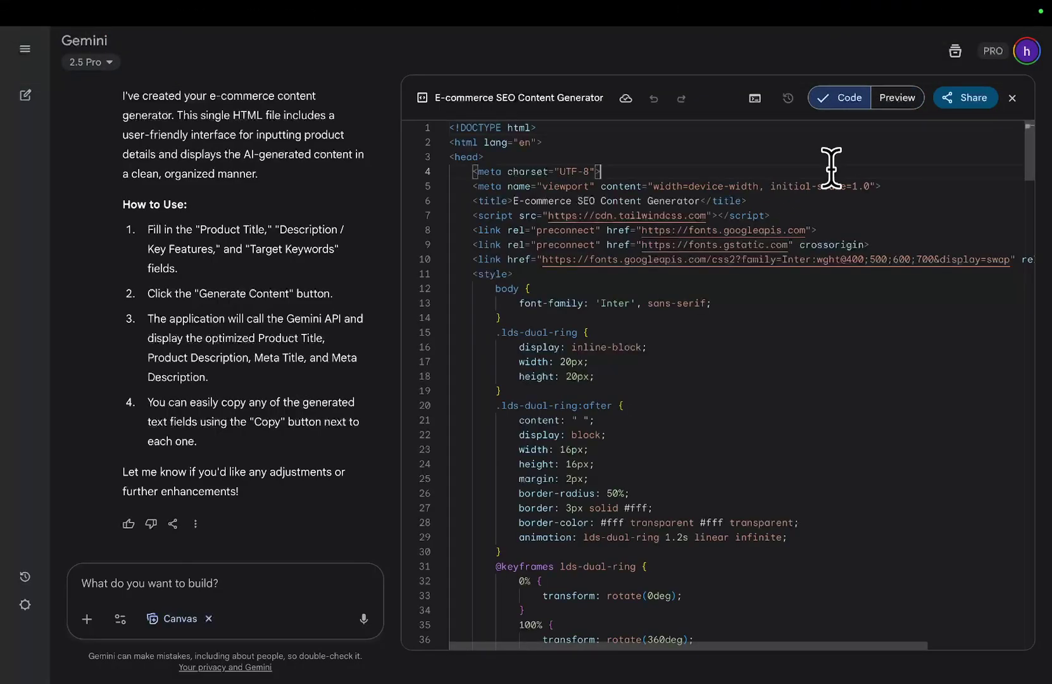
{"action": "key", "text": "super+a"}
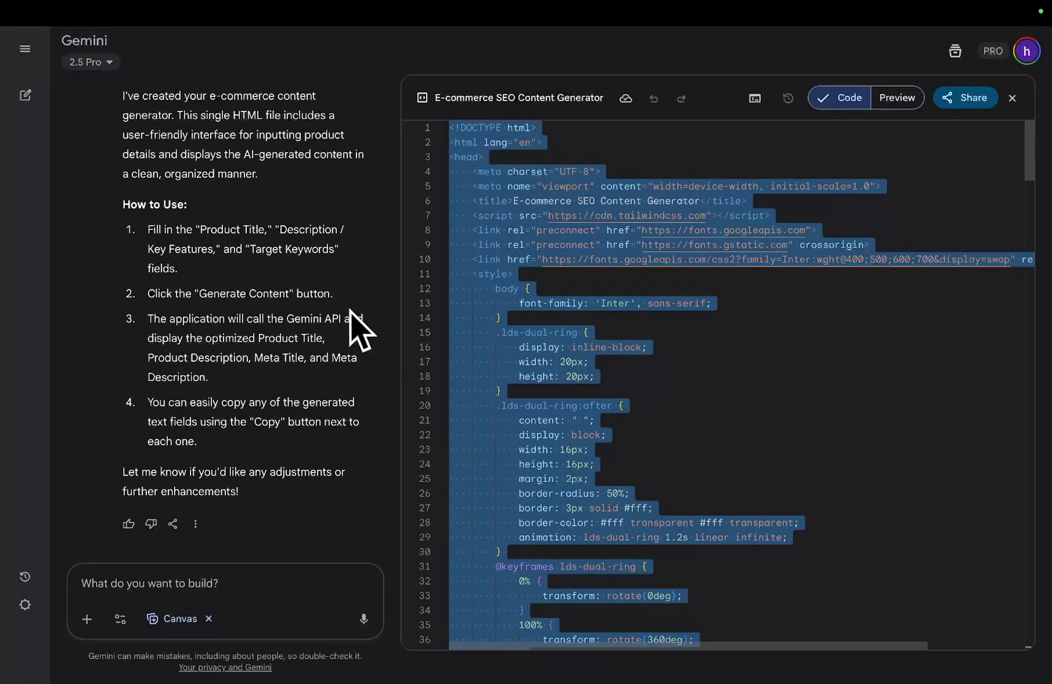
{"action": "key", "text": "super+Tab"}
{"action": "scroll", "coordinate": [197, 337], "scroll_direction": "down", "scroll_amount": 5}
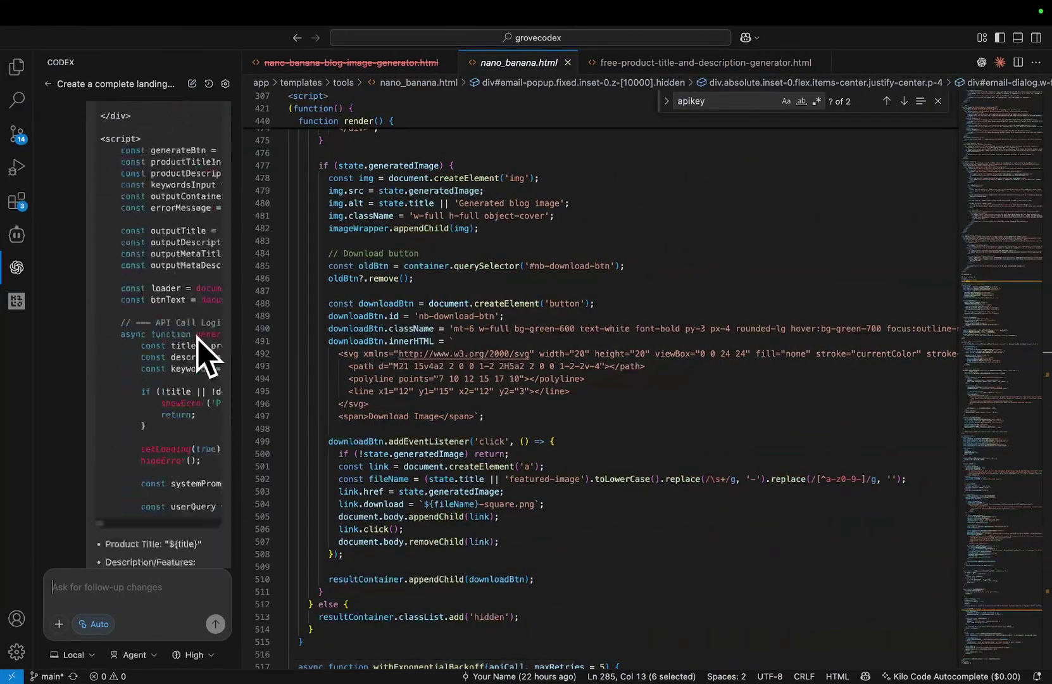
{"action": "scroll", "coordinate": [197, 345], "scroll_direction": "up", "scroll_amount": 5}
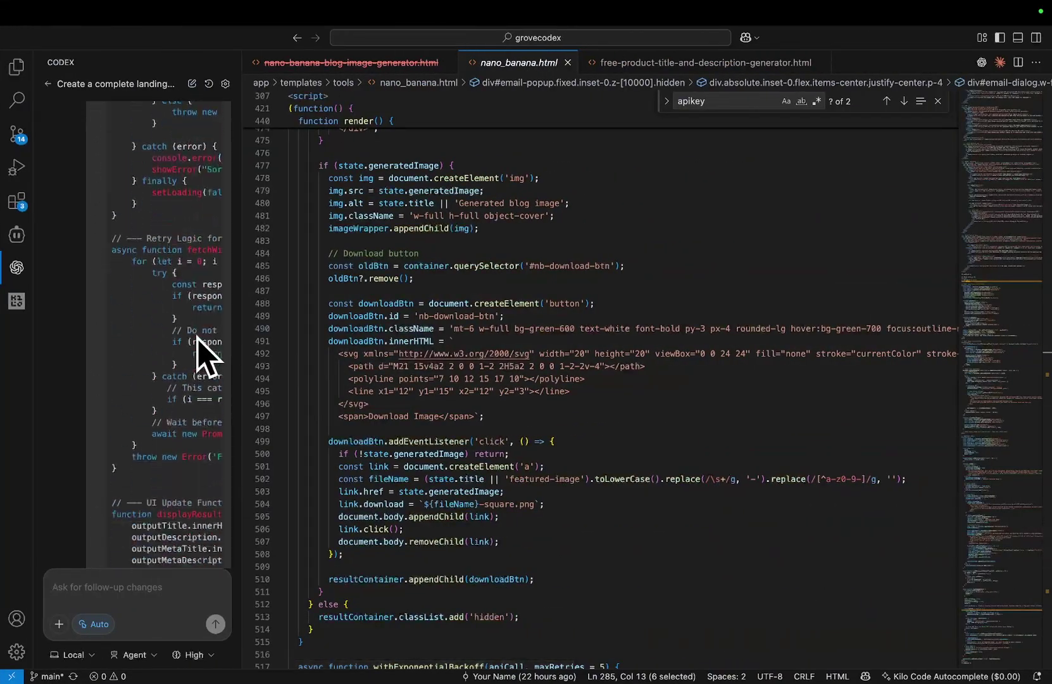
Step: Browse the earlier Codex conversation, then return to the Gemini canvas workspace
{"action": "left_click", "coordinate": [17, 68]}
{"action": "left_click", "coordinate": [16, 268]}
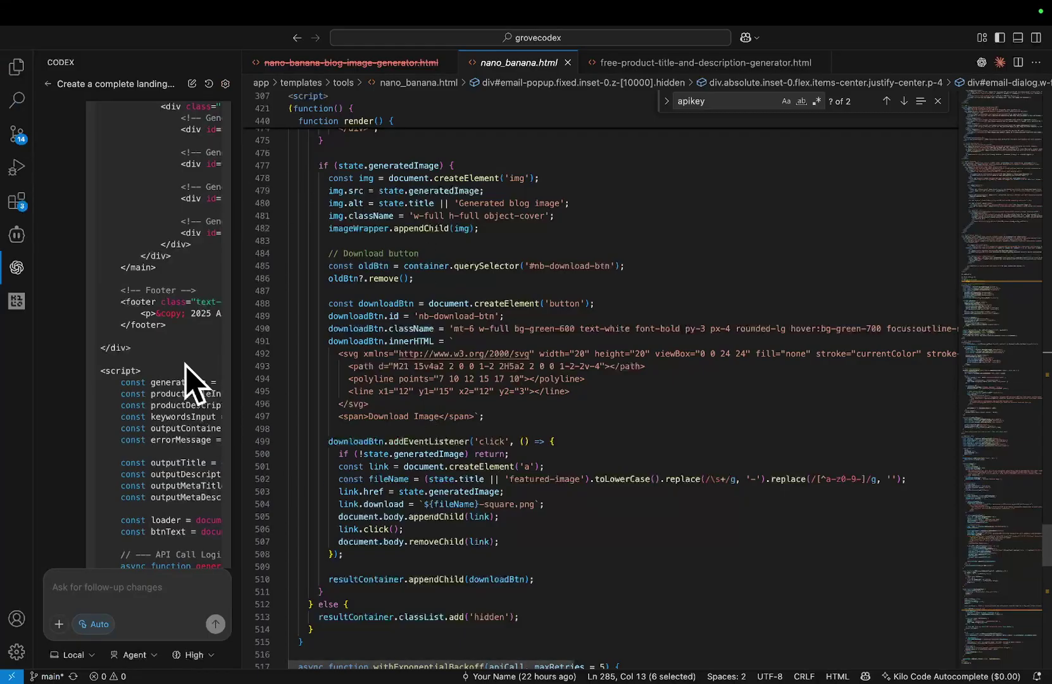
{"action": "scroll", "coordinate": [186, 380], "scroll_direction": "down", "scroll_amount": 5}
{"action": "scroll", "coordinate": [186, 380], "scroll_direction": "down", "scroll_amount": 10}
{"action": "scroll", "coordinate": [188, 378], "scroll_direction": "down", "scroll_amount": 10}
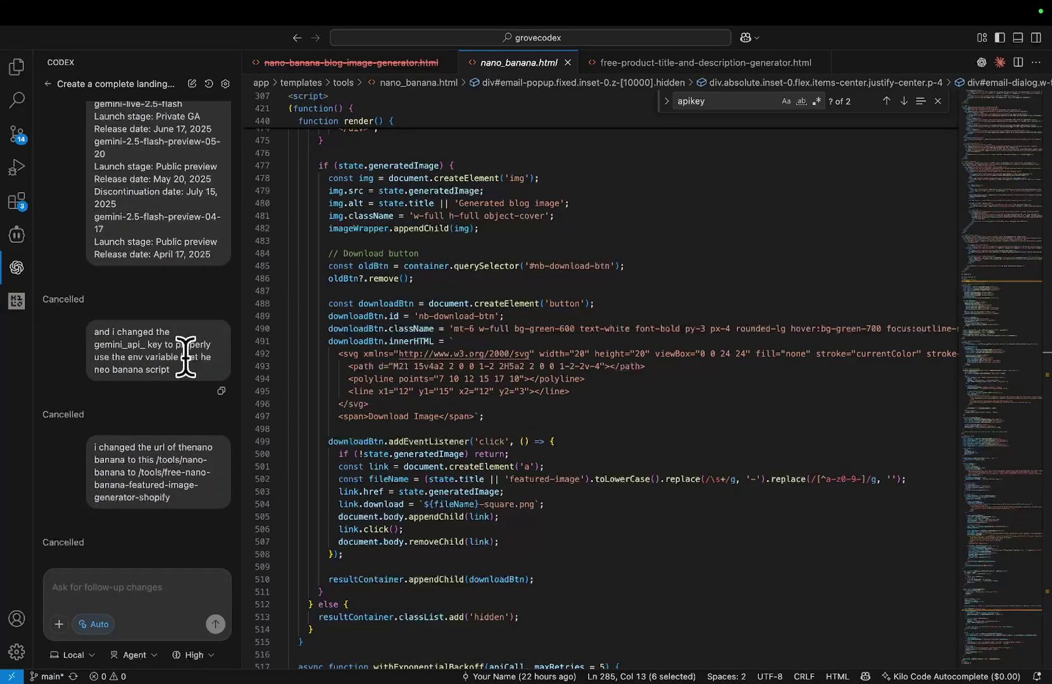
{"action": "scroll", "coordinate": [144, 325], "scroll_direction": "up", "scroll_amount": 10}
{"action": "scroll", "coordinate": [144, 324], "scroll_direction": "up", "scroll_amount": 10}
{"action": "scroll", "coordinate": [144, 325], "scroll_direction": "up", "scroll_amount": 10}
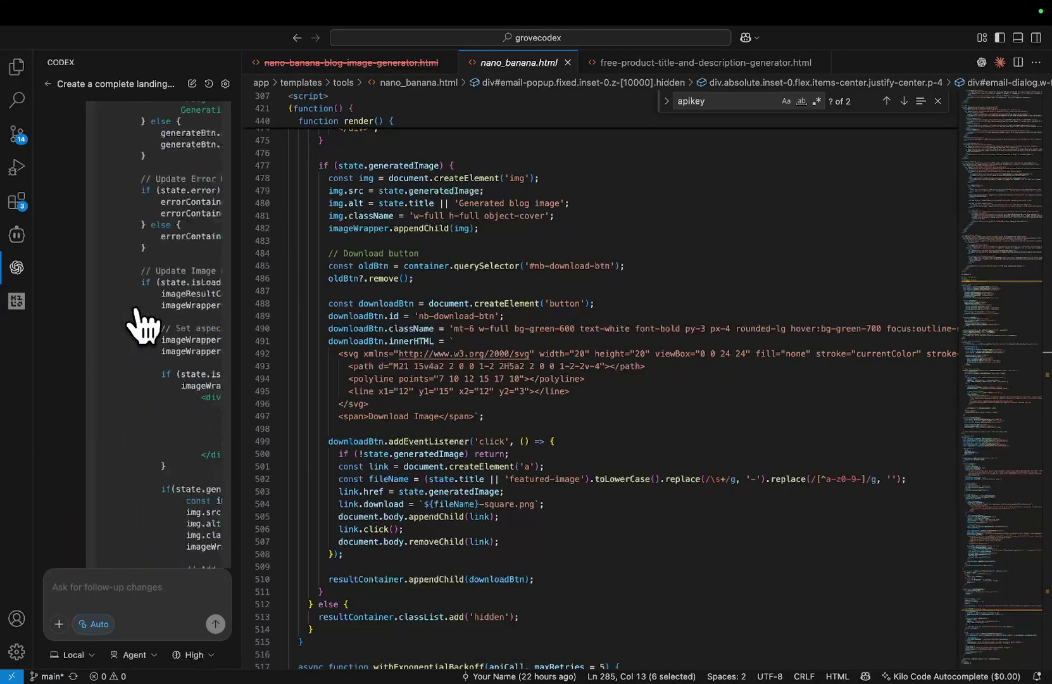
{"action": "scroll", "coordinate": [144, 326], "scroll_direction": "up", "scroll_amount": 10}
{"action": "scroll", "coordinate": [144, 325], "scroll_direction": "down", "scroll_amount": 10}
{"action": "scroll", "coordinate": [144, 325], "scroll_direction": "down", "scroll_amount": 5}
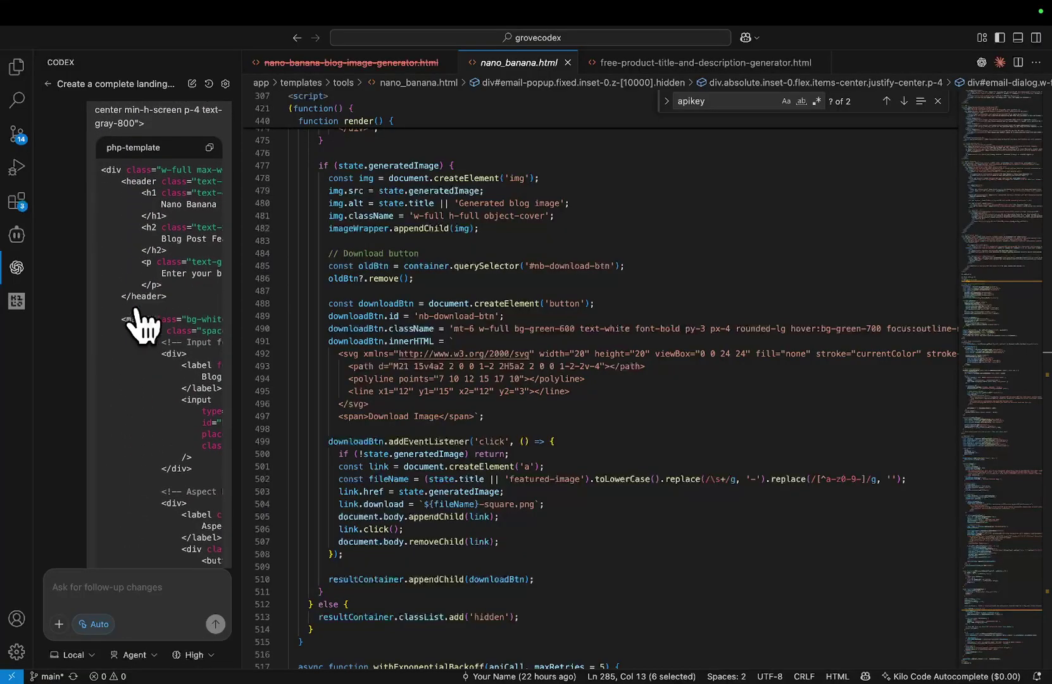
{"action": "scroll", "coordinate": [145, 325], "scroll_direction": "down", "scroll_amount": 5}
{"action": "scroll", "coordinate": [144, 325], "scroll_direction": "down", "scroll_amount": 3}
{"action": "scroll", "coordinate": [144, 325], "scroll_direction": "down", "scroll_amount": 1}
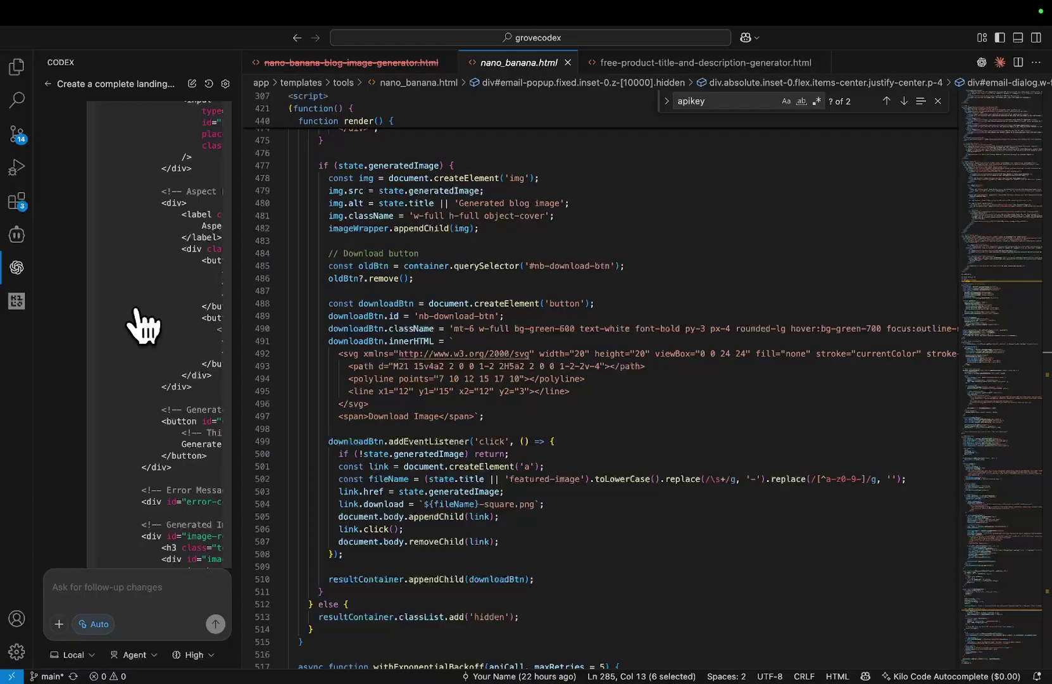
{"action": "scroll", "coordinate": [160, 352], "scroll_direction": "down", "scroll_amount": 5}
{"action": "scroll", "coordinate": [160, 352], "scroll_direction": "down", "scroll_amount": 5}
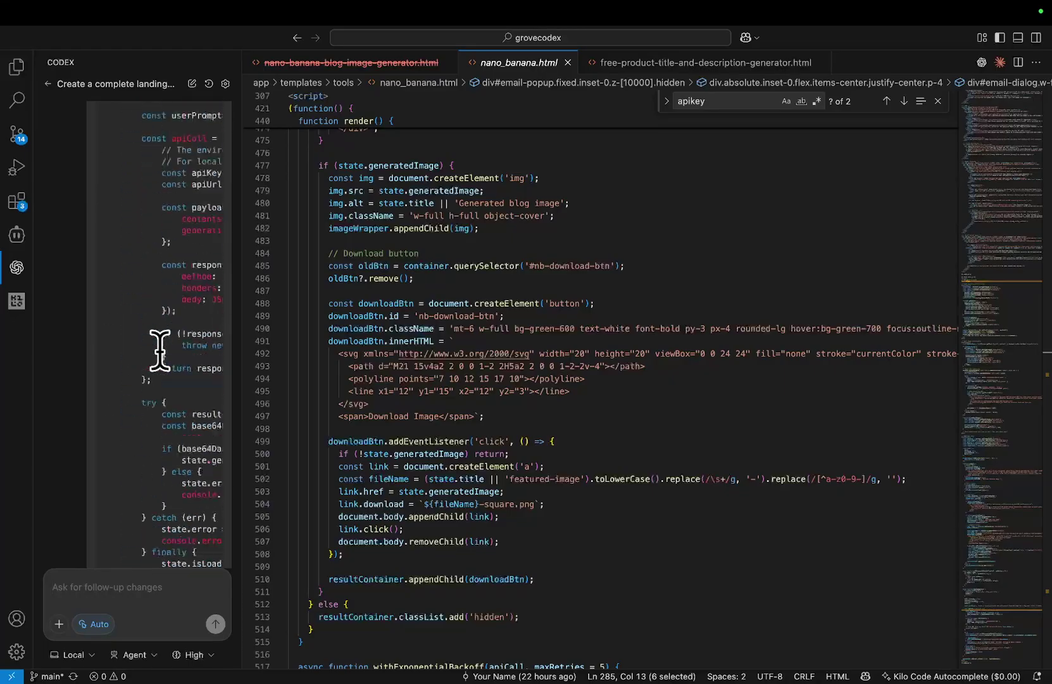
{"action": "scroll", "coordinate": [160, 352], "scroll_direction": "down", "scroll_amount": 10}
{"action": "scroll", "coordinate": [159, 351], "scroll_direction": "down", "scroll_amount": 5}
{"action": "scroll", "coordinate": [160, 351], "scroll_direction": "down", "scroll_amount": 5}
{"action": "scroll", "coordinate": [159, 351], "scroll_direction": "down", "scroll_amount": 5}
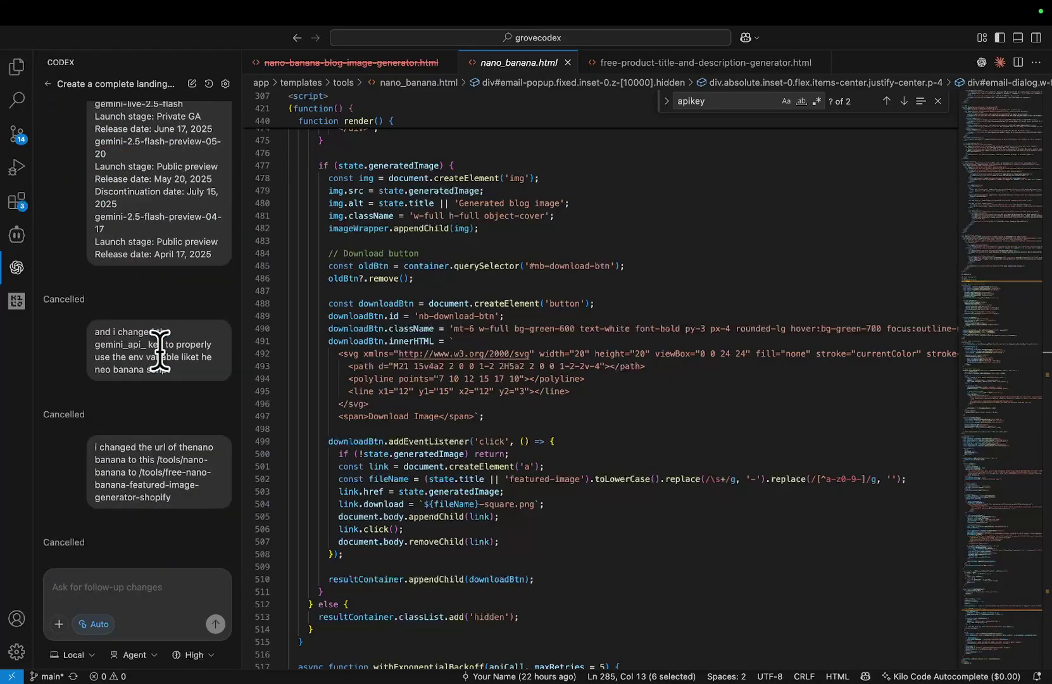
{"action": "scroll", "coordinate": [159, 351], "scroll_direction": "up", "scroll_amount": 5}
{"action": "scroll", "coordinate": [160, 351], "scroll_direction": "up", "scroll_amount": 5}
{"action": "scroll", "coordinate": [159, 352], "scroll_direction": "up", "scroll_amount": 5}
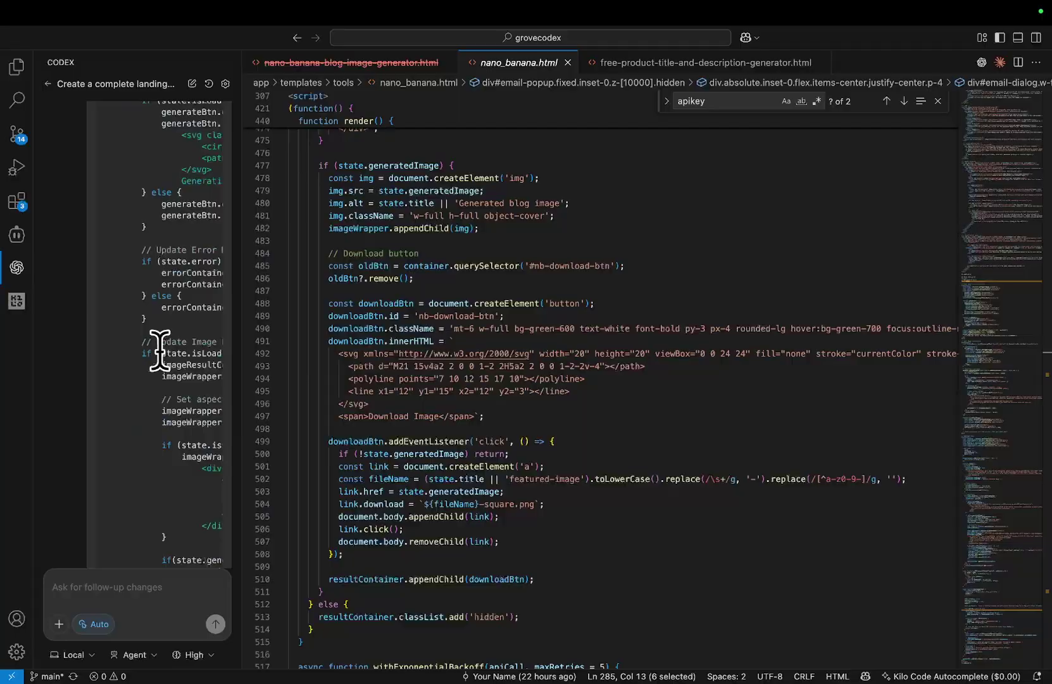
{"action": "scroll", "coordinate": [160, 351], "scroll_direction": "up", "scroll_amount": 5}
{"action": "scroll", "coordinate": [160, 351], "scroll_direction": "down", "scroll_amount": 3}
{"action": "scroll", "coordinate": [157, 348], "scroll_direction": "down", "scroll_amount": 5}
{"action": "scroll", "coordinate": [157, 347], "scroll_direction": "up", "scroll_amount": 5}
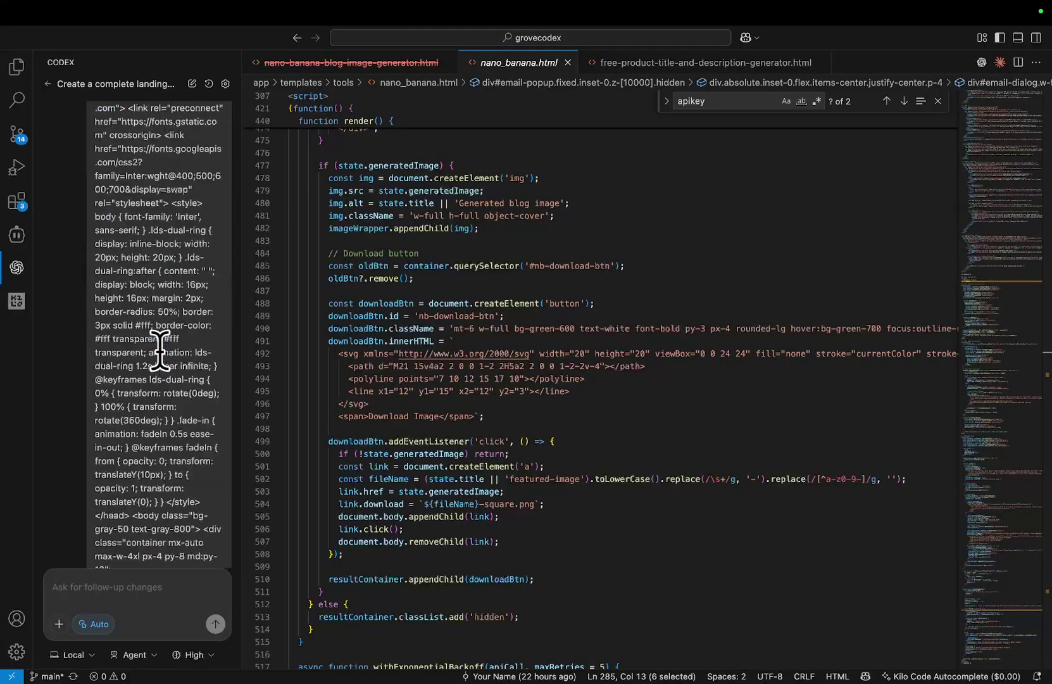
{"action": "key", "text": "ctrl+Left"}
Step: Search for 'search console' in Safari, open the result and start using Search Console
{"action": "key", "text": "ctrl+Right"}
{"action": "key", "text": "ctrl+Left"}
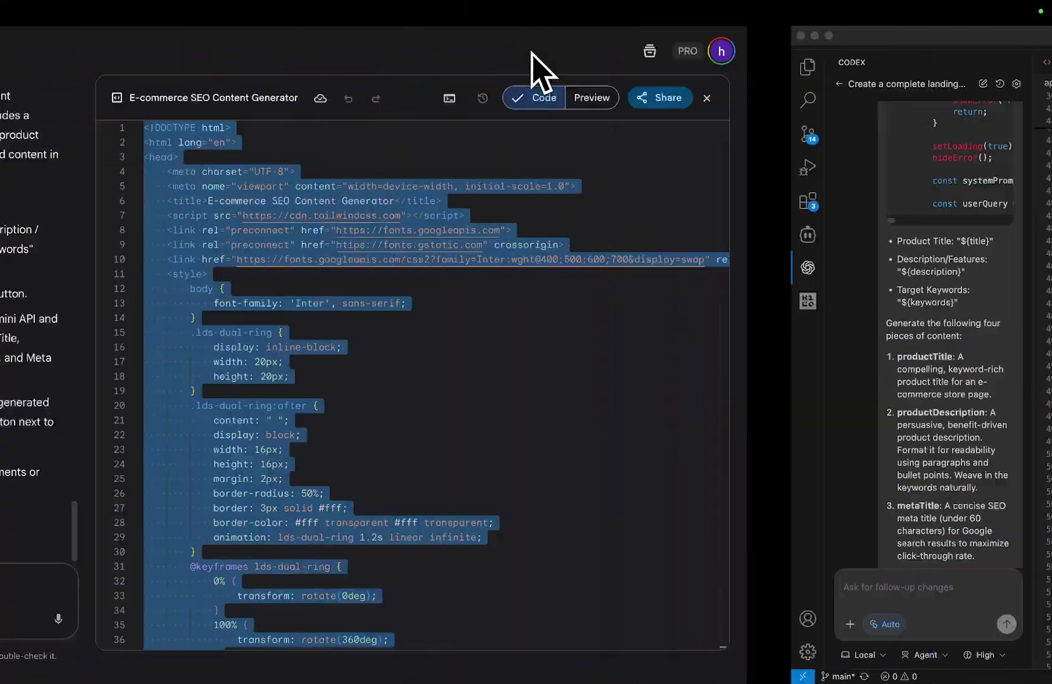
{"action": "left_click", "coordinate": [622, 42]}
{"action": "type", "text": "search engine"}
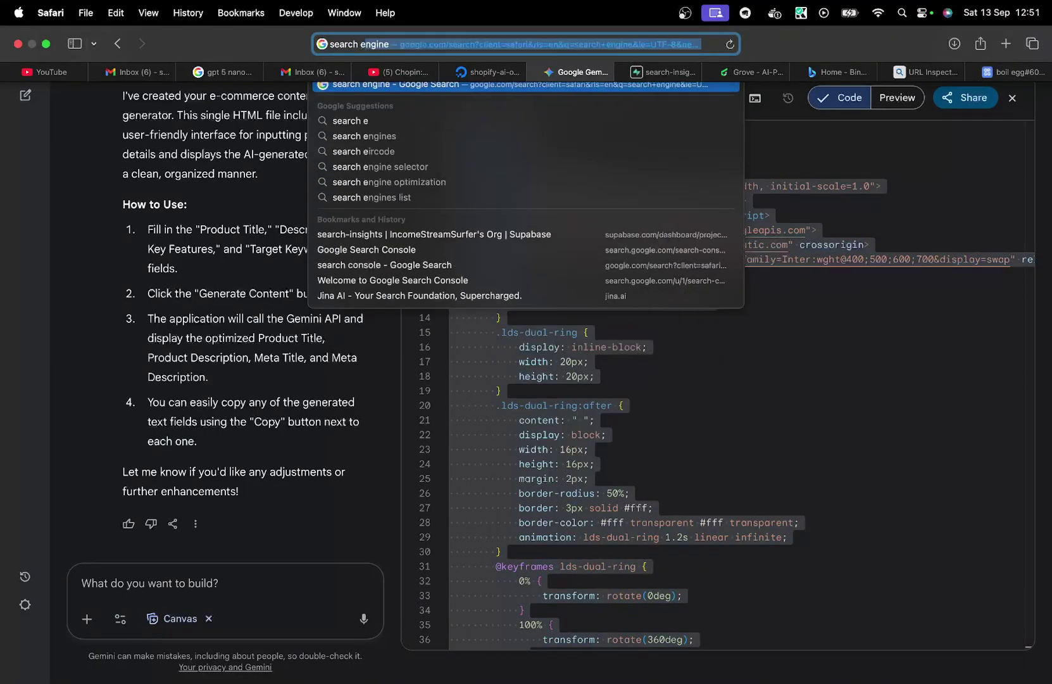
{"action": "type", "text": "onsole"}
{"action": "key", "text": "Return"}
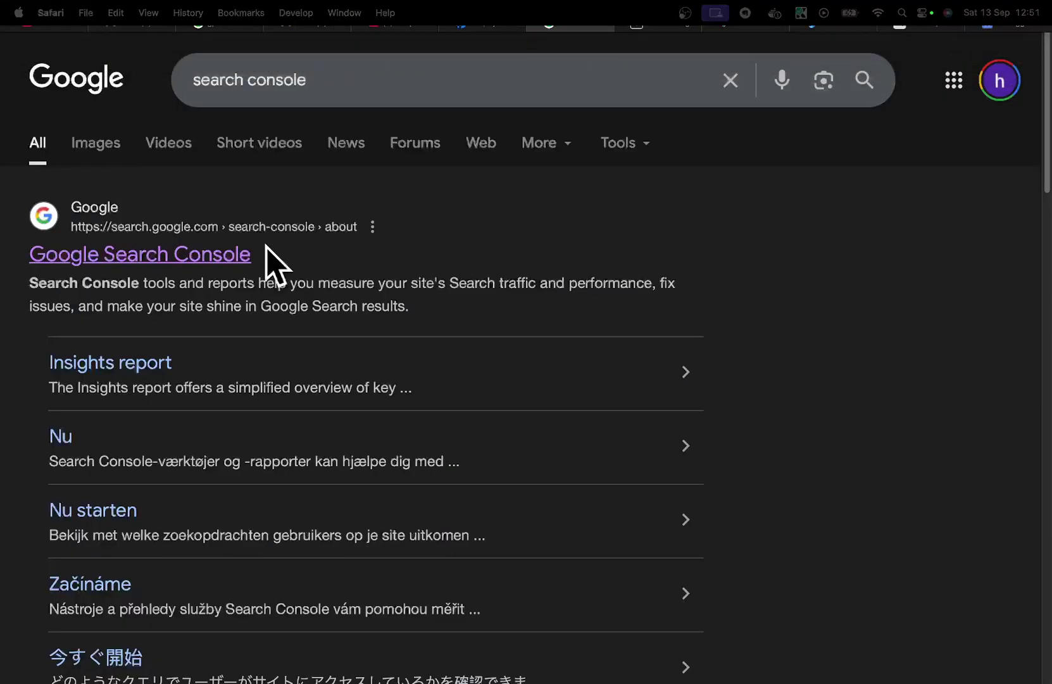
{"action": "left_click", "coordinate": [239, 261]}
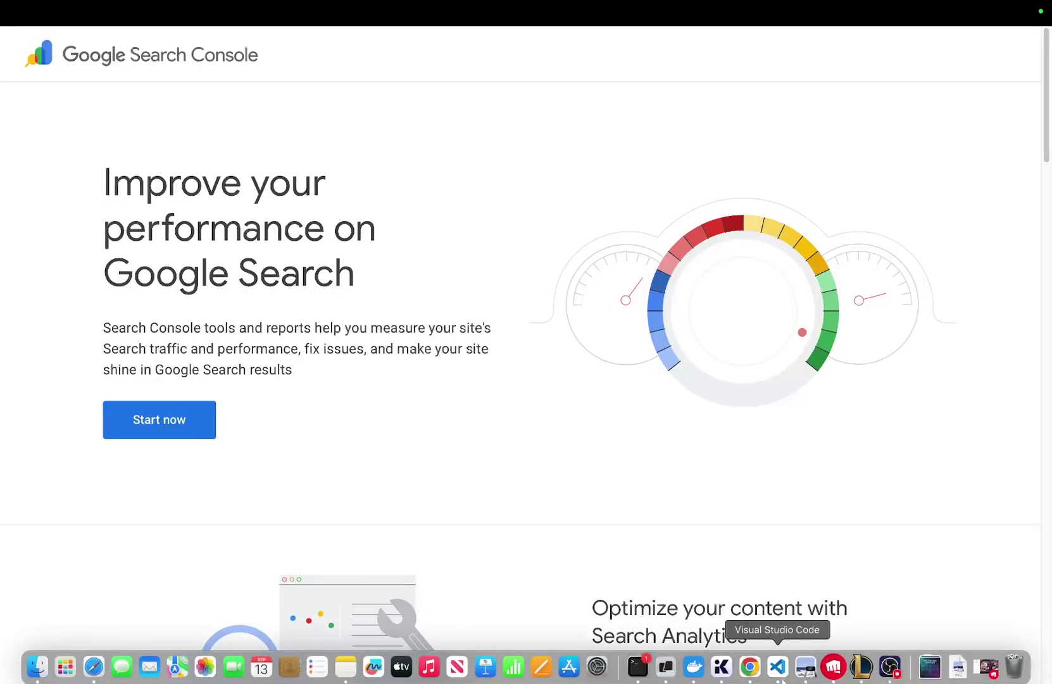
{"action": "left_click", "coordinate": [178, 430]}
Step: Switch to the other Google account and choose the seogrove.ai property
{"action": "left_click", "coordinate": [1026, 54]}
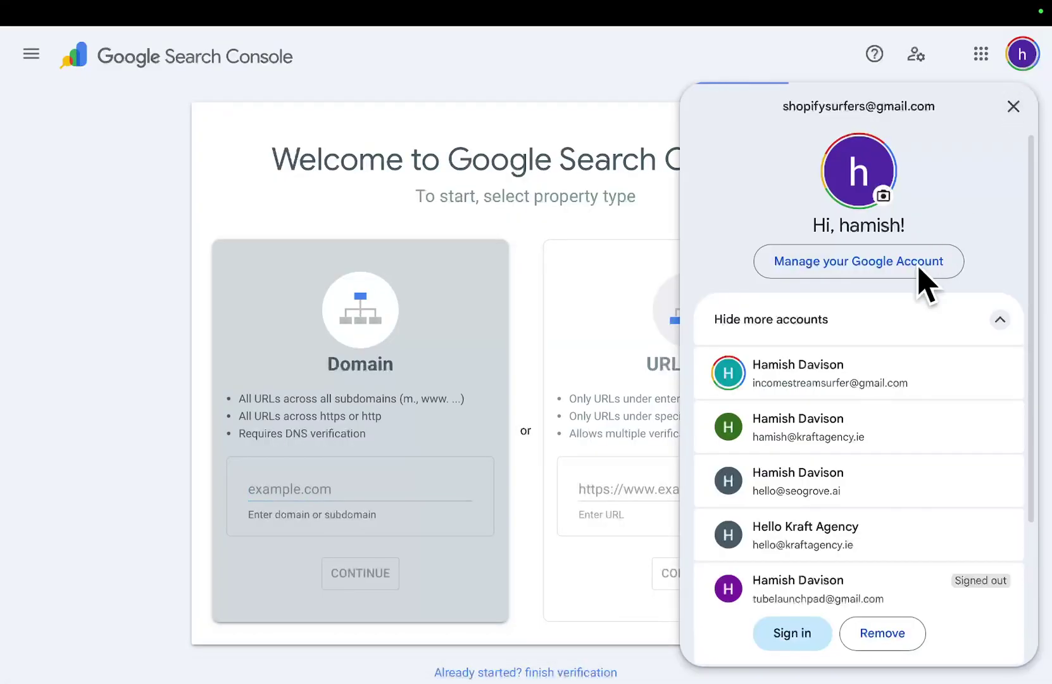
{"action": "left_click", "coordinate": [870, 383]}
{"action": "left_click", "coordinate": [31, 54]}
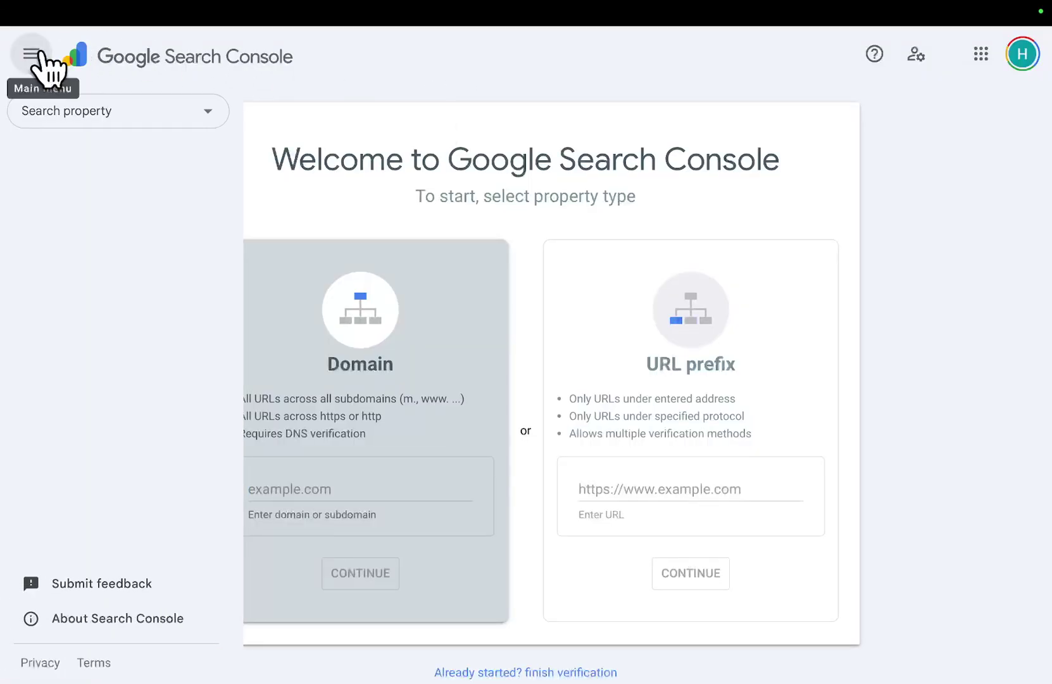
{"action": "left_click", "coordinate": [114, 111]}
{"action": "type", "text": "seo"}
{"action": "left_click", "coordinate": [124, 153]}
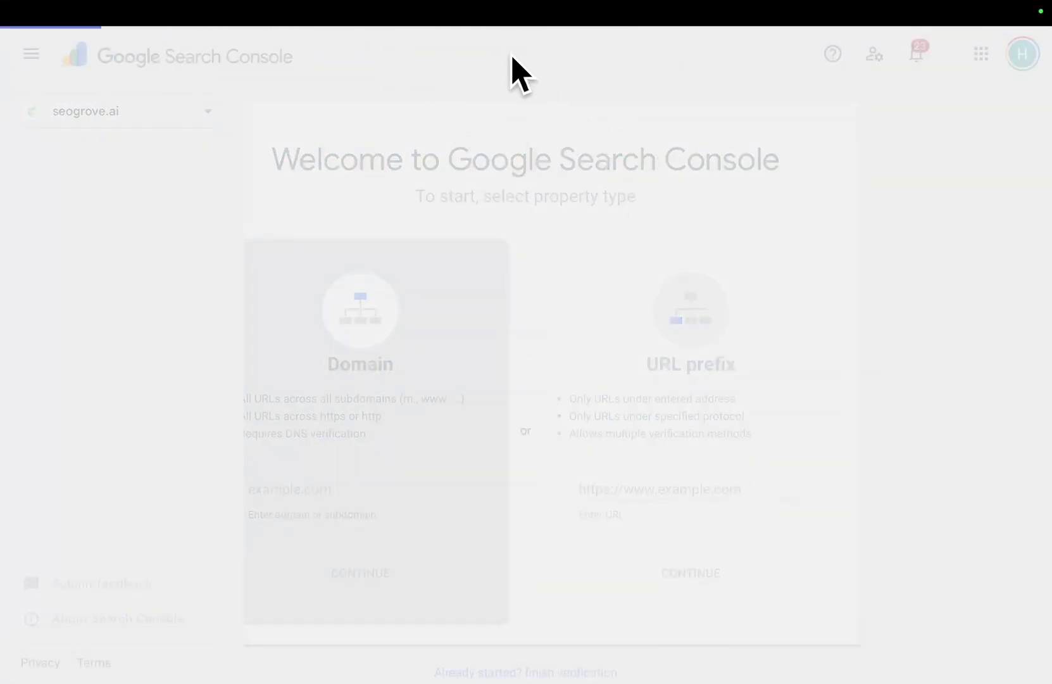
Step: Inspect the featured image, blog image and product title/description generator URLs, all not on Google, then move to Performance
{"action": "left_click", "coordinate": [622, 40]}
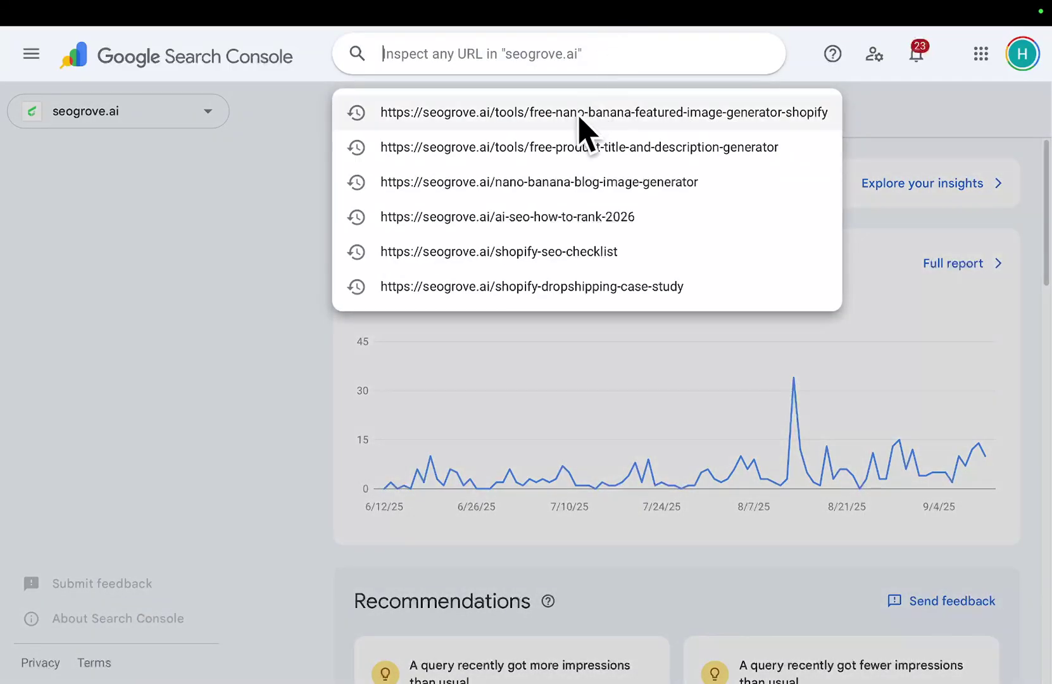
{"action": "left_click", "coordinate": [580, 113]}
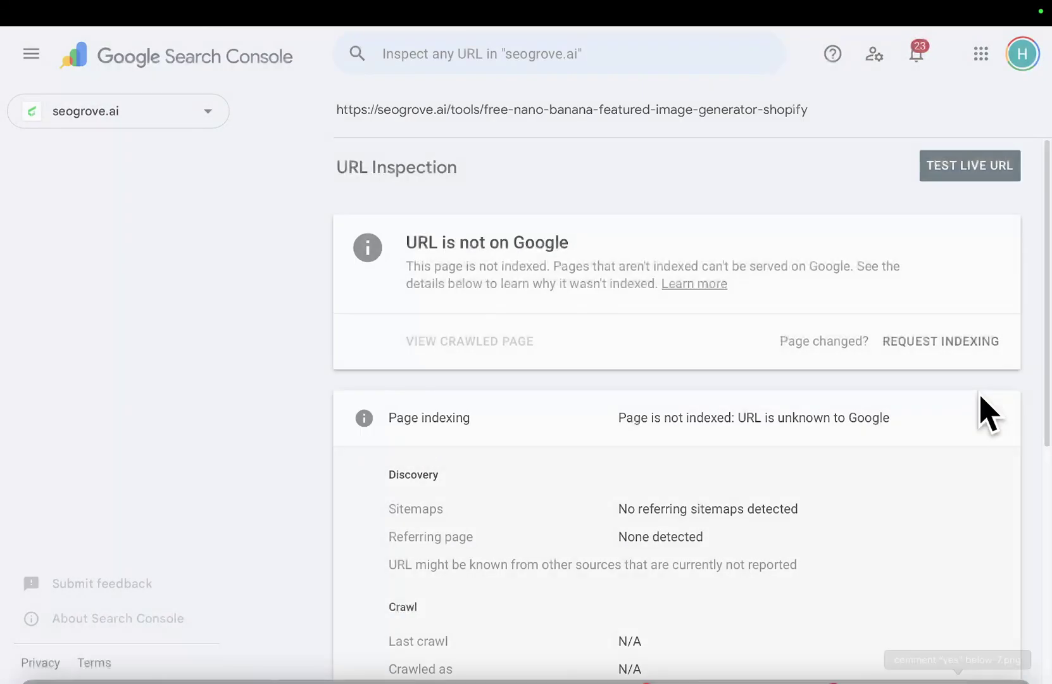
{"action": "left_click", "coordinate": [604, 54]}
{"action": "left_click", "coordinate": [603, 184]}
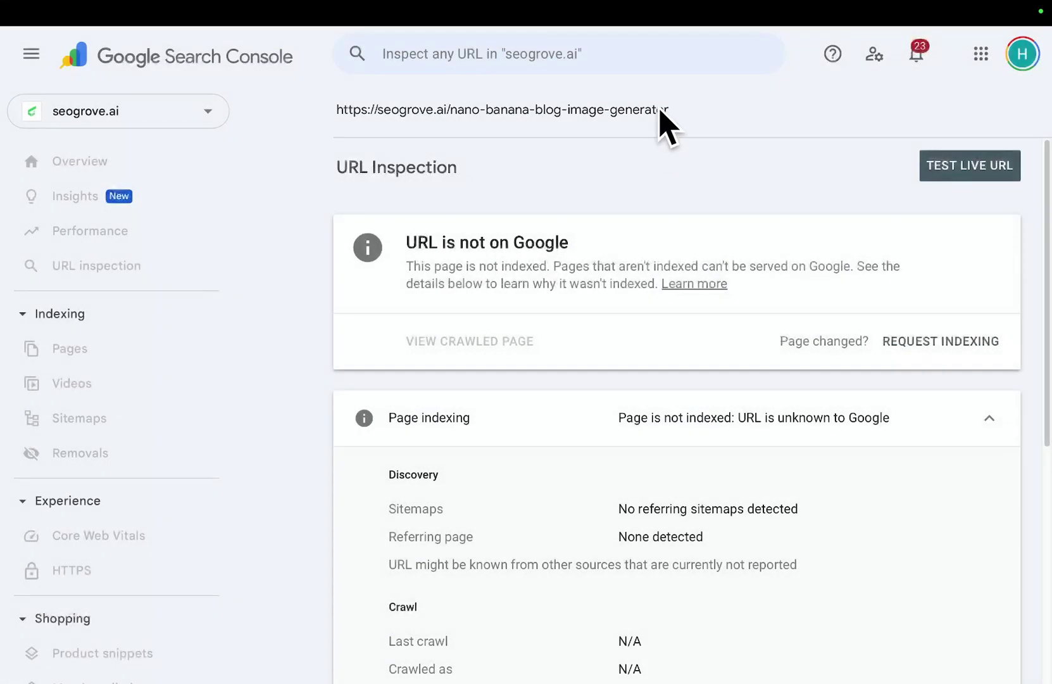
{"action": "left_click", "coordinate": [680, 64]}
{"action": "left_click", "coordinate": [634, 184]}
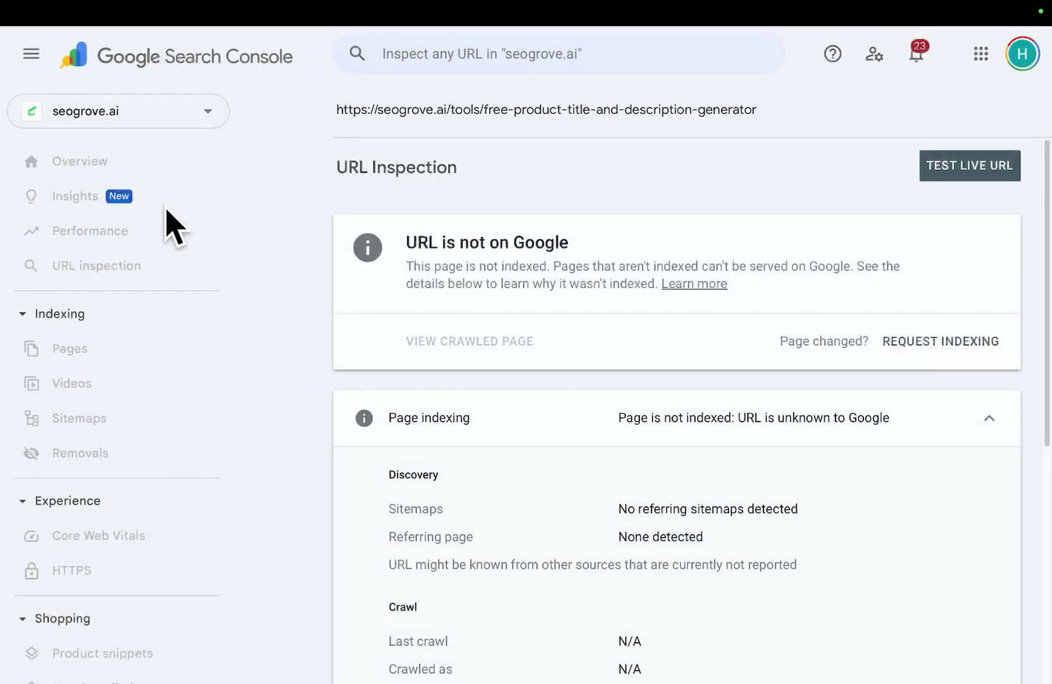
{"action": "left_click", "coordinate": [145, 234]}
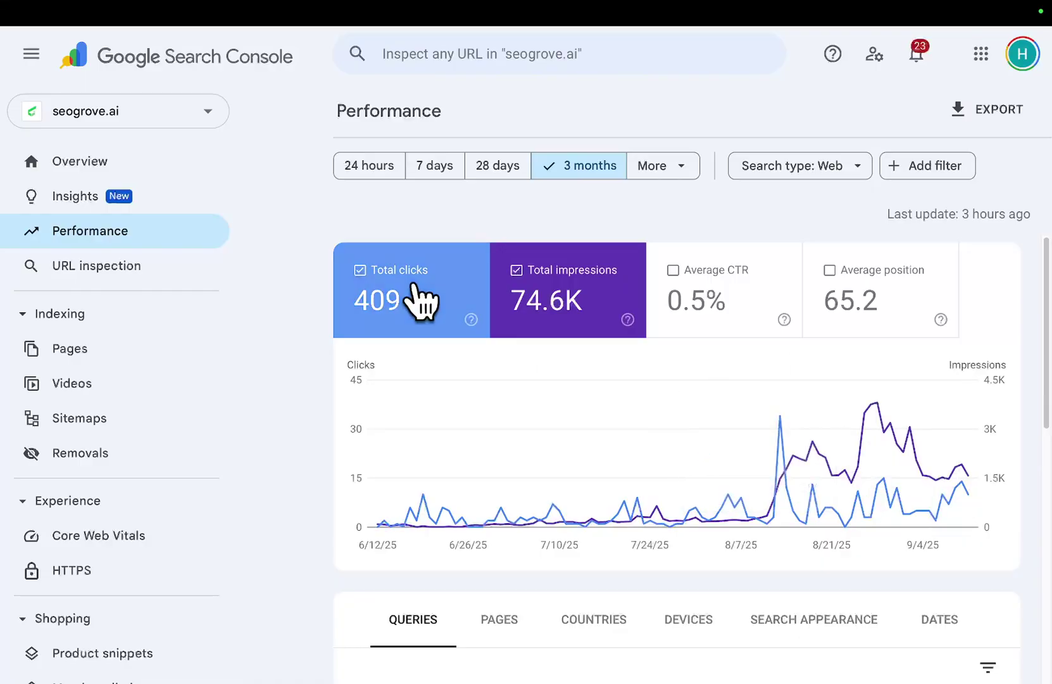
Step: Filter to the last 24 hours and rank queries, then pages, by impressions
{"action": "left_click", "coordinate": [374, 168]}
{"action": "scroll", "coordinate": [581, 469], "scroll_direction": "down", "scroll_amount": 5}
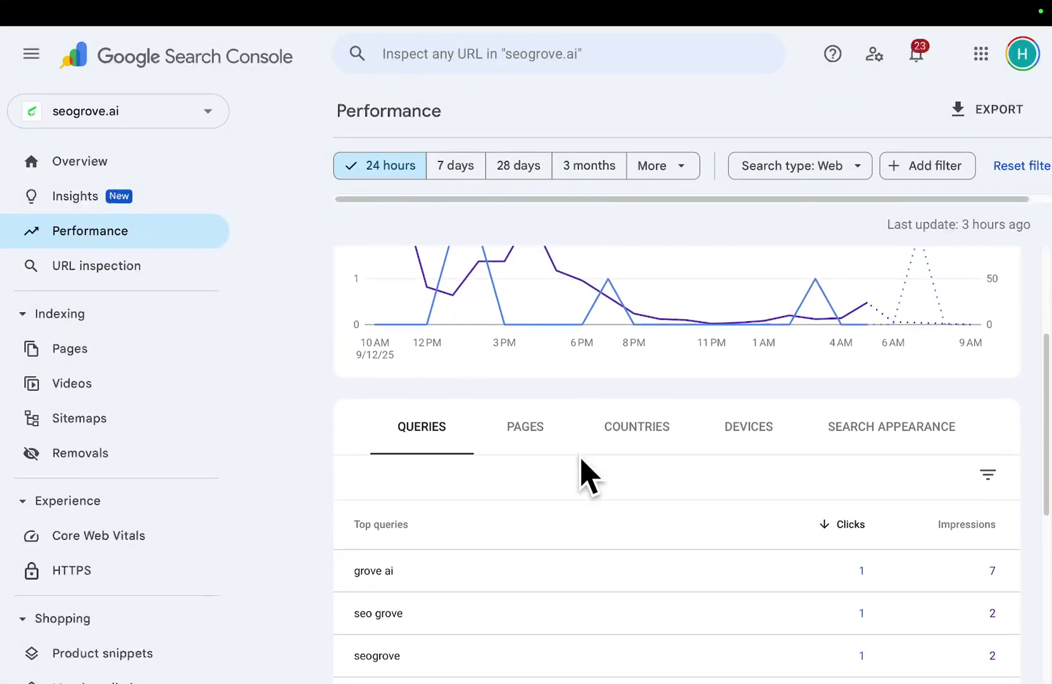
{"action": "left_click", "coordinate": [966, 355]}
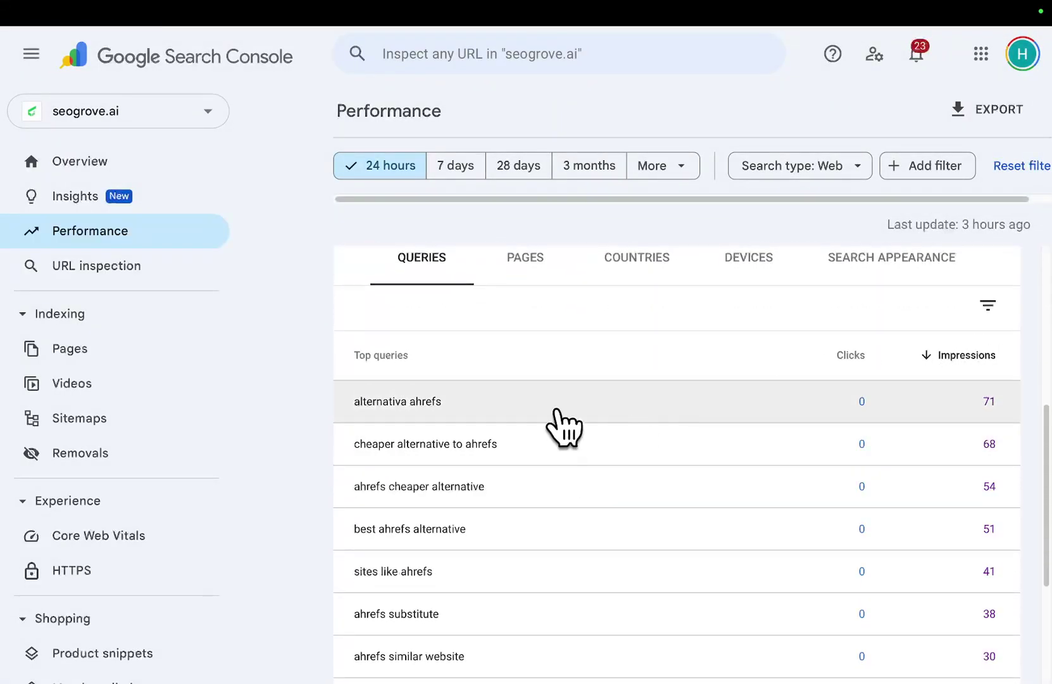
{"action": "scroll", "coordinate": [469, 489], "scroll_direction": "down", "scroll_amount": 2}
{"action": "scroll", "coordinate": [552, 270], "scroll_direction": "up", "scroll_amount": 2}
{"action": "left_click", "coordinate": [523, 293]}
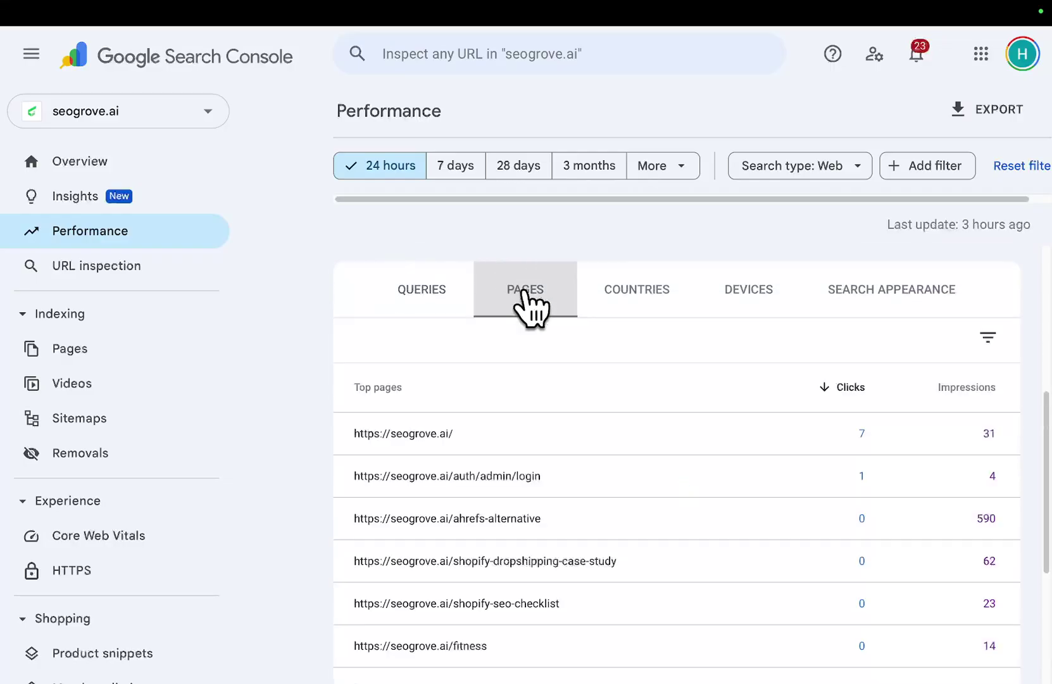
{"action": "scroll", "coordinate": [677, 442], "scroll_direction": "down", "scroll_amount": 2}
{"action": "left_click", "coordinate": [960, 322]}
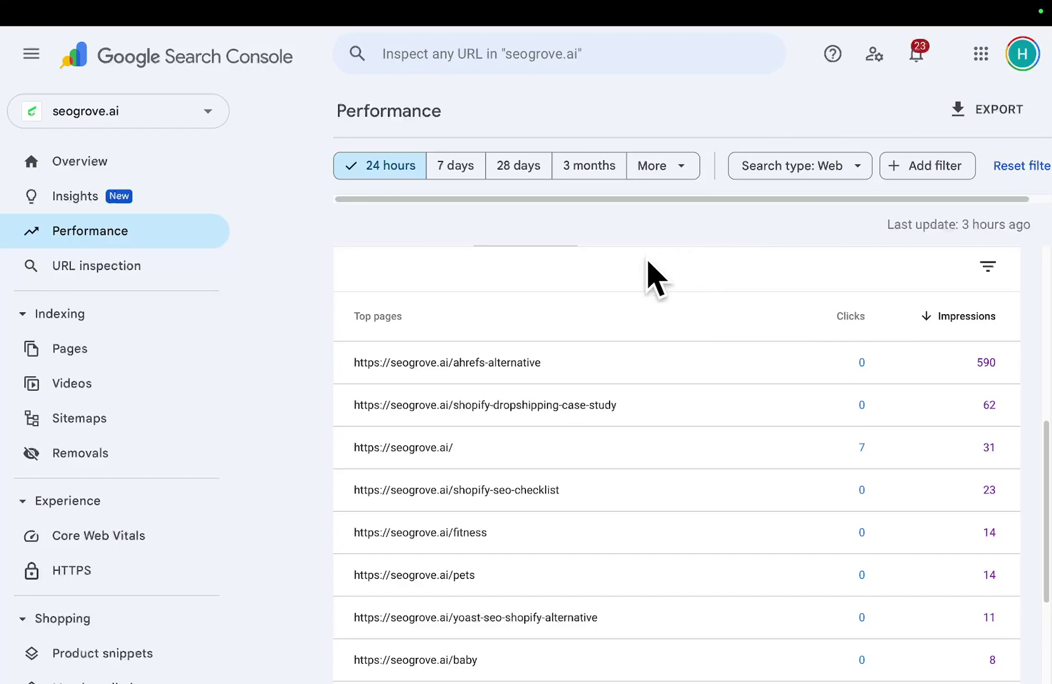
{"action": "scroll", "coordinate": [366, 362], "scroll_direction": "down", "scroll_amount": 1}
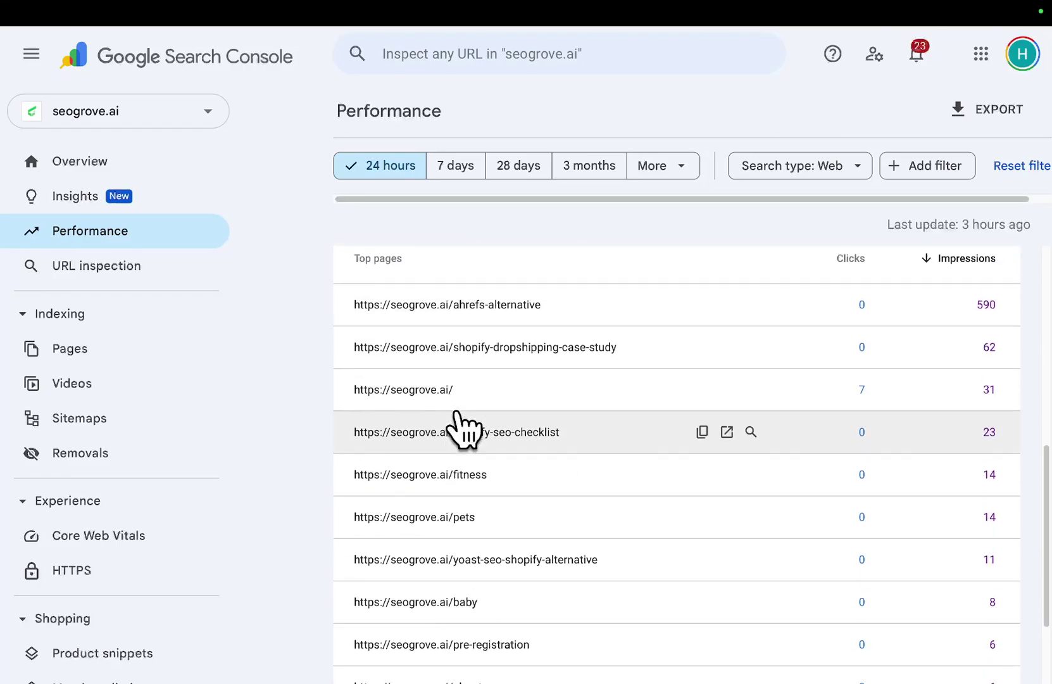
{"action": "scroll", "coordinate": [463, 428], "scroll_direction": "up", "scroll_amount": 1}
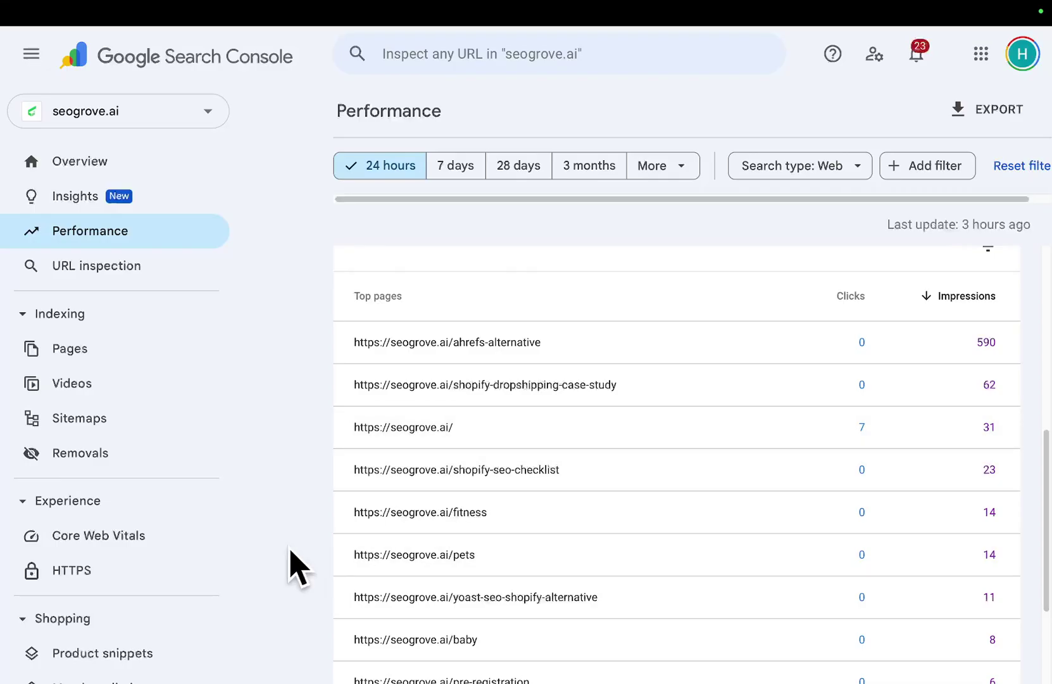
{"action": "scroll", "coordinate": [435, 535], "scroll_direction": "down", "scroll_amount": 2}
{"action": "scroll", "coordinate": [434, 535], "scroll_direction": "down", "scroll_amount": 1}
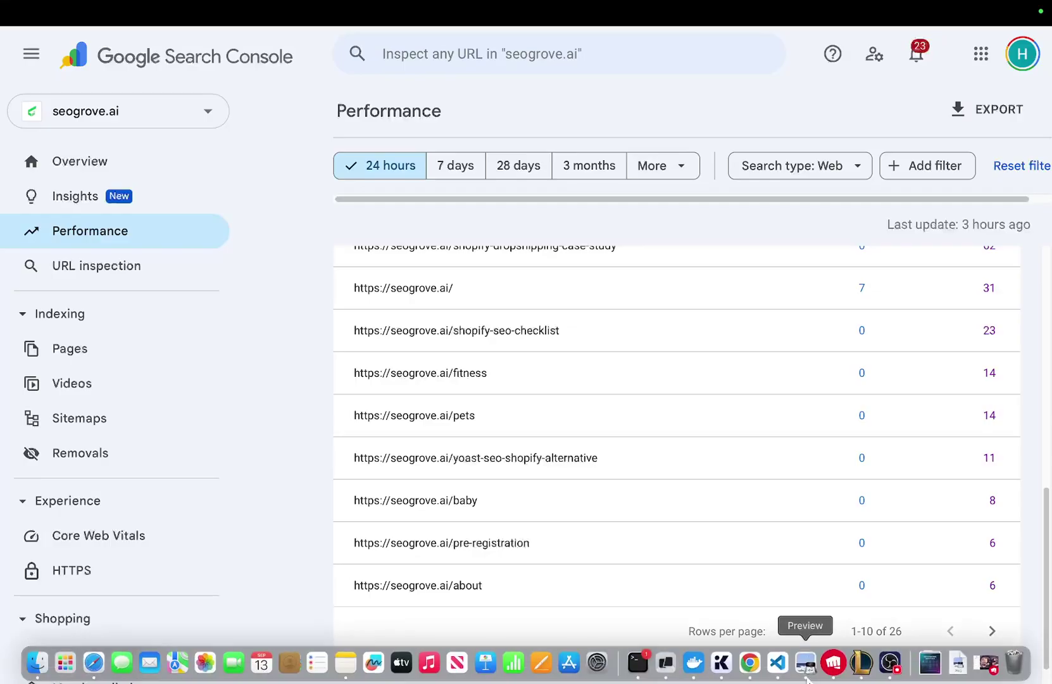
{"action": "left_click", "coordinate": [808, 662]}
{"action": "key", "text": "ctrl+Right"}
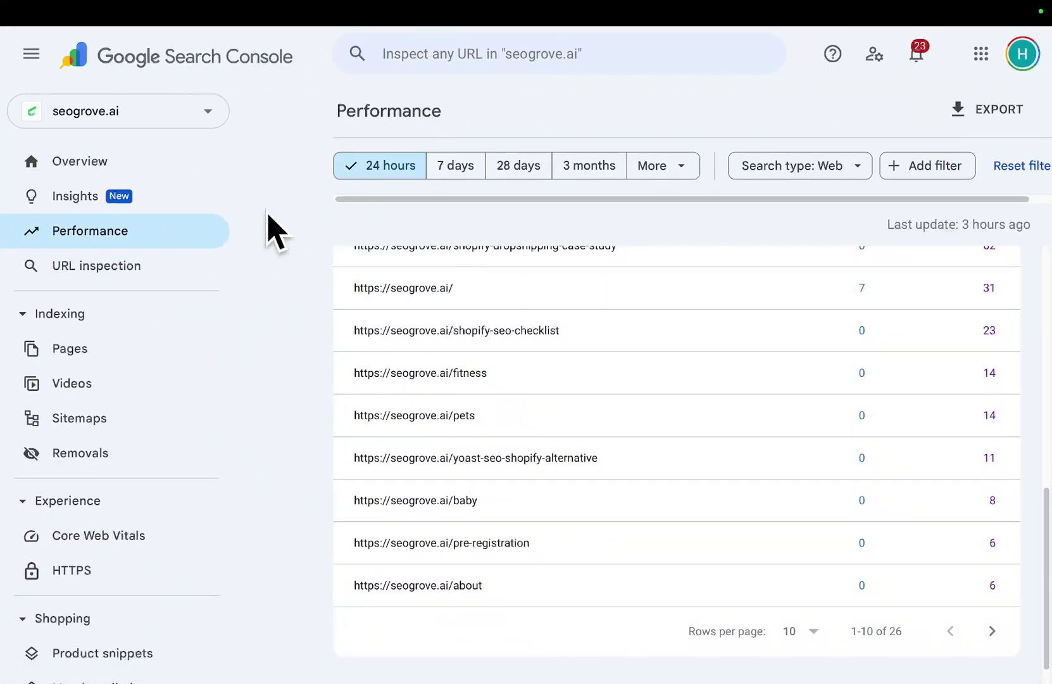